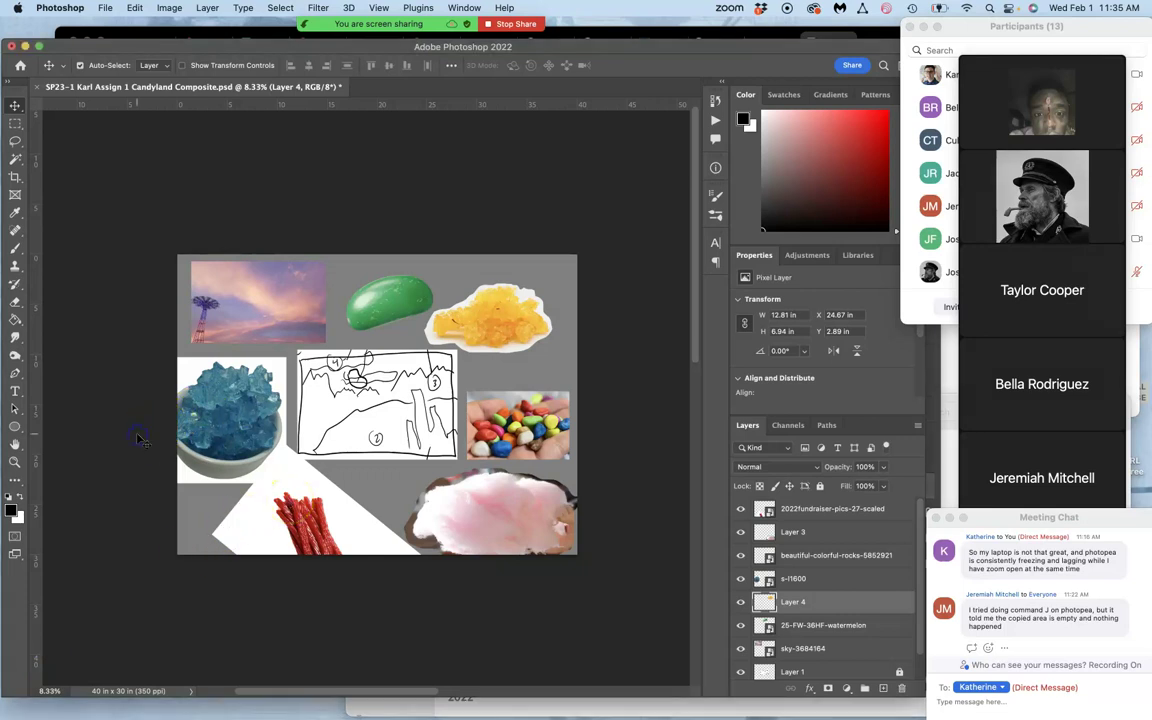
Step: Fit the composite on screen, nudge the yellow rock candy down-left, and select the blue rock candy
key("super+minus")
key("super+0")
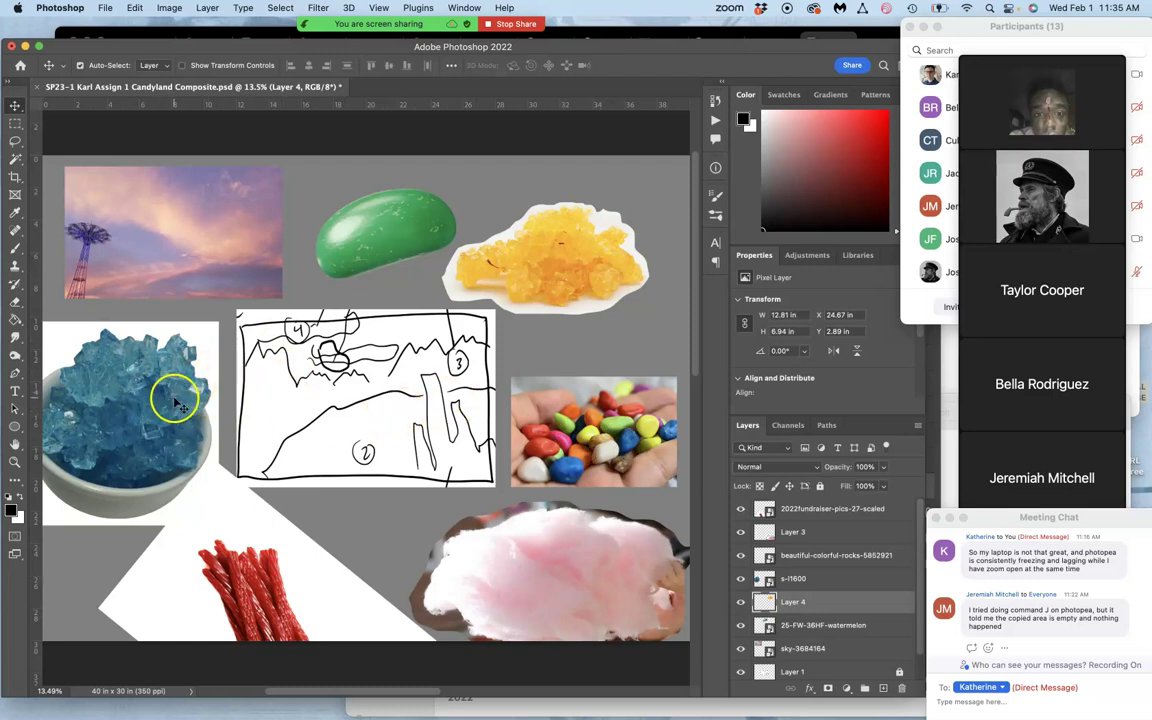
scroll(172, 404, "left", 3)
scroll(172, 404, "down", 2)
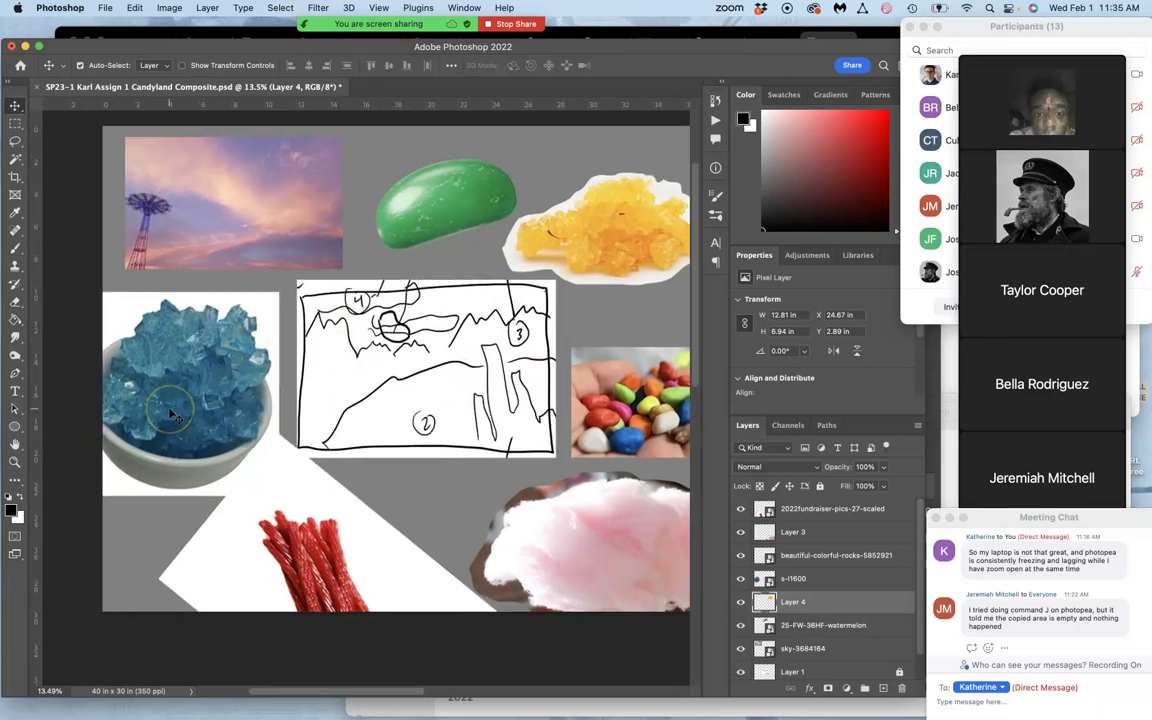
left_click(15, 142)
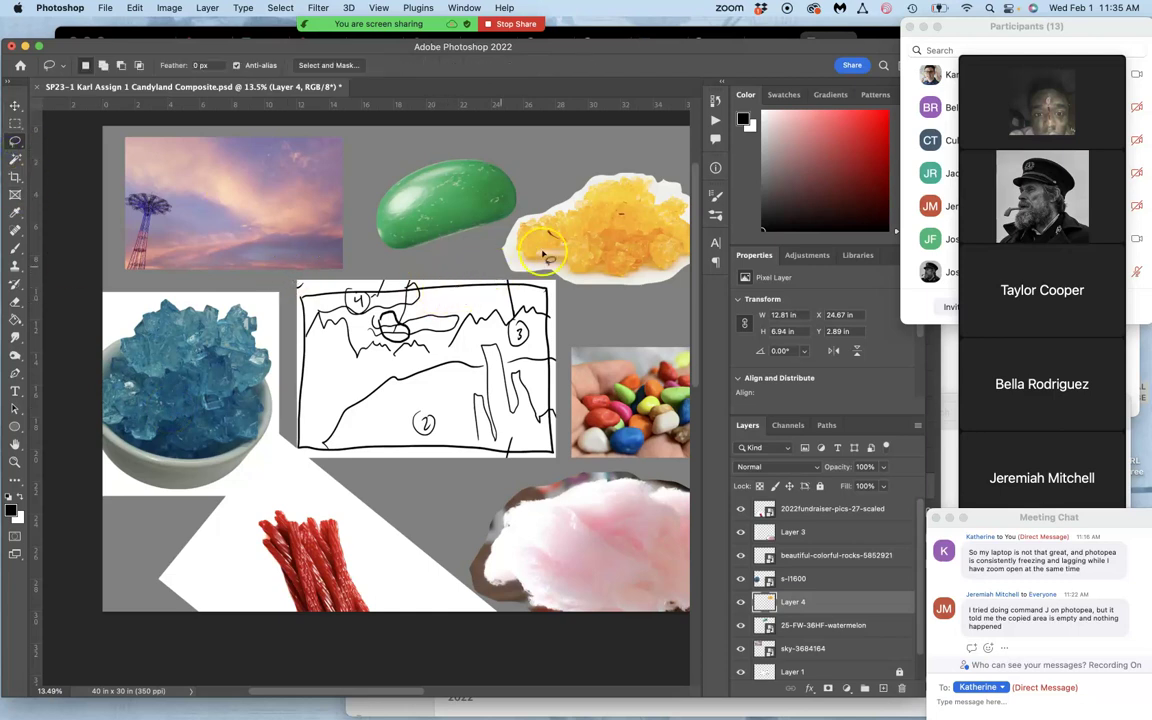
left_click(13, 105)
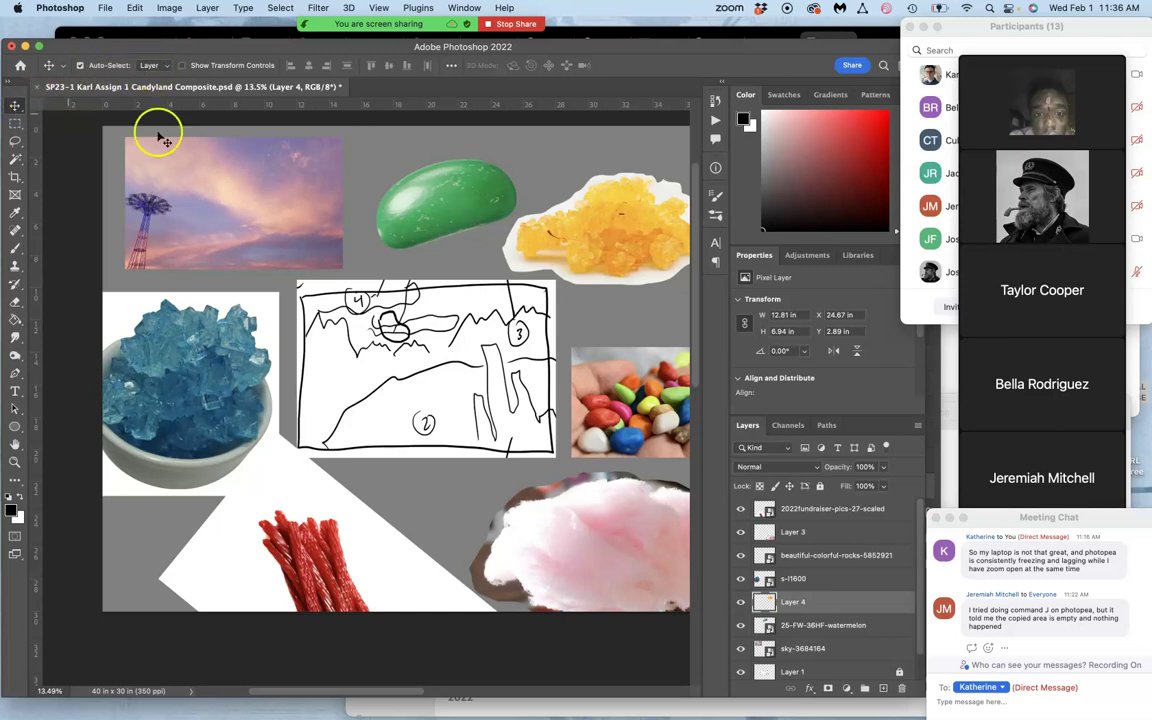
mouse_move(548, 239)
left_mouse_down()
mouse_move(509, 260)
mouse_move(462, 375)
mouse_move(436, 360)
mouse_move(555, 262)
mouse_move(528, 244)
left_mouse_up()
left_click(178, 390)
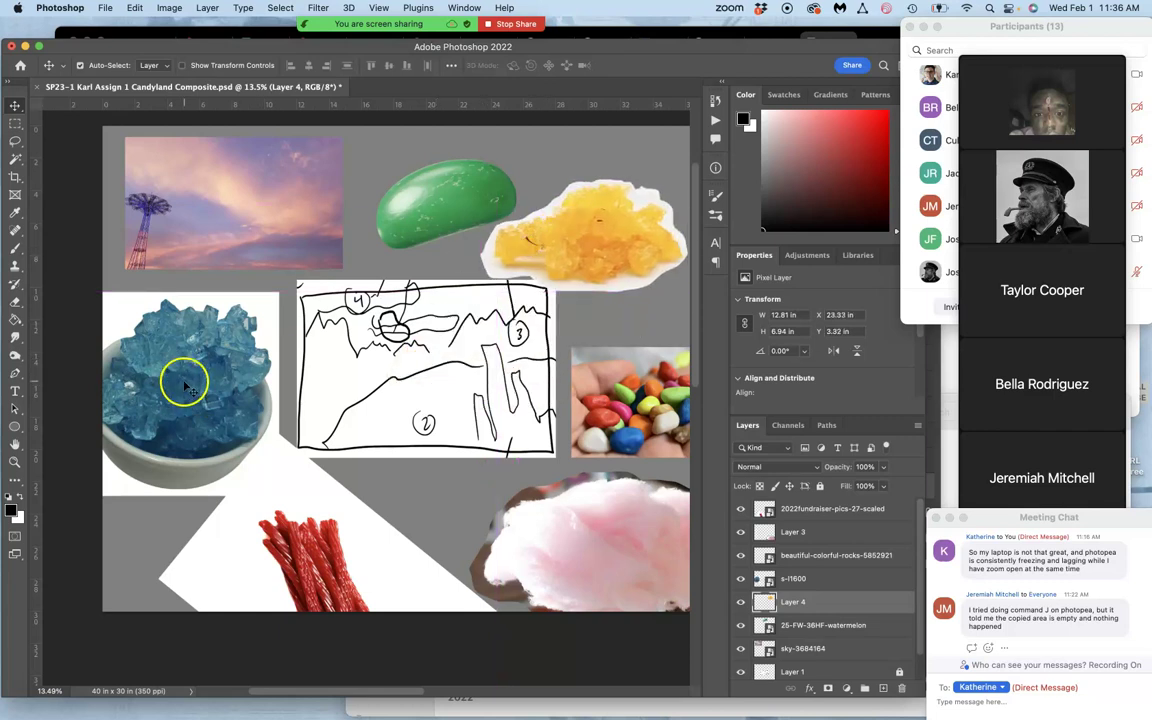
Step: Rotate the blue rock candy about -29° and shift it right and up
left_click(14, 141)
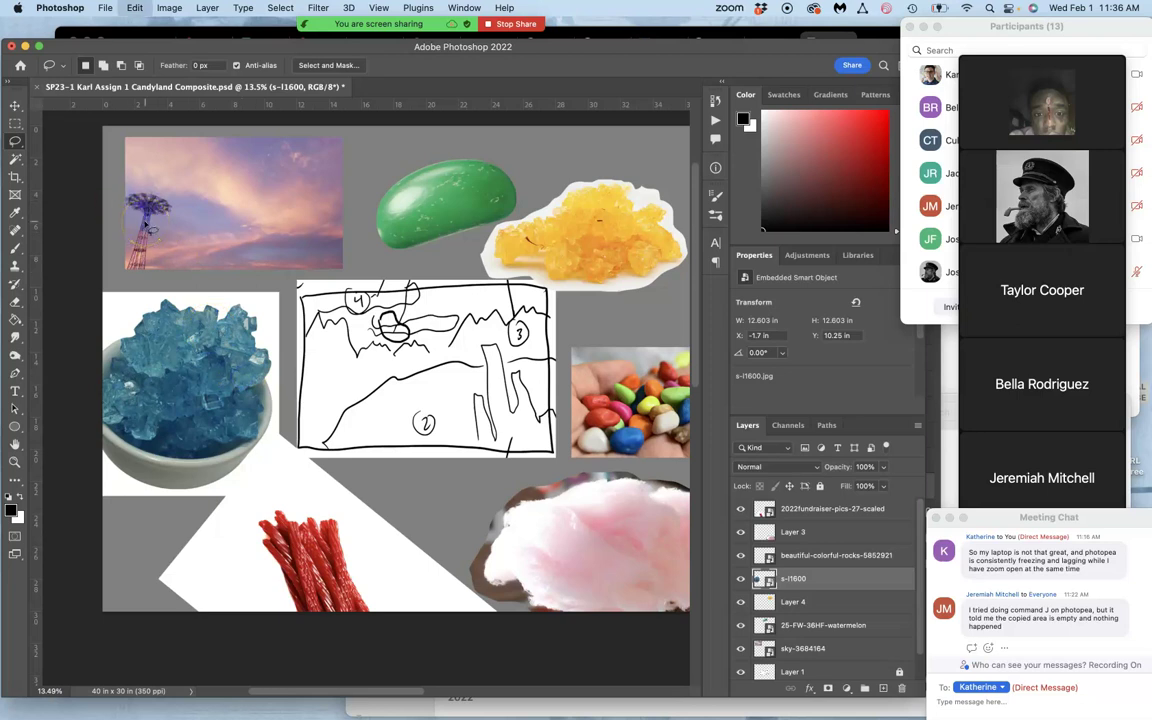
key("super+t")
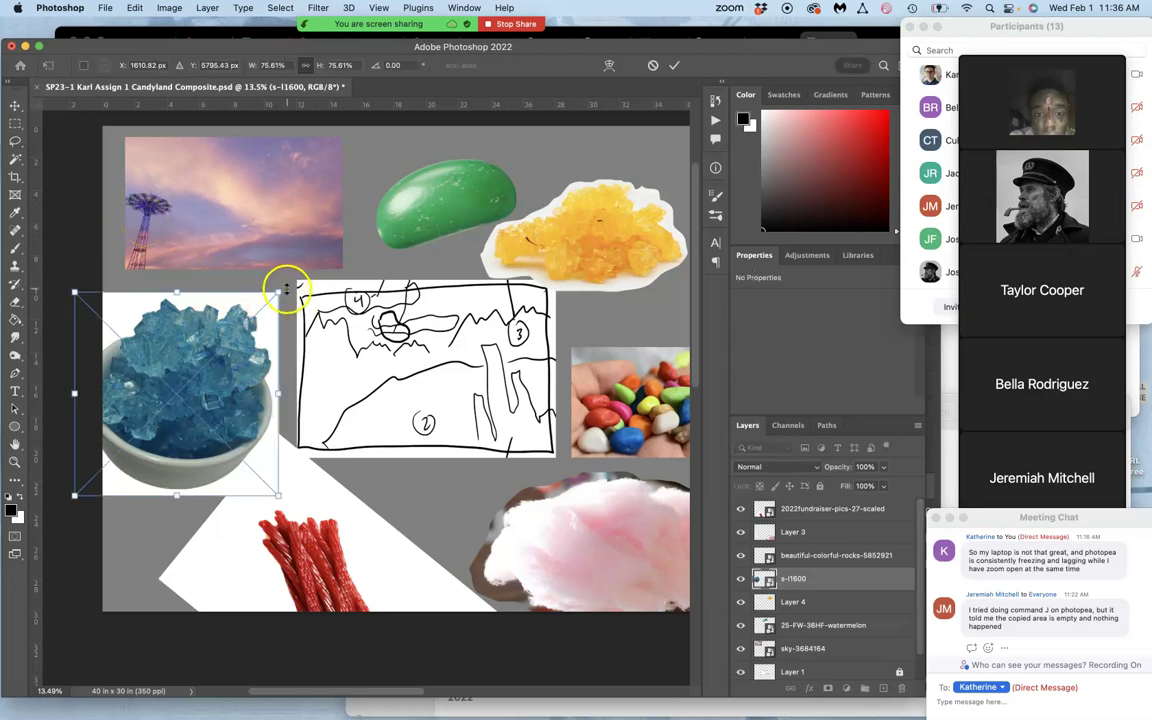
left_click_drag(275, 275, 222, 248)
left_click_drag(219, 355, 352, 378)
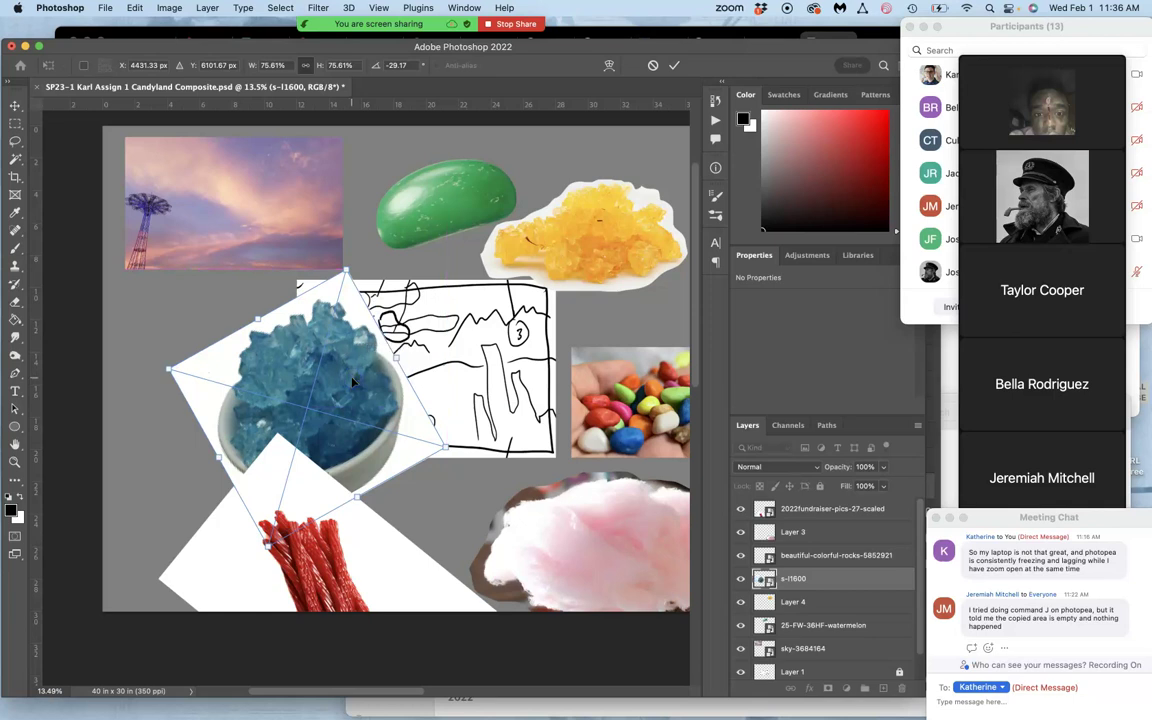
key("Return")
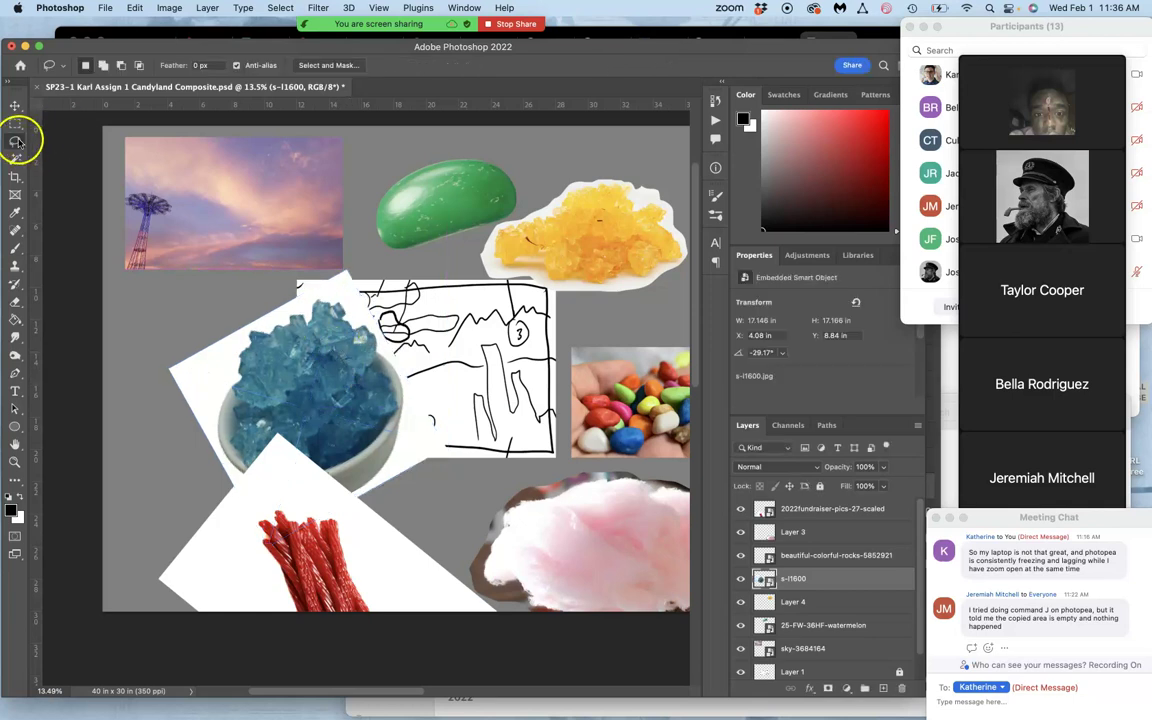
Step: Re-tilt the blue rock candy to -31.01° and lower it onto the sketch's left side
scroll(302, 340, "up", 3)
key("super+t")
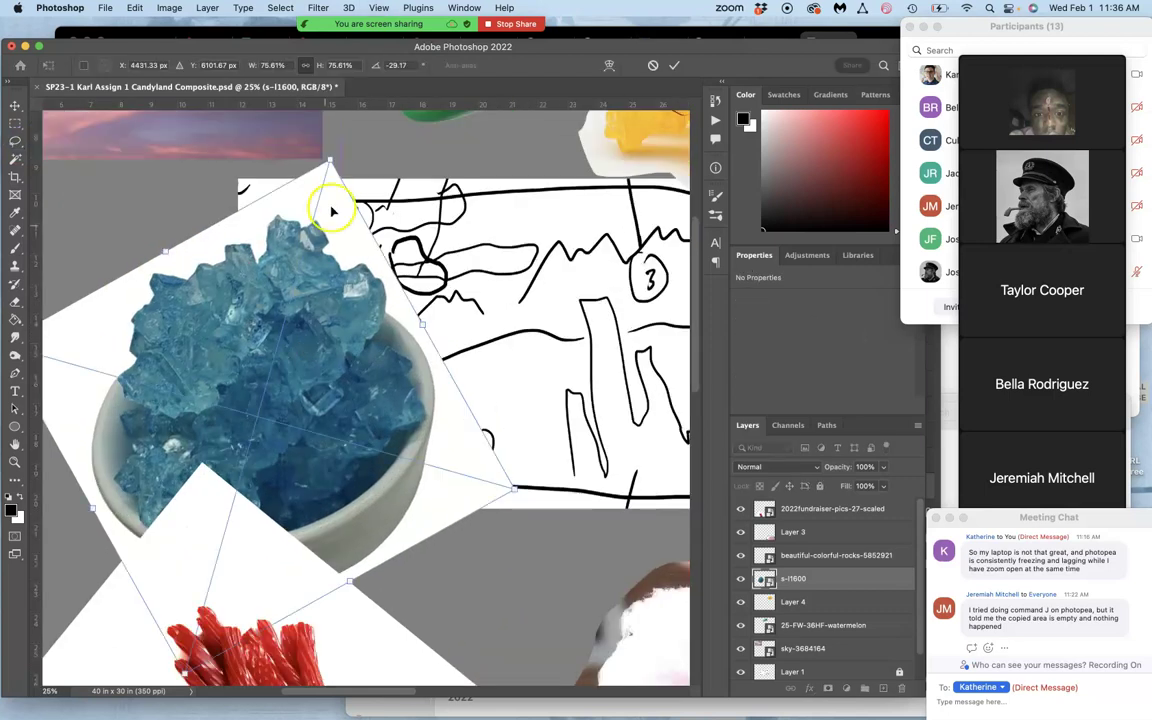
left_click_drag(344, 150, 384, 179)
left_click_drag(378, 272, 404, 288)
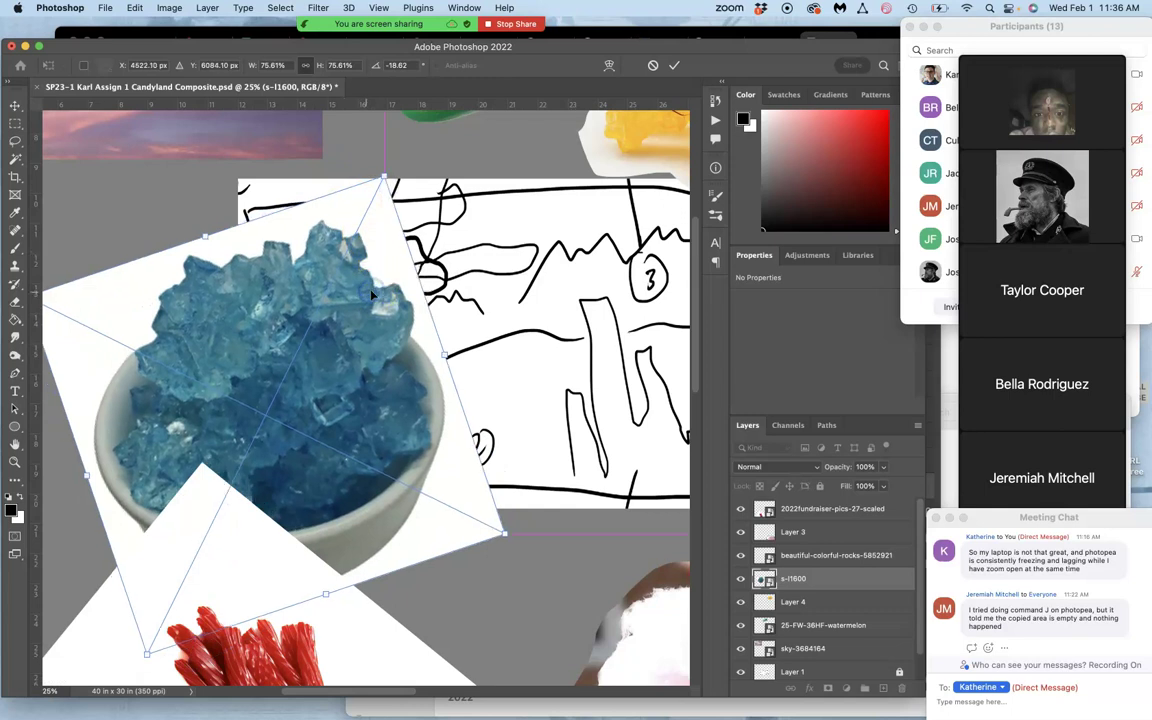
key("super+minus")
key("super+minus")
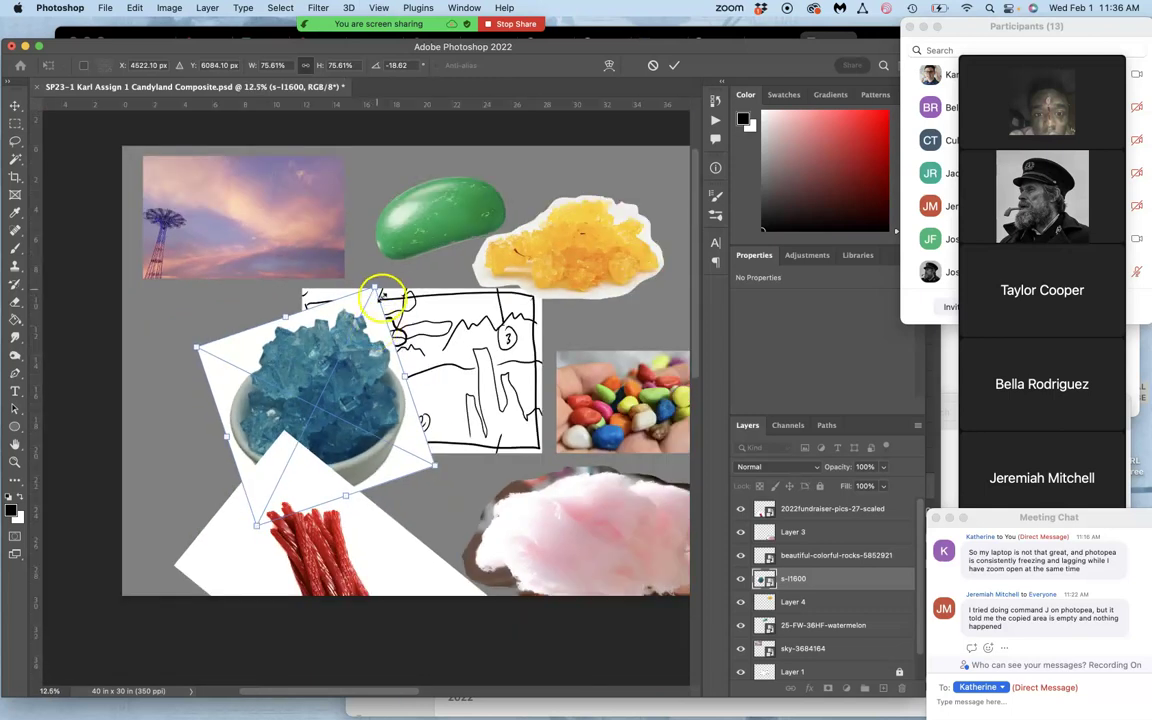
left_click_drag(383, 280, 357, 270)
mouse_move(355, 348)
left_mouse_down()
mouse_move(351, 420)
mouse_move(347, 358)
left_mouse_up()
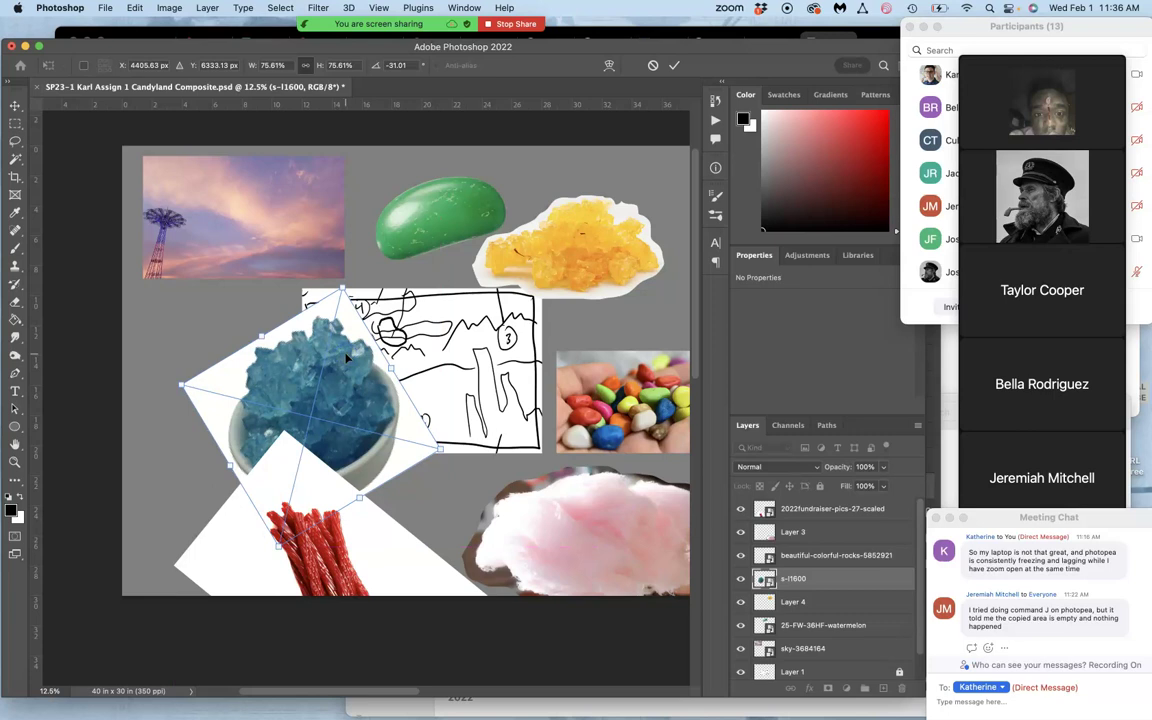
double_click(356, 361)
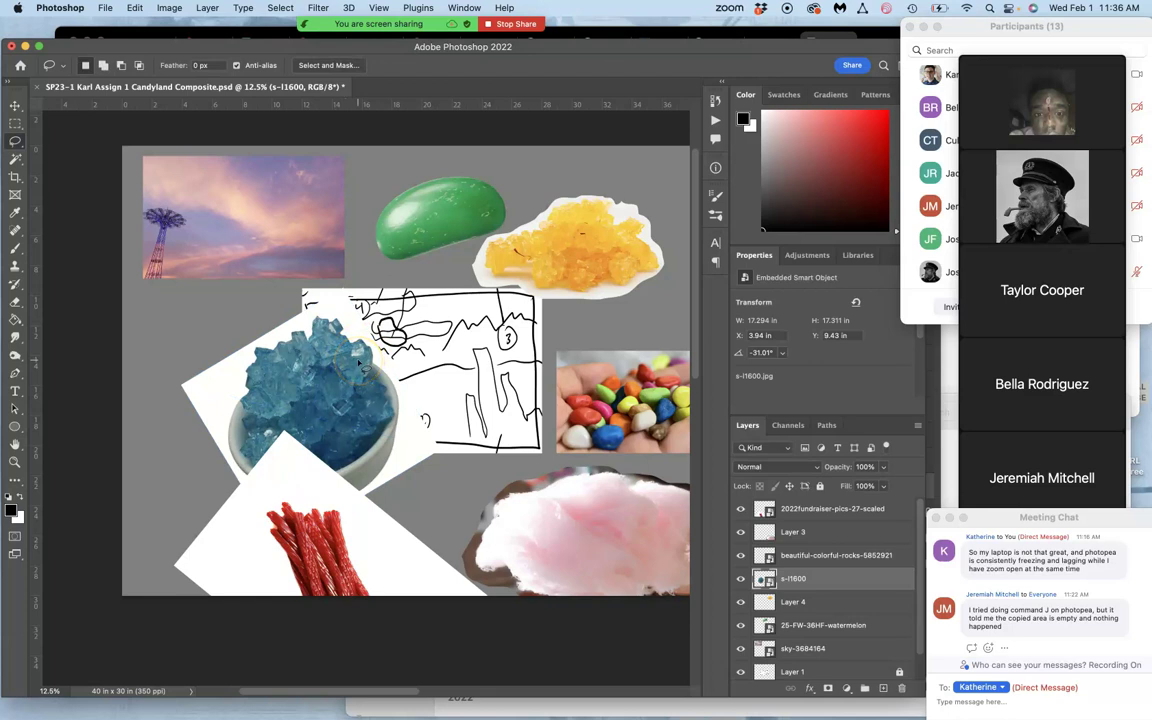
Step: Lasso the blue candy bowl onto Layer 5 and delete the original s-l1600 layer
mouse_move(359, 362)
left_mouse_down()
mouse_move(326, 349)
mouse_move(325, 318)
left_mouse_up()
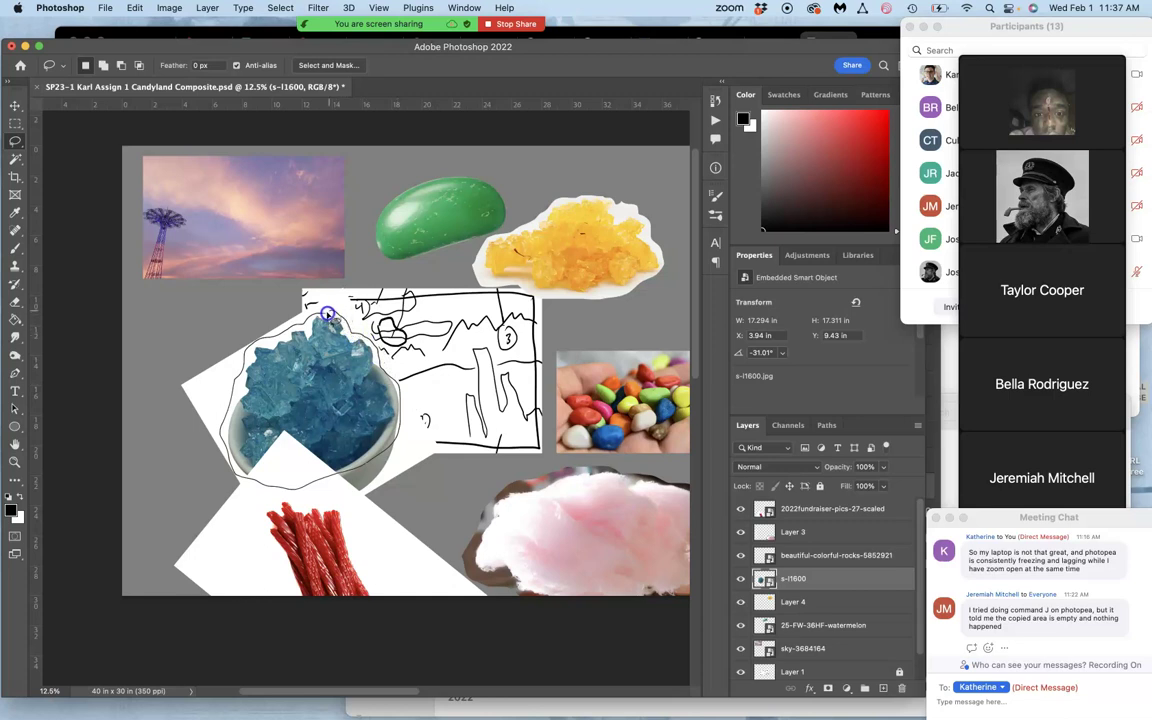
left_click_drag(327, 314, 328, 316)
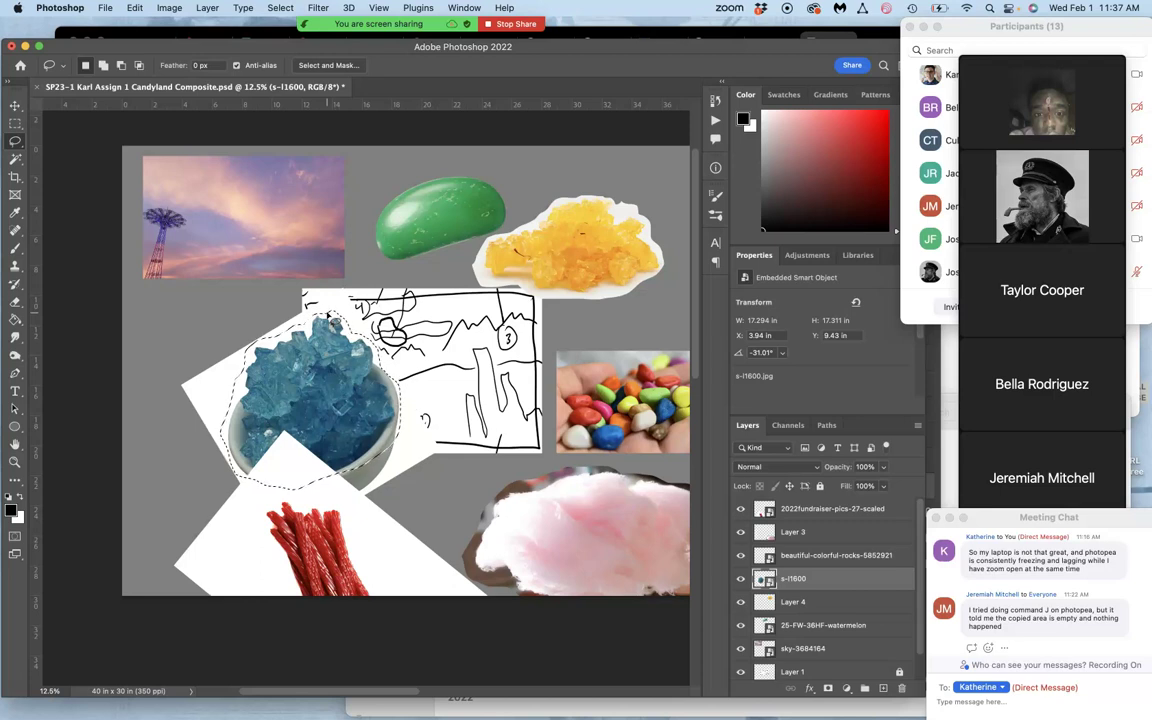
key("BackSpace")
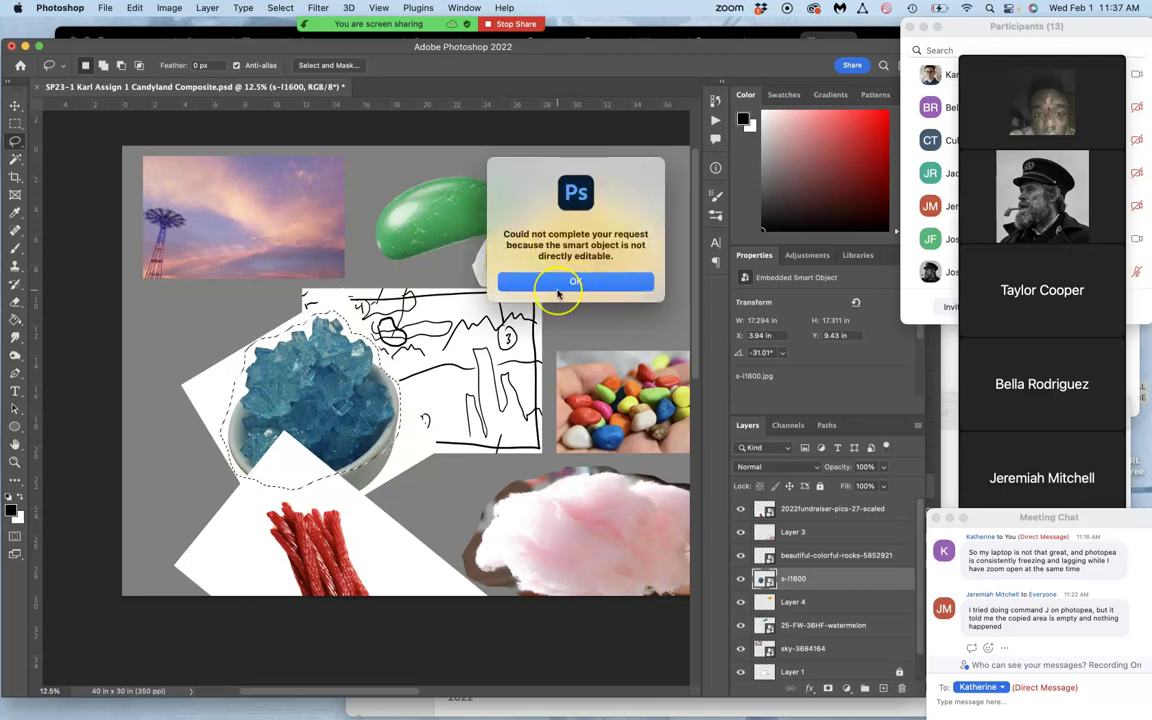
left_click(590, 280)
left_click(576, 280)
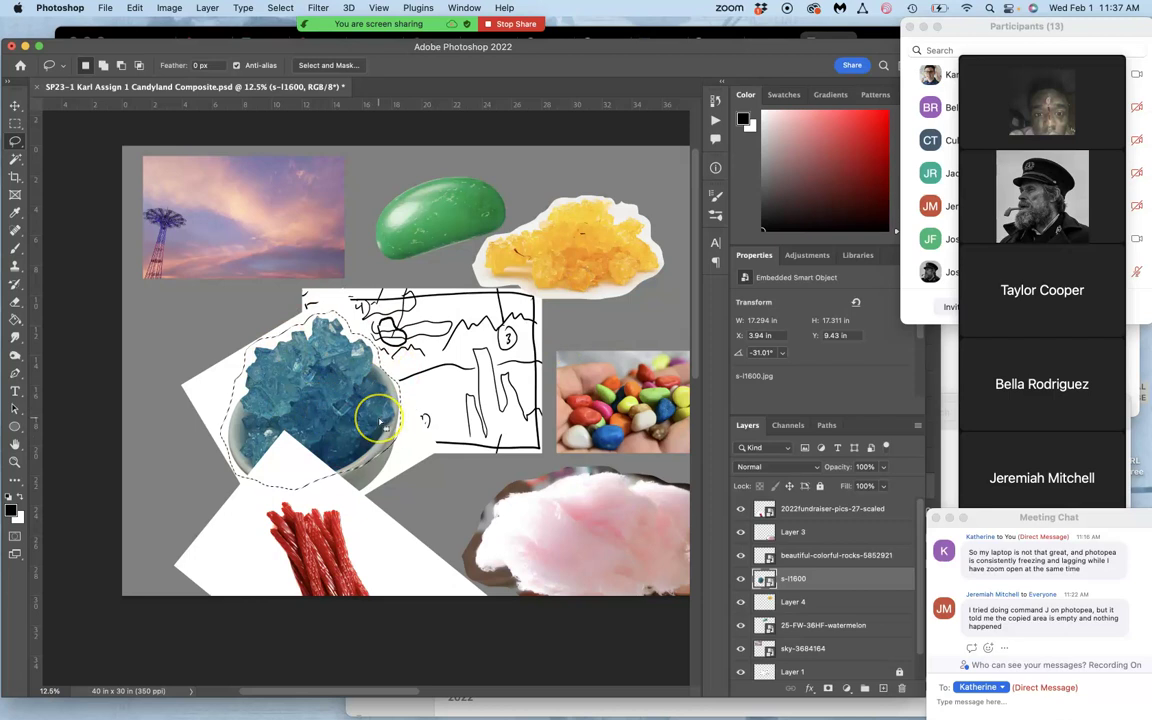
key("super+j")
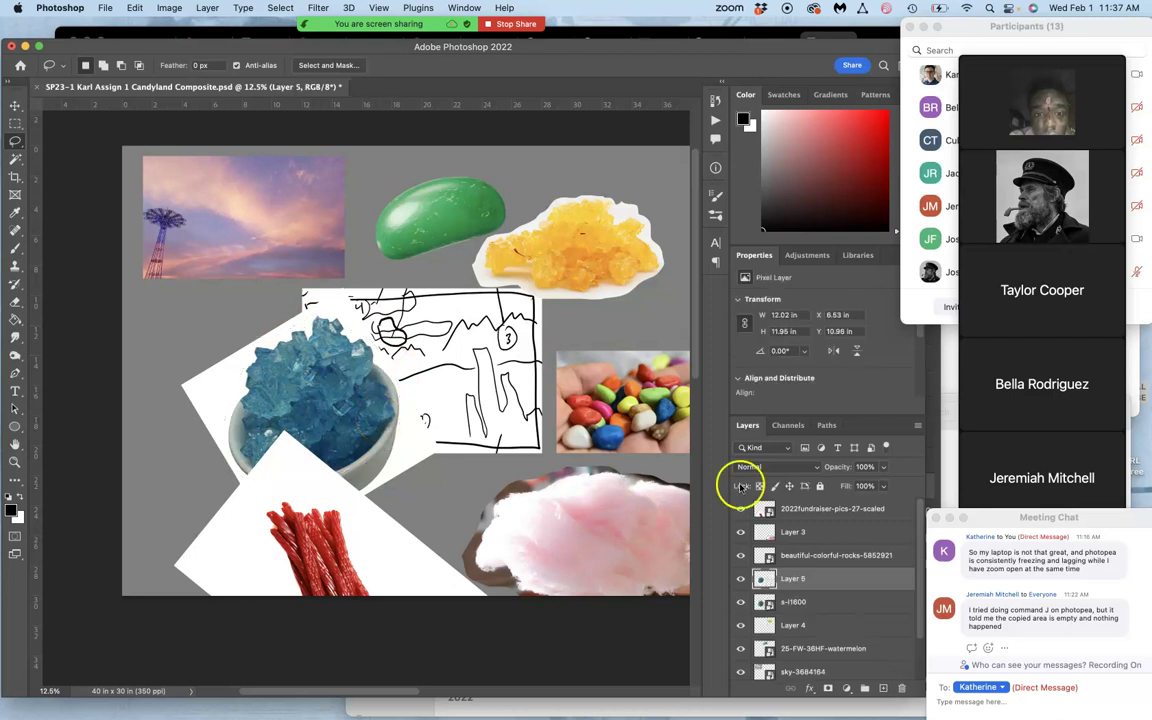
left_click(795, 601)
key("BackSpace")
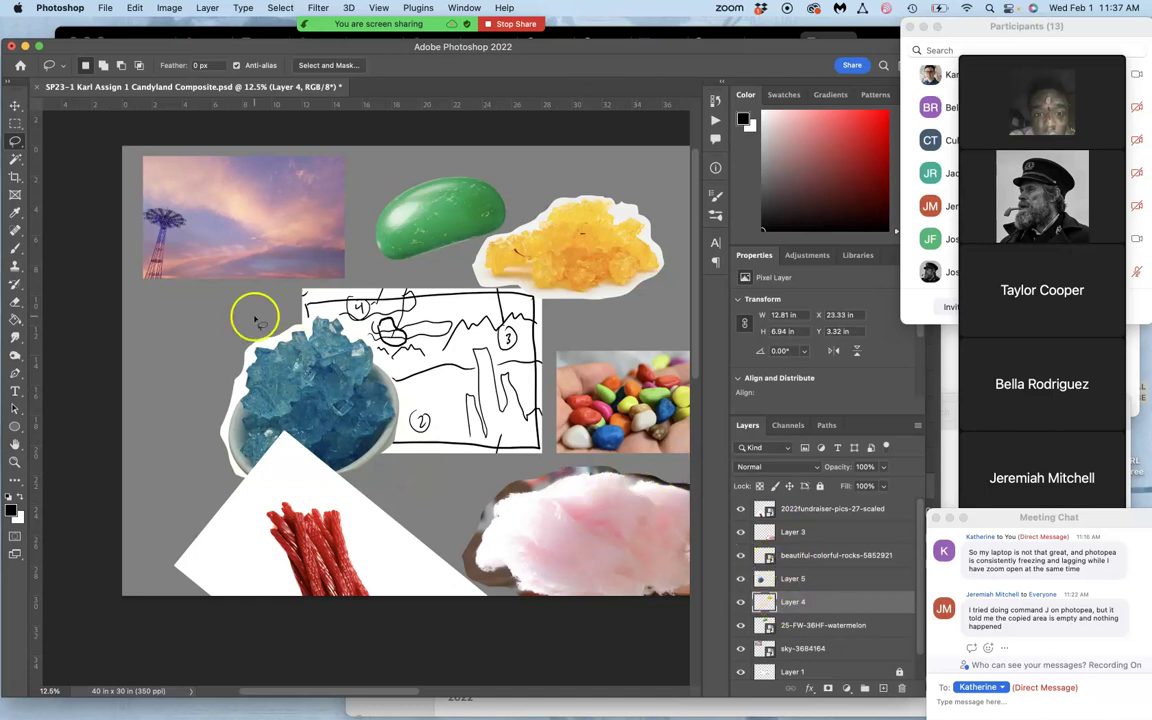
Step: Nudge the cut-out blue candy and drag the cotton candy up-left over the lower sketch
left_click(16, 105)
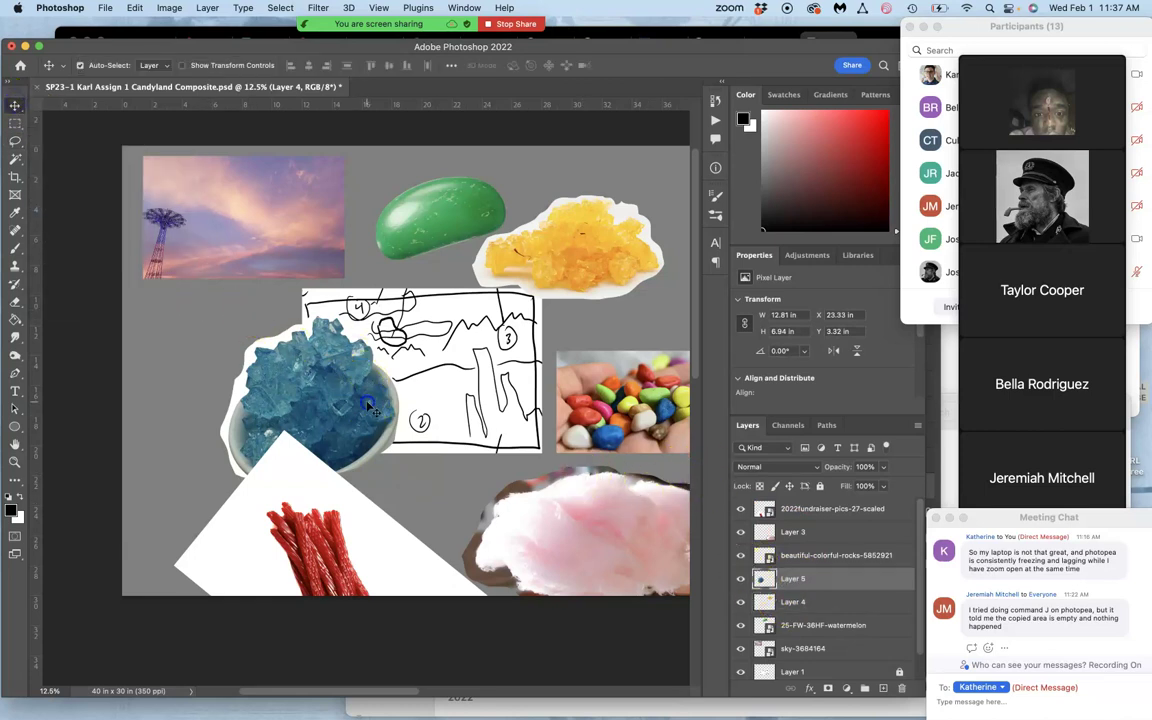
mouse_move(335, 406)
left_mouse_down()
mouse_move(391, 410)
mouse_move(265, 393)
left_mouse_up()
scroll(468, 428, "down", 3)
scroll(468, 428, "right", 3)
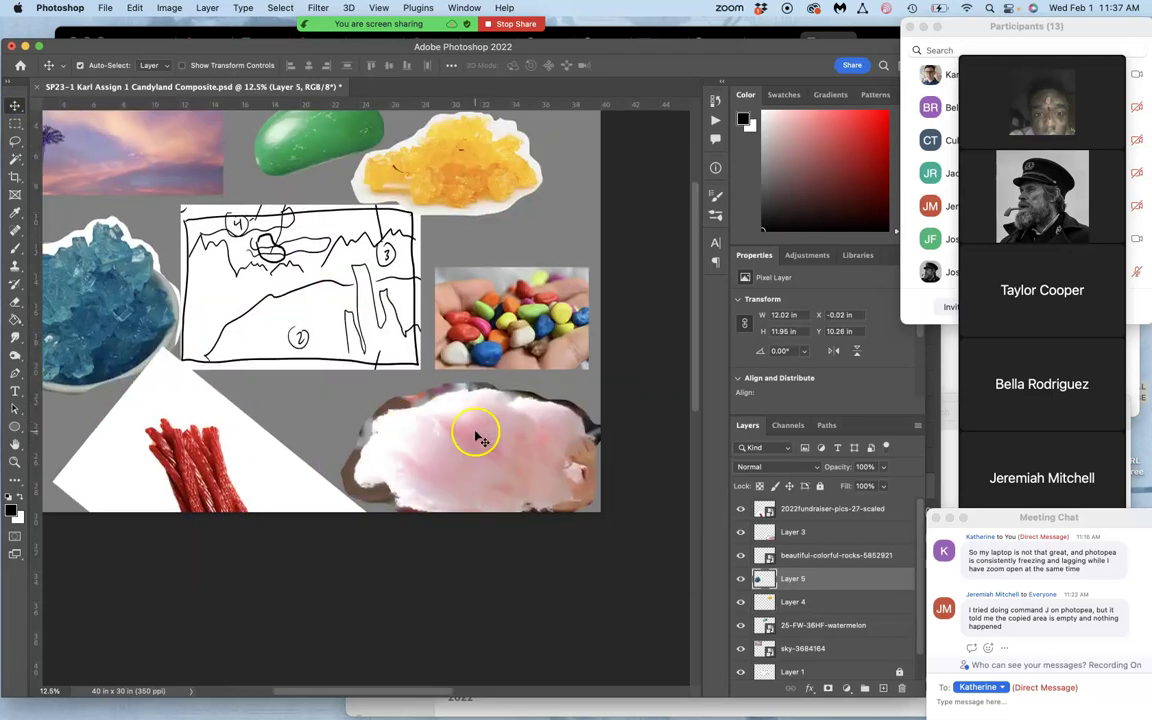
left_click_drag(471, 427, 345, 328)
Step: Tilt the cotton candy -7.5° and enlarge it to 109.02%, committing the transform
key("super+t")
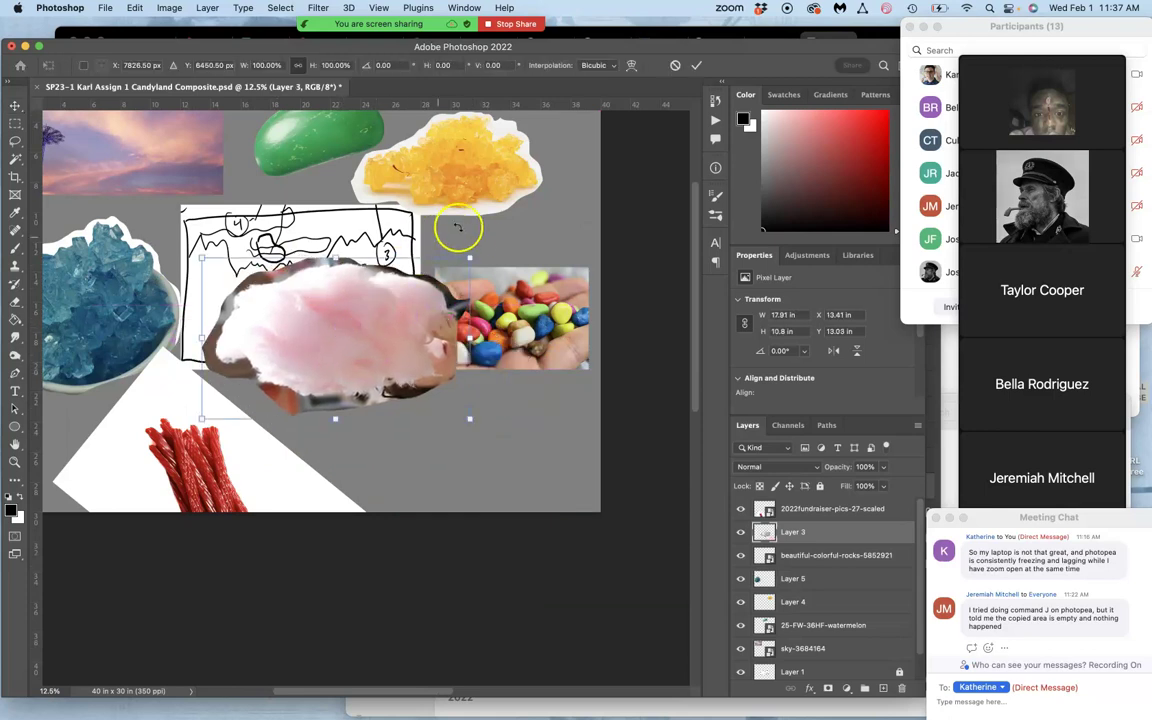
left_click_drag(478, 244, 422, 206)
mouse_move(385, 257)
left_mouse_down()
mouse_move(452, 330)
mouse_move(426, 313)
mouse_move(481, 303)
mouse_move(409, 303)
left_mouse_up()
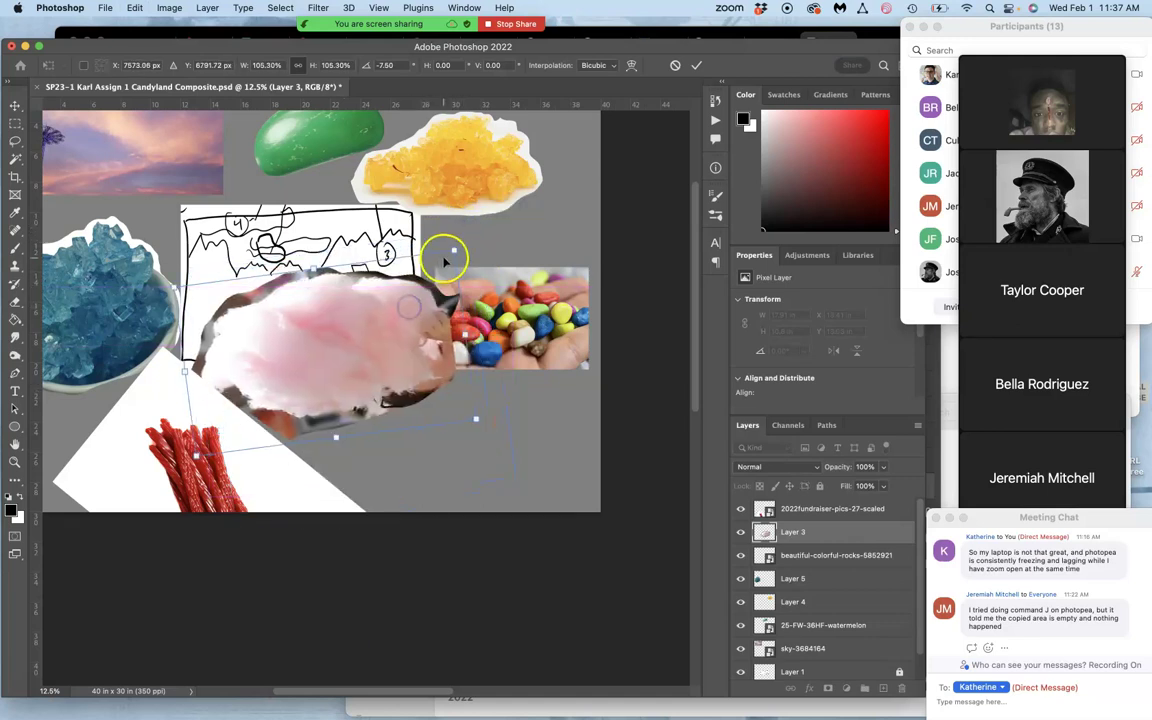
left_click_drag(453, 249, 462, 242)
left_click_drag(421, 323, 417, 310)
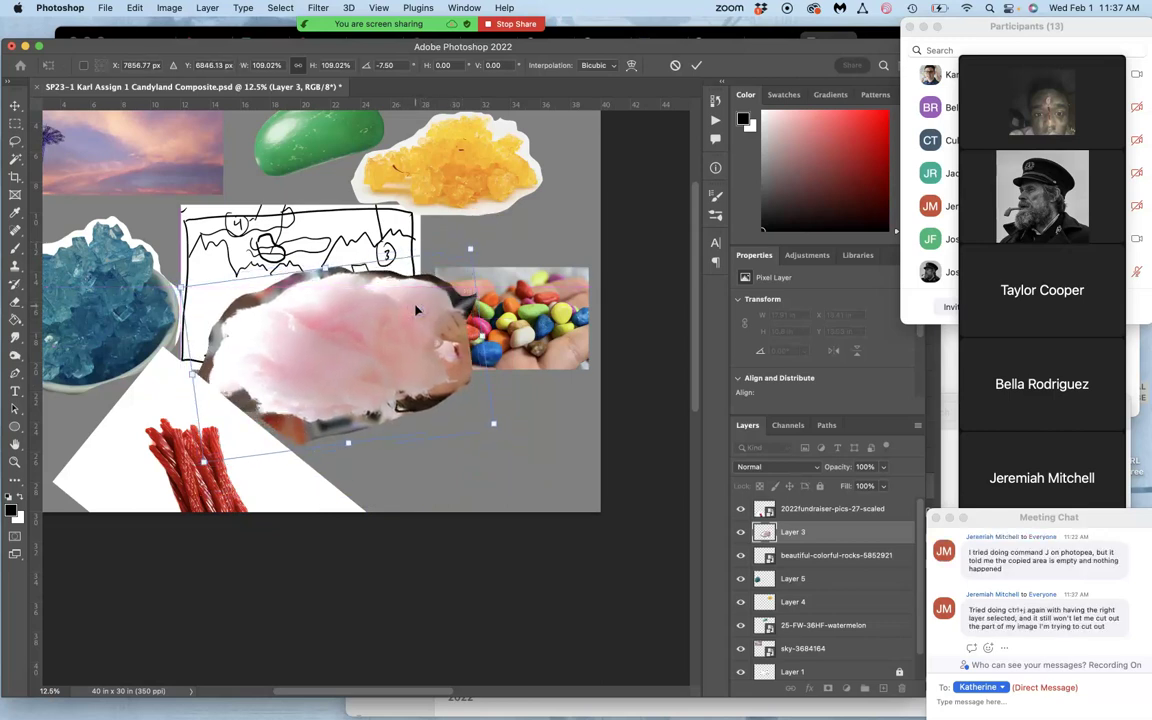
double_click(418, 309)
Step: Move the cotton candy down to the bottom of the canvas
left_click(497, 340)
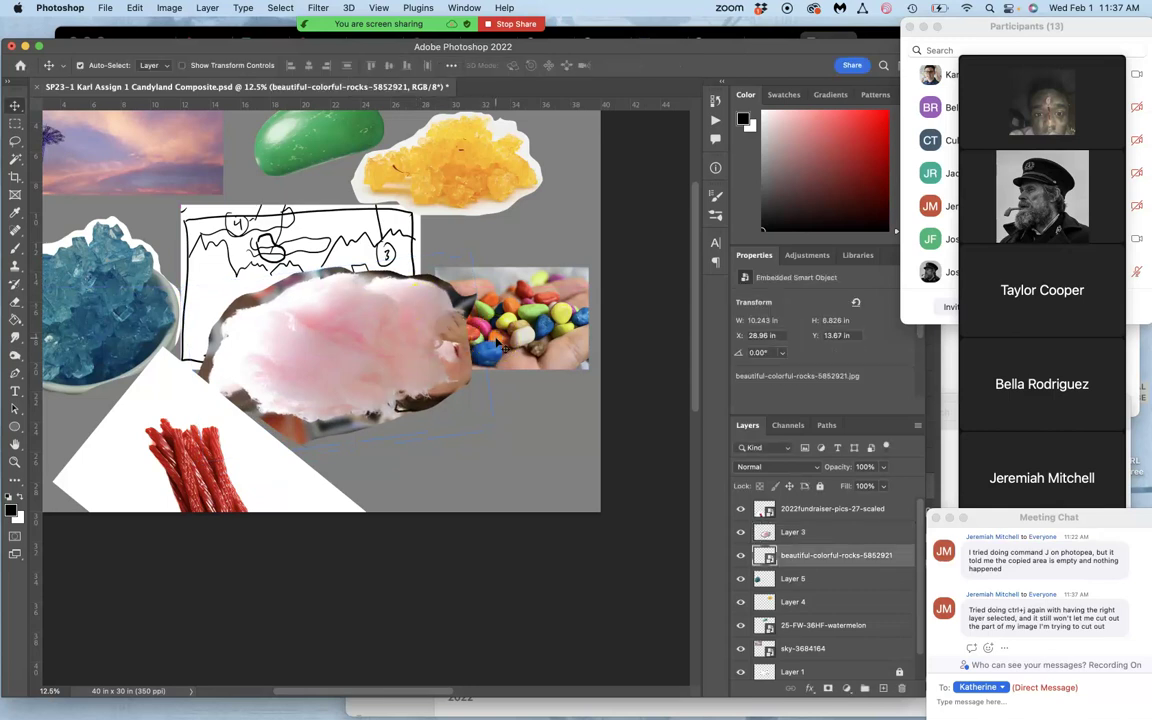
scroll(497, 340, "left", 5)
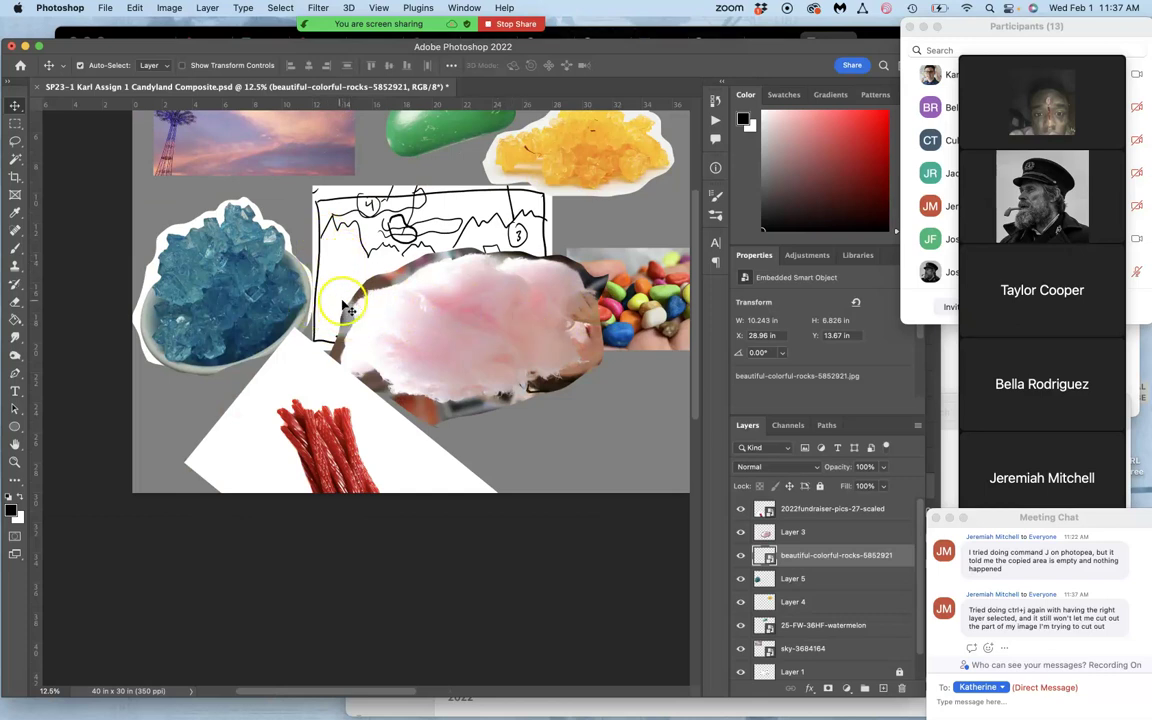
left_click(481, 313)
left_click_drag(481, 313, 578, 432)
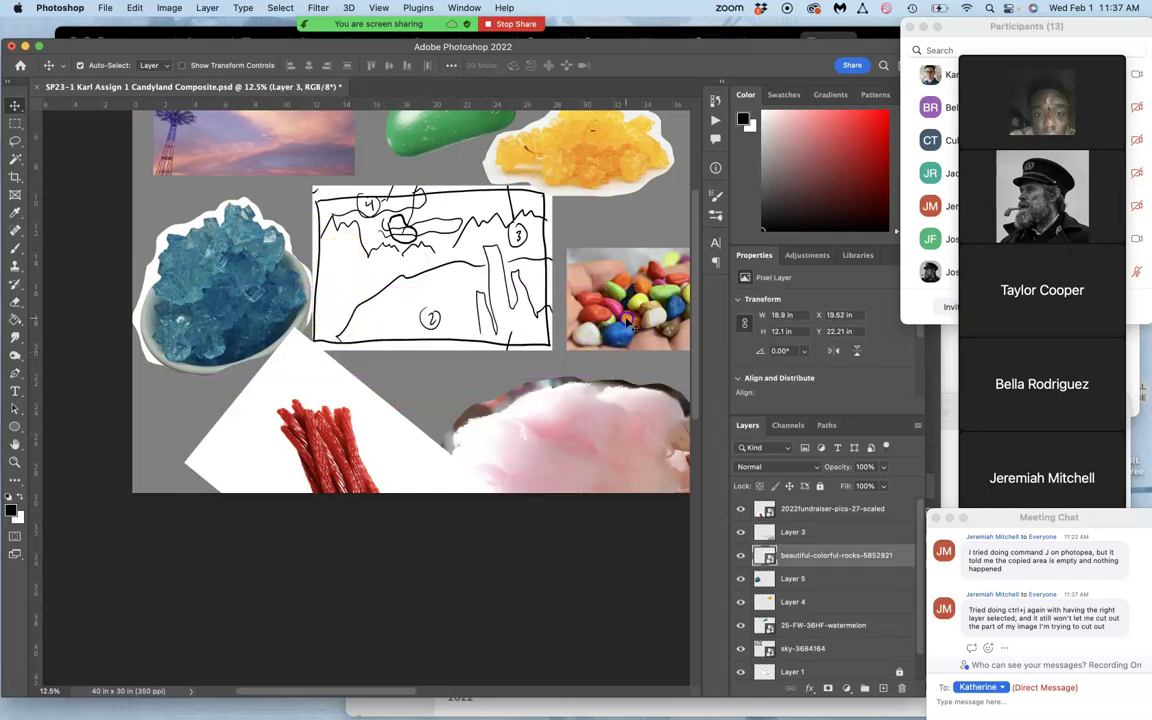
Step: Move the colorful rocks photo over the sketch and enlarge it to about 147.76%
left_click_drag(583, 330, 362, 329)
left_click(393, 308)
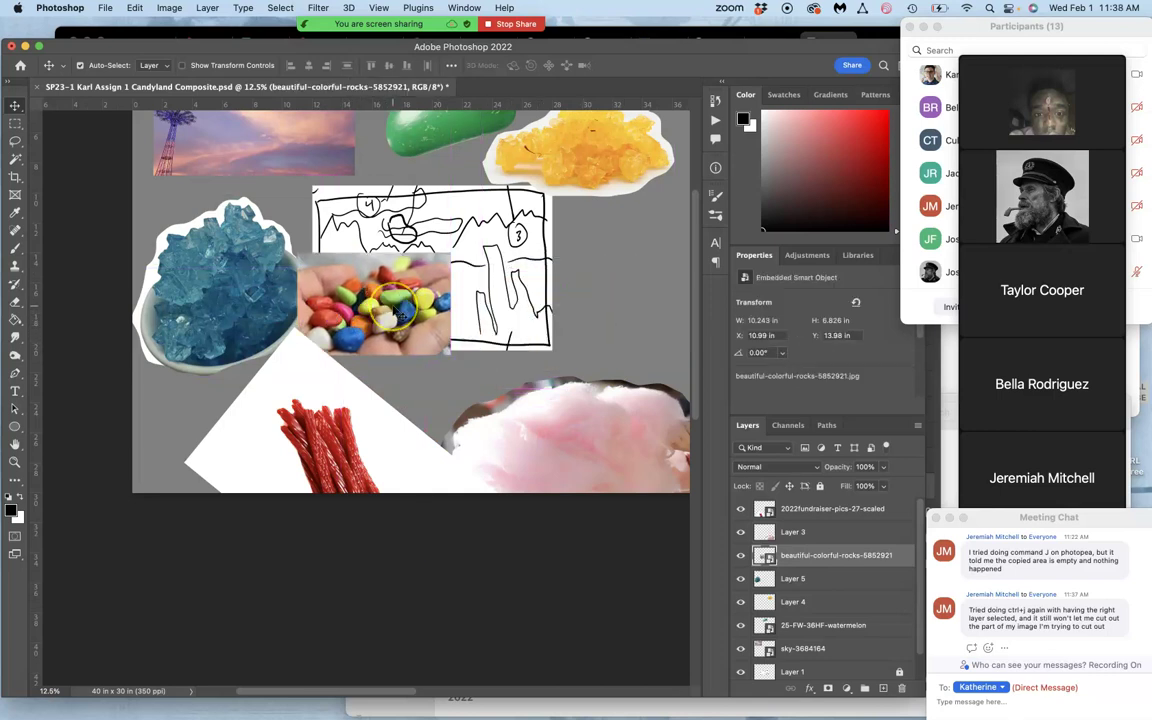
key("super+t")
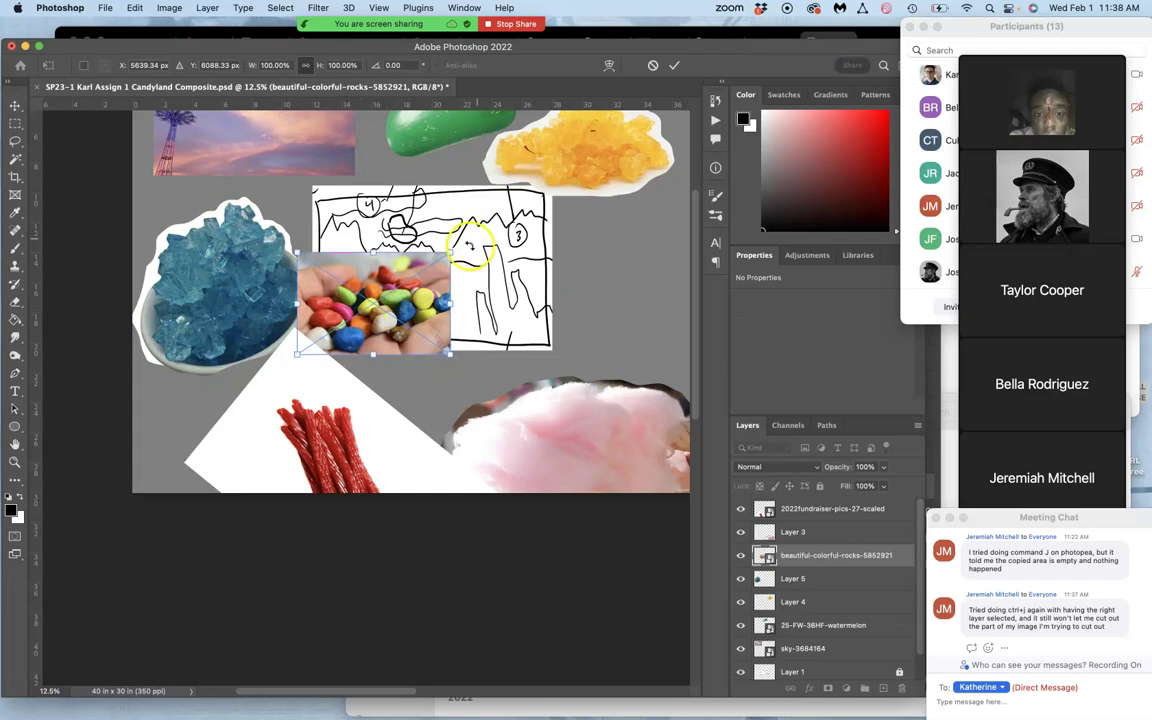
left_click_drag(450, 253, 530, 208)
left_click(484, 266)
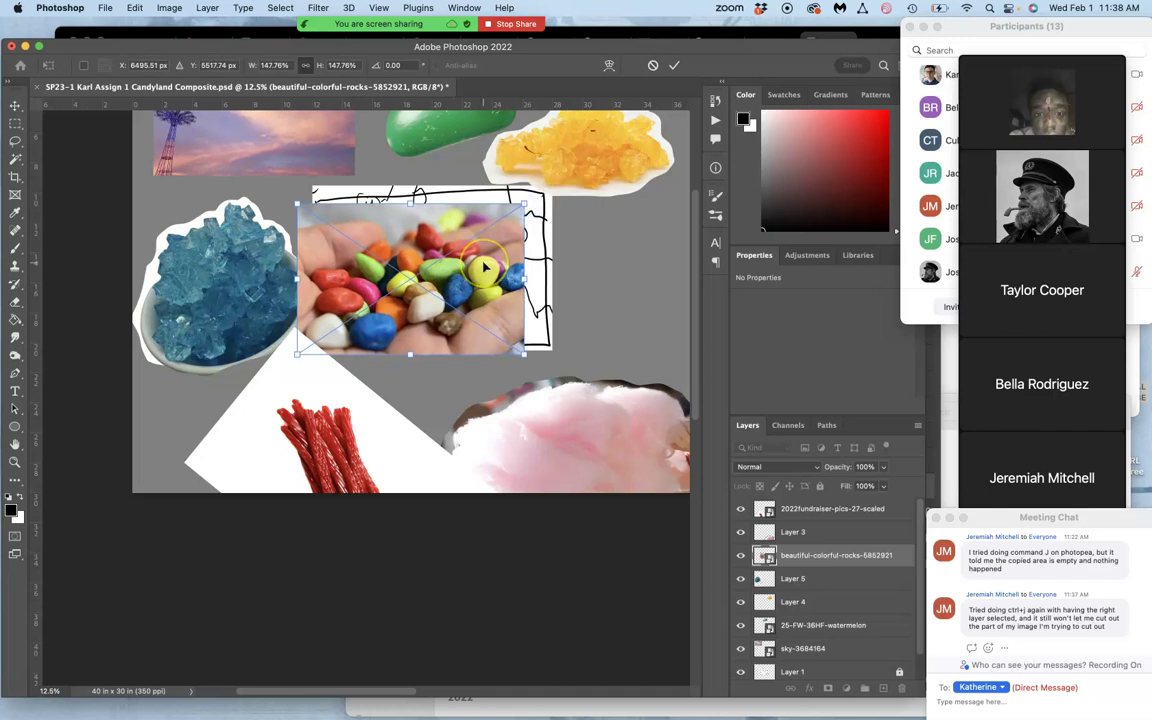
scroll(484, 266, "up", 5)
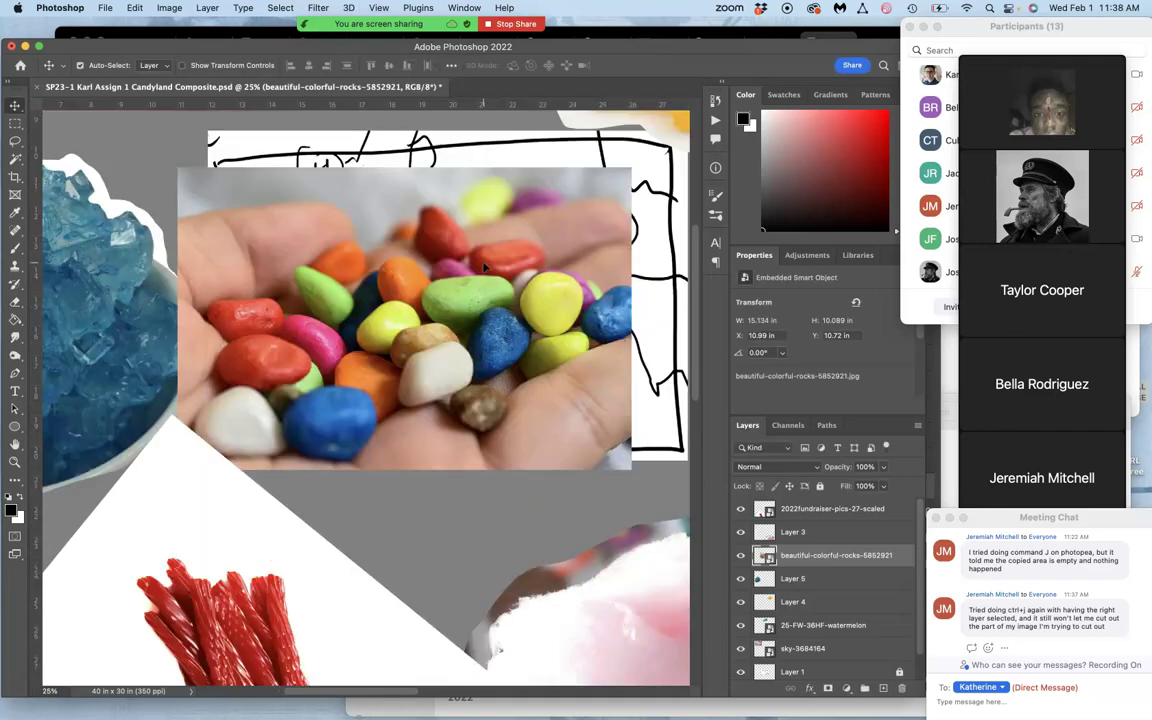
Step: Lasso the candy rocks onto Layer 6, delete the original photo, and move the cutout right
left_click(15, 143)
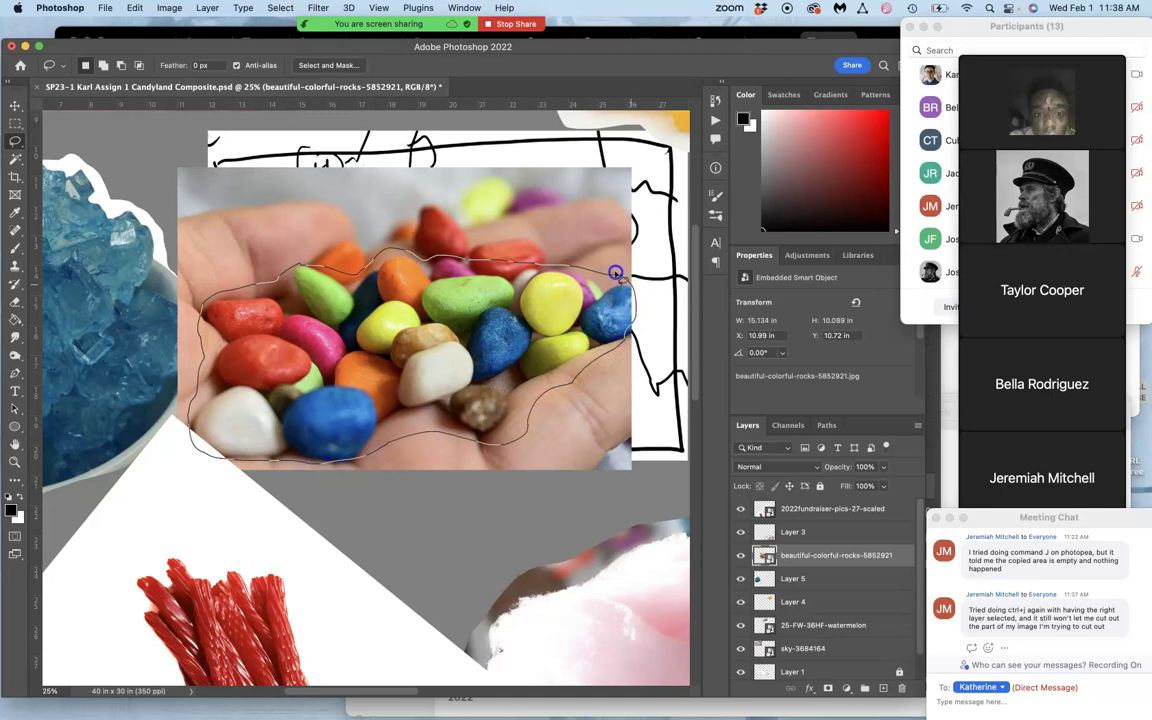
key("super+j")
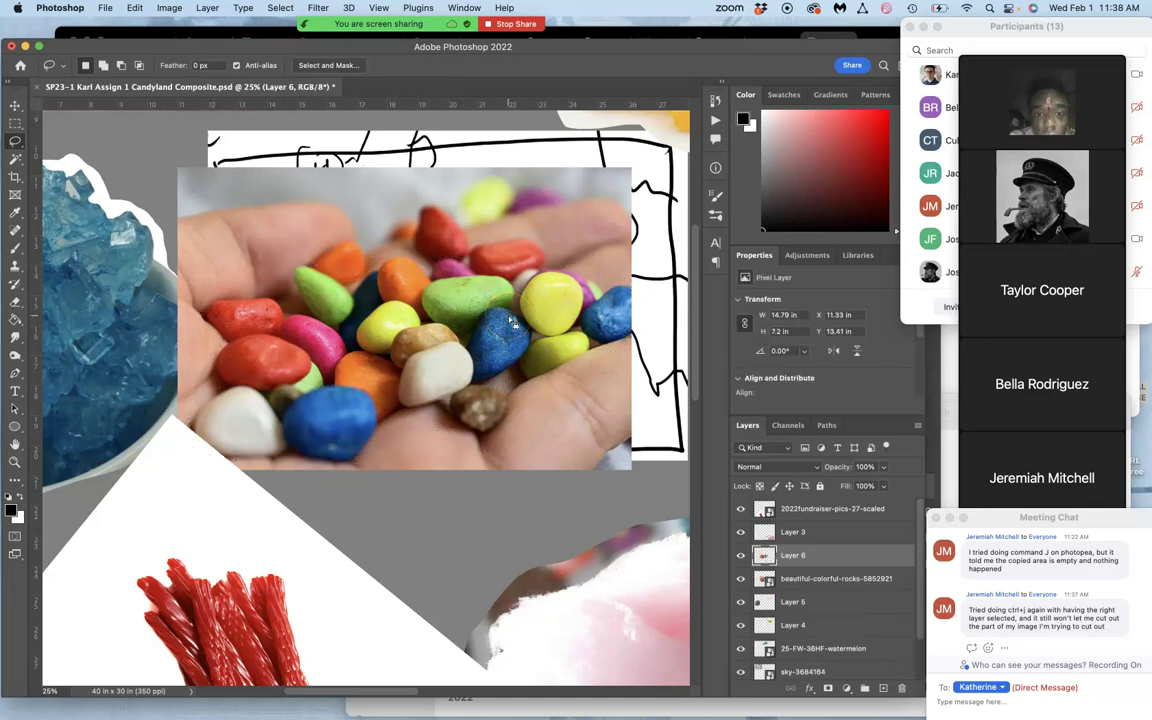
left_click_drag(818, 580, 823, 592)
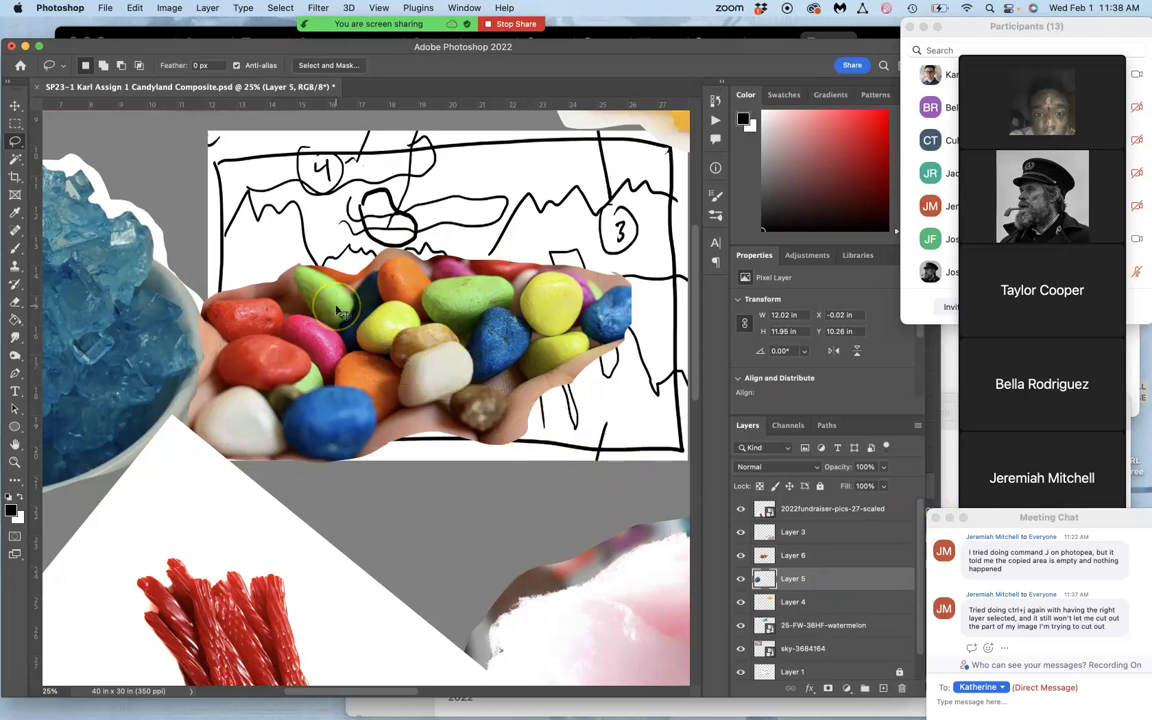
key("super+minus")
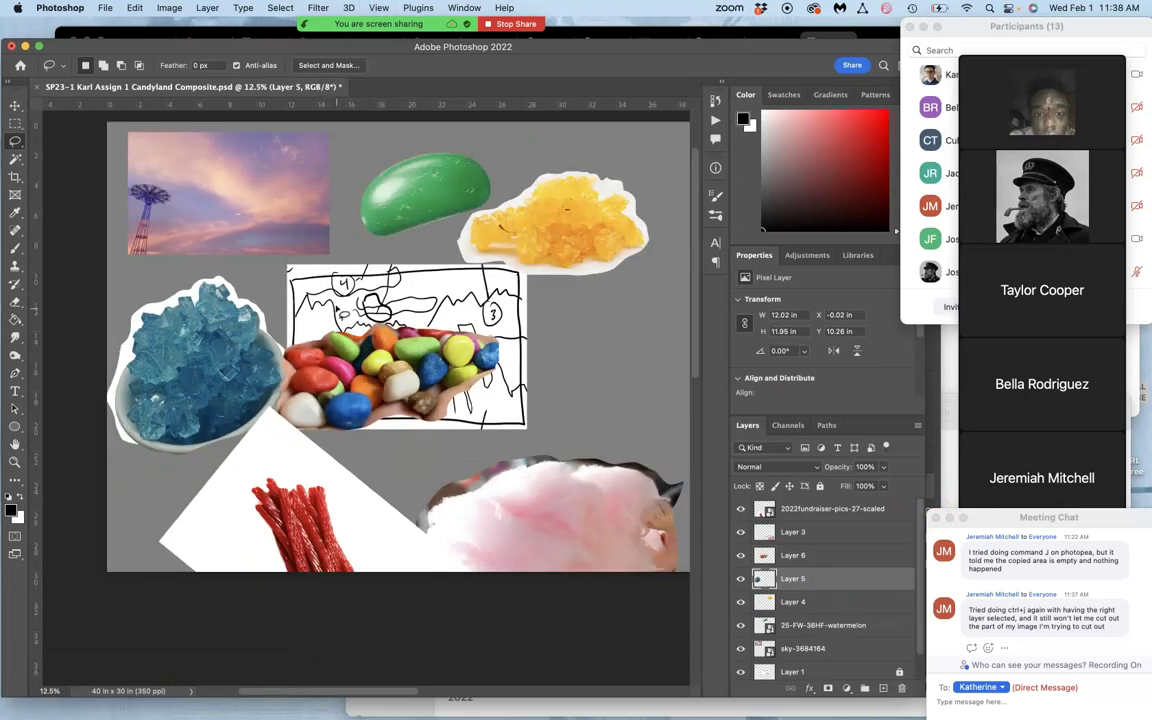
left_click(16, 106)
mouse_move(435, 400)
left_mouse_down()
mouse_move(620, 398)
mouse_move(525, 435)
mouse_move(652, 332)
mouse_move(650, 344)
left_mouse_up()
Step: Move the red licorice image down-left over the sketch
mouse_move(308, 538)
left_mouse_down()
mouse_move(378, 425)
mouse_move(490, 382)
mouse_move(480, 378)
left_mouse_up()
key("super+equal")
key("super+equal")
key("super+equal")
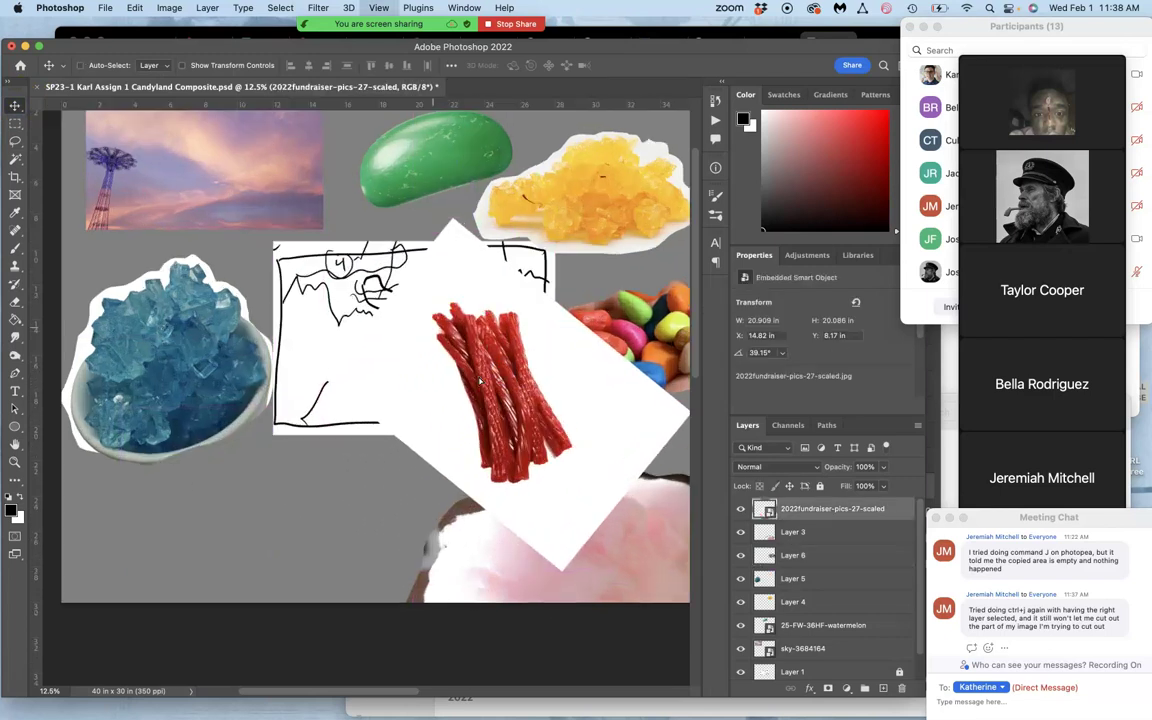
scroll(479, 381, "right", 5)
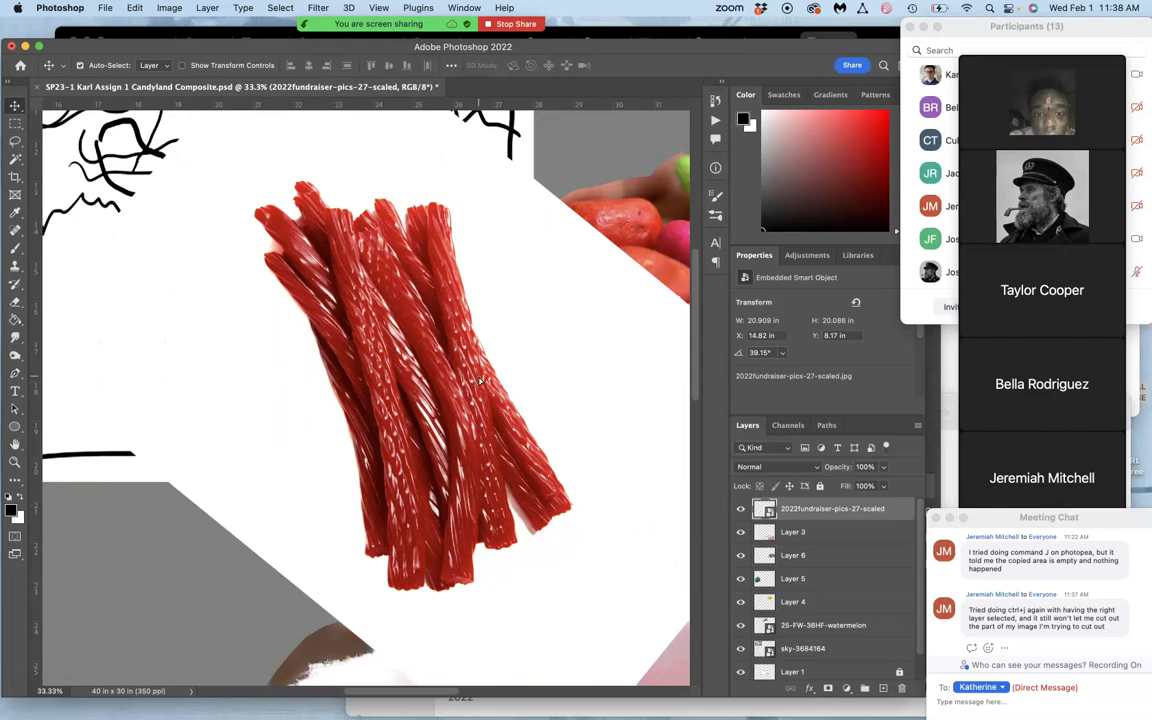
scroll(480, 380, "left", 1)
key("super+minus")
key("super+minus")
key("super+minus")
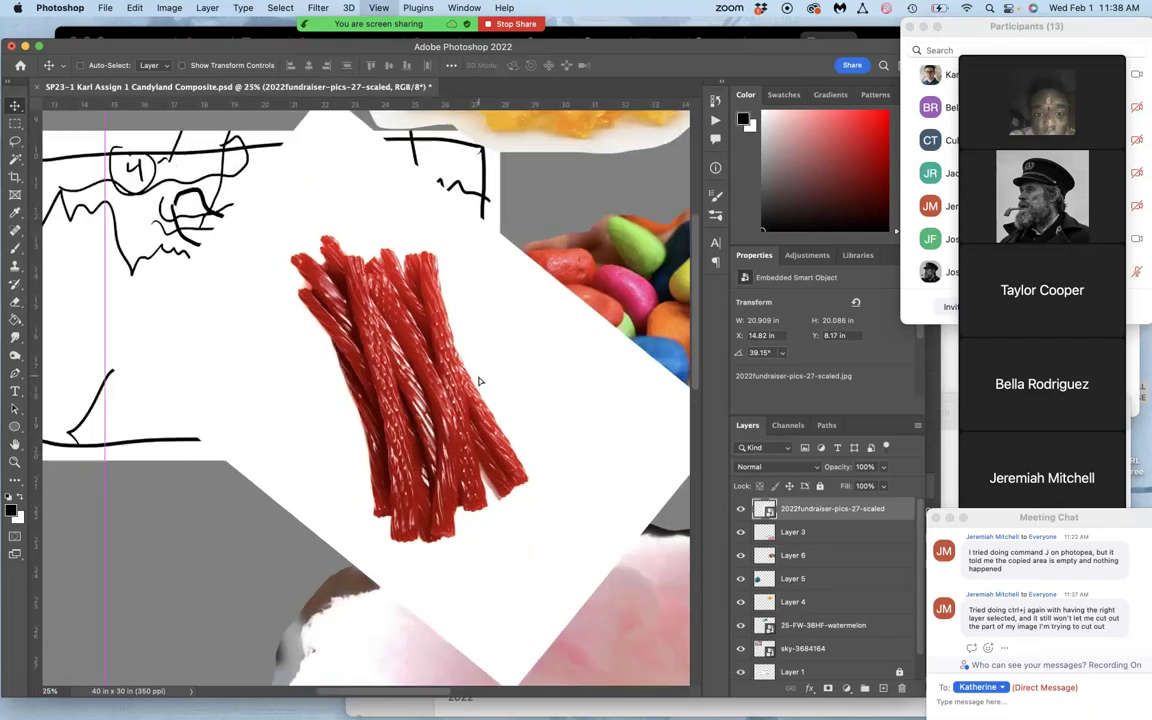
left_click_drag(432, 393, 362, 460)
Step: Enlarge the licorice image, distort its top and left corners, and reposition it over the sketch
key("super+t")
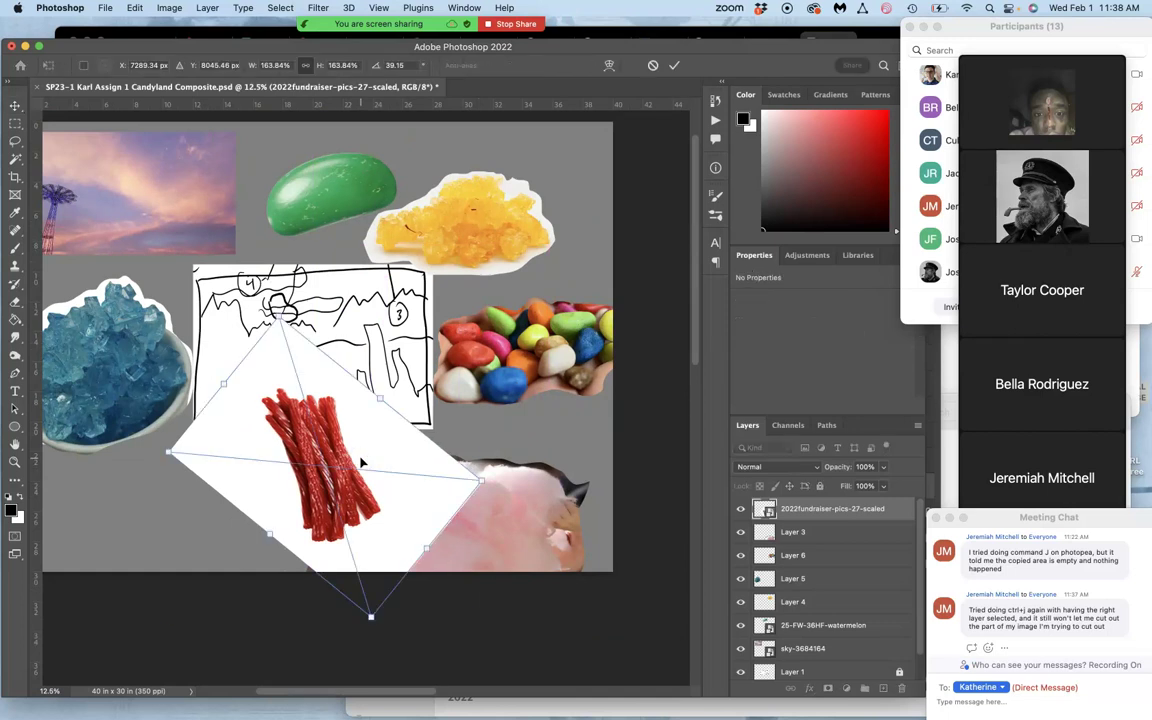
left_click_drag(278, 305, 275, 256)
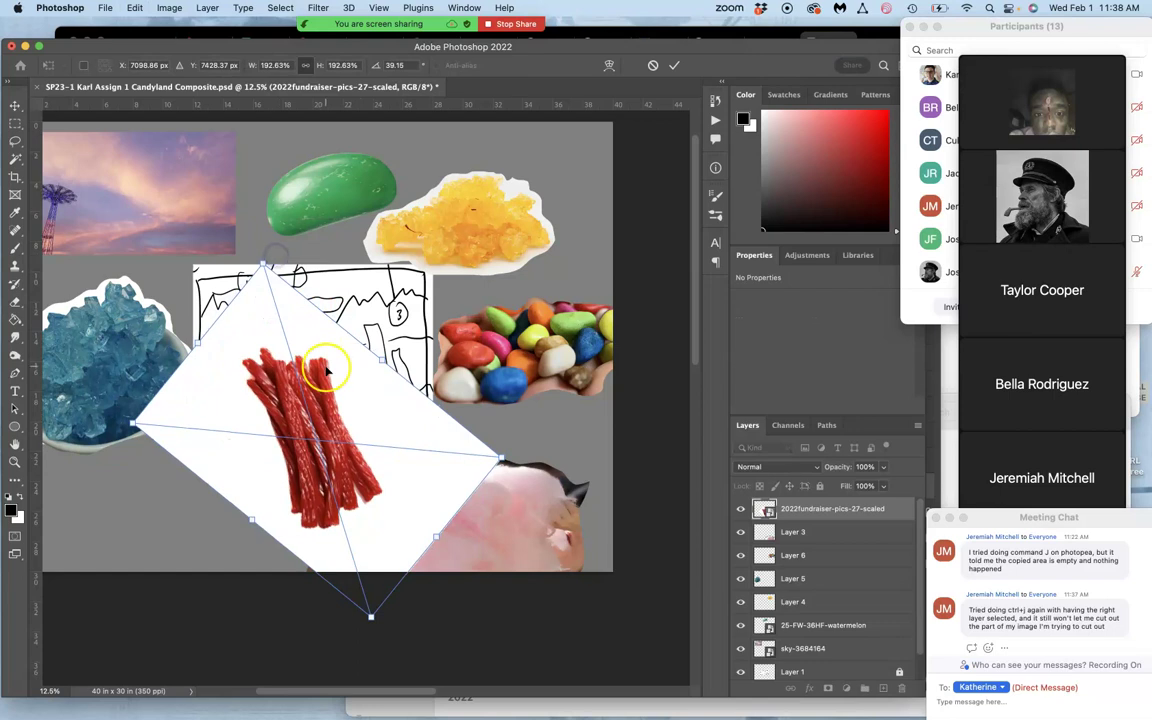
right_click(325, 370)
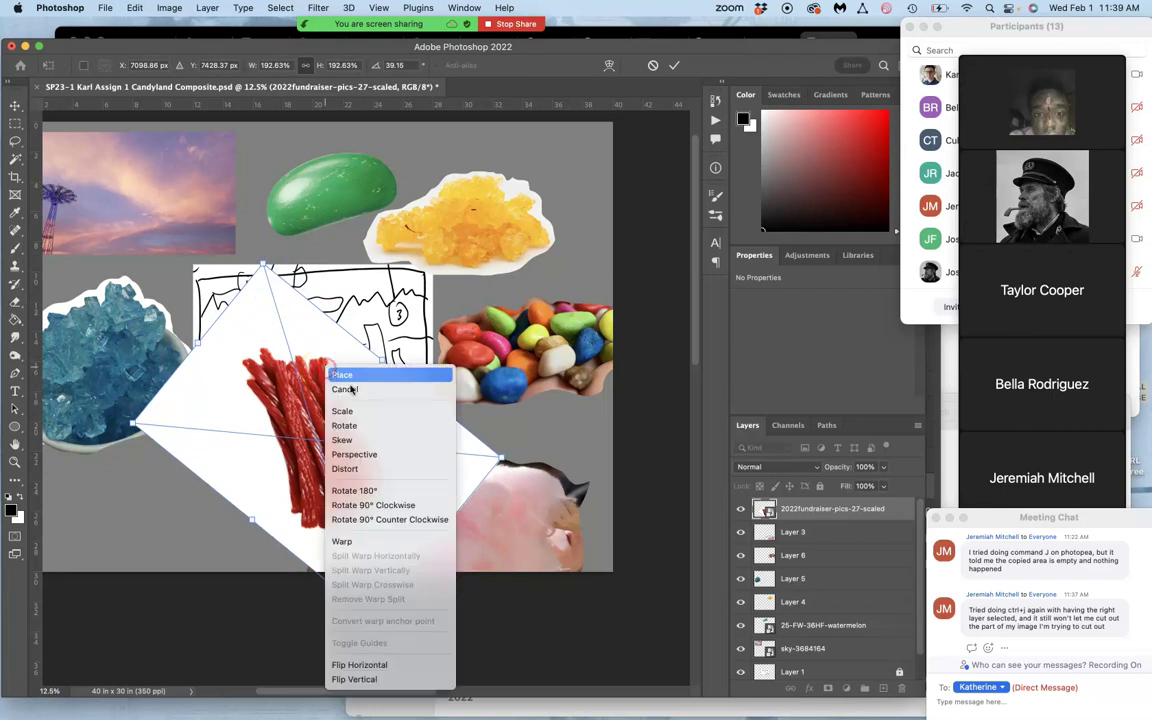
left_click(378, 463)
left_click_drag(263, 263, 281, 253)
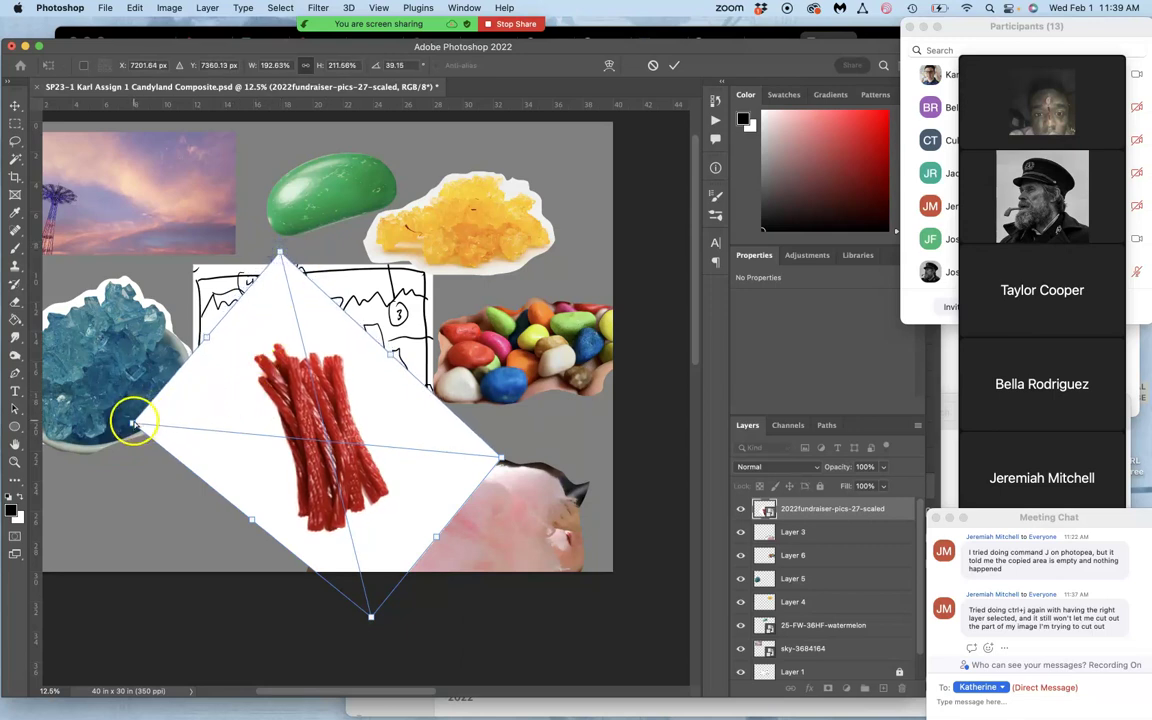
mouse_move(143, 420)
left_mouse_down()
mouse_move(154, 398)
mouse_move(154, 412)
left_mouse_up()
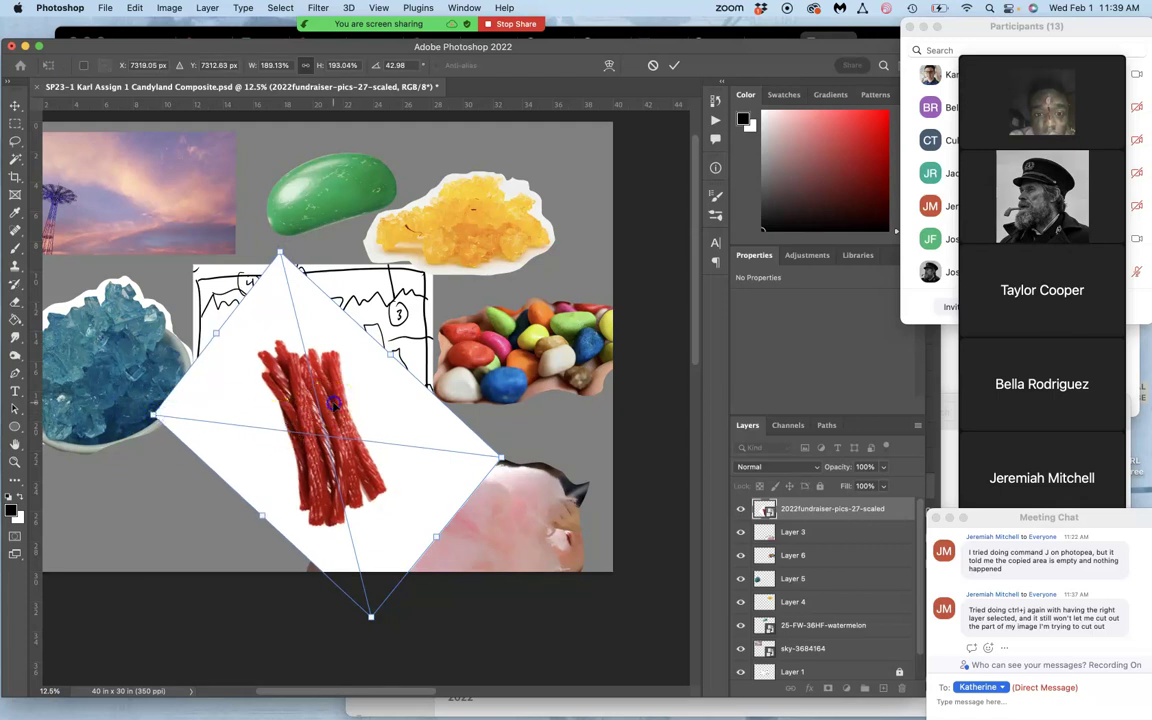
left_click_drag(339, 402, 391, 377)
key("Return")
Step: Lasso the red licorice onto Layer 7 and delete the original 2022fundraiser photo layer
scroll(391, 380, "up", 5)
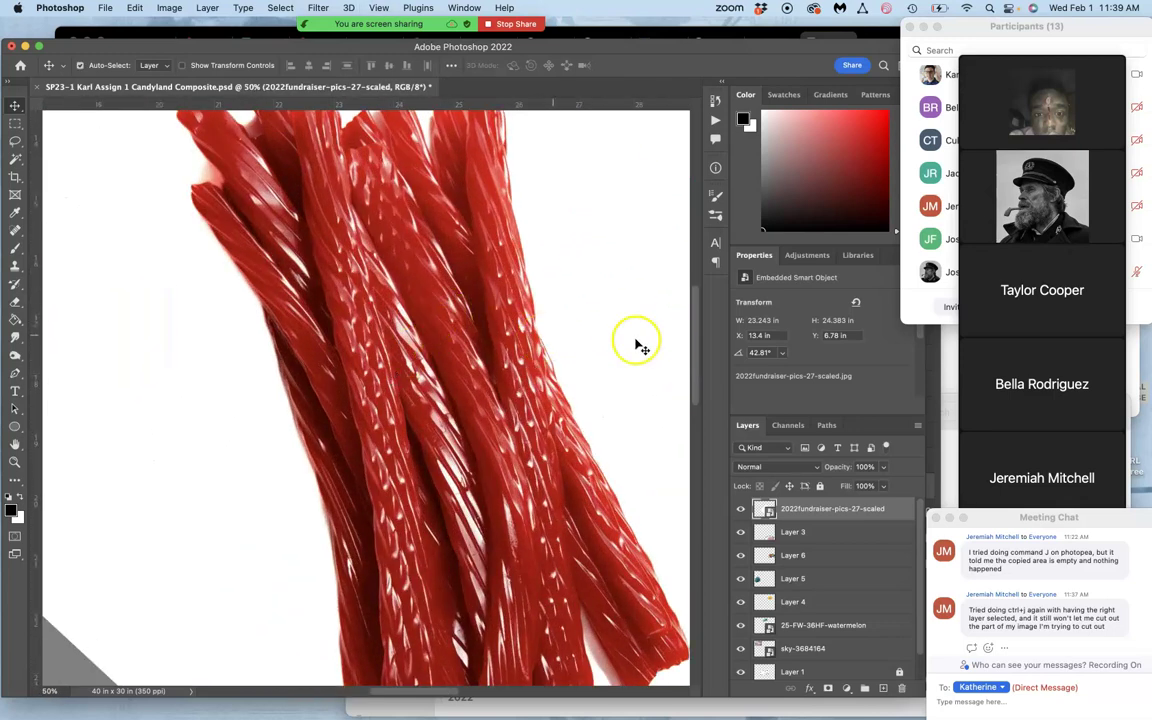
scroll(537, 348, "up", 5)
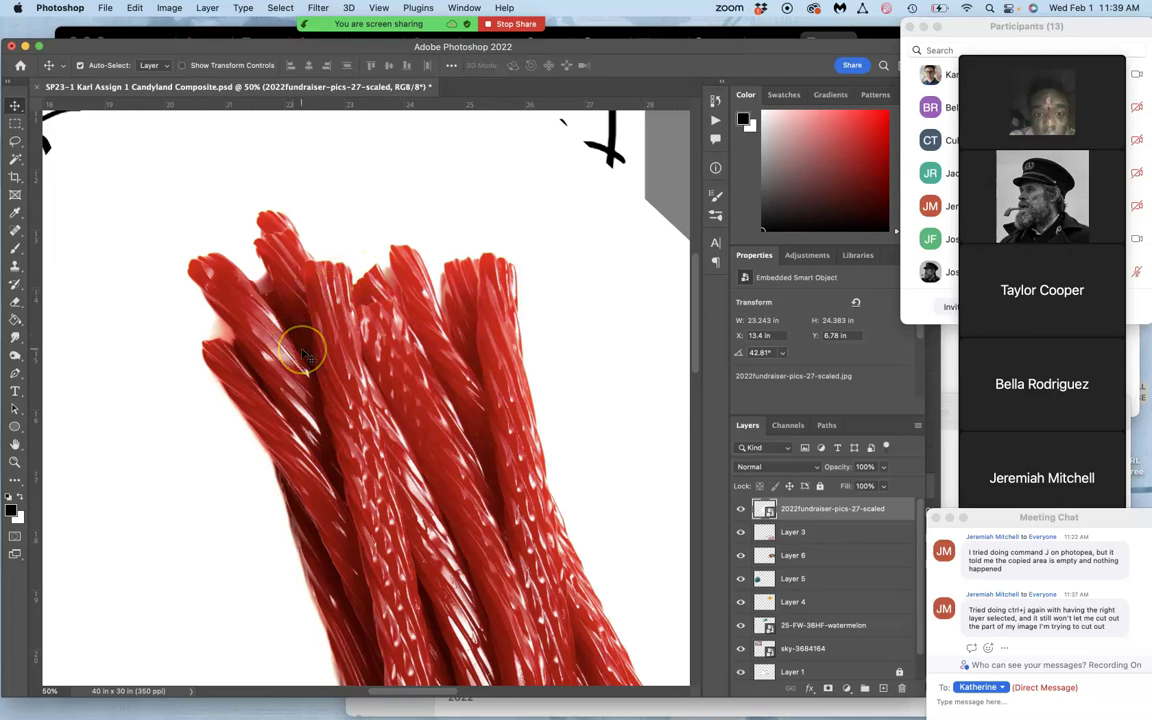
scroll(310, 356, "down", 4)
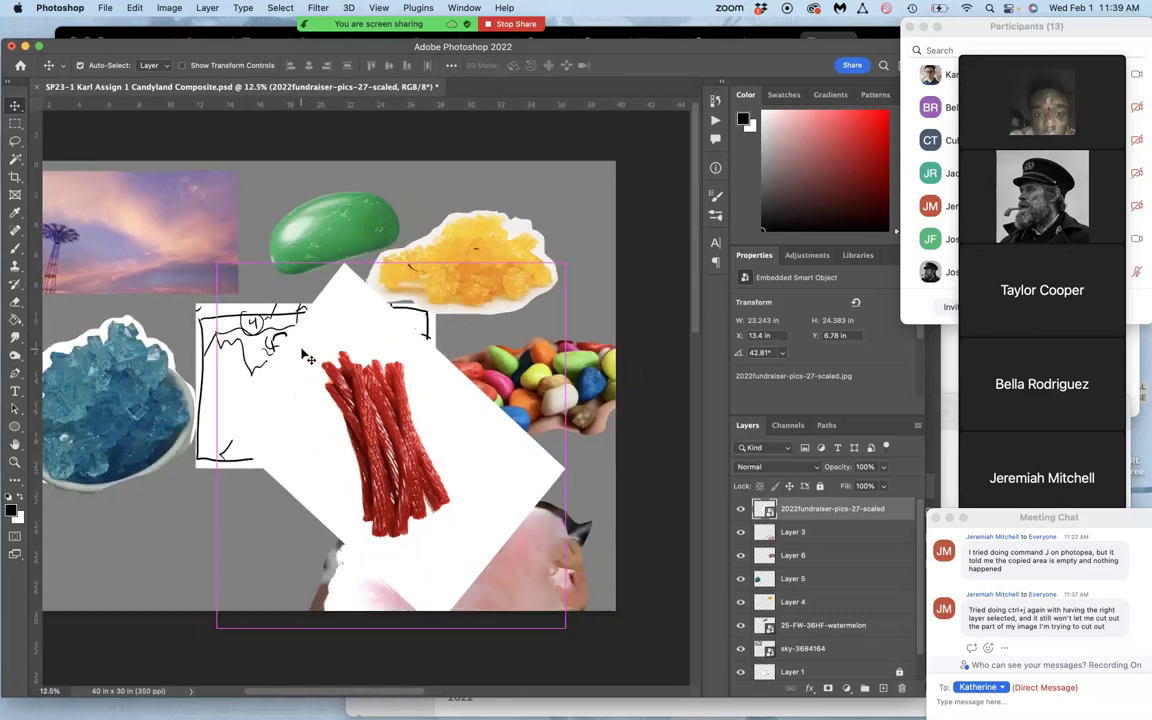
left_click(15, 142)
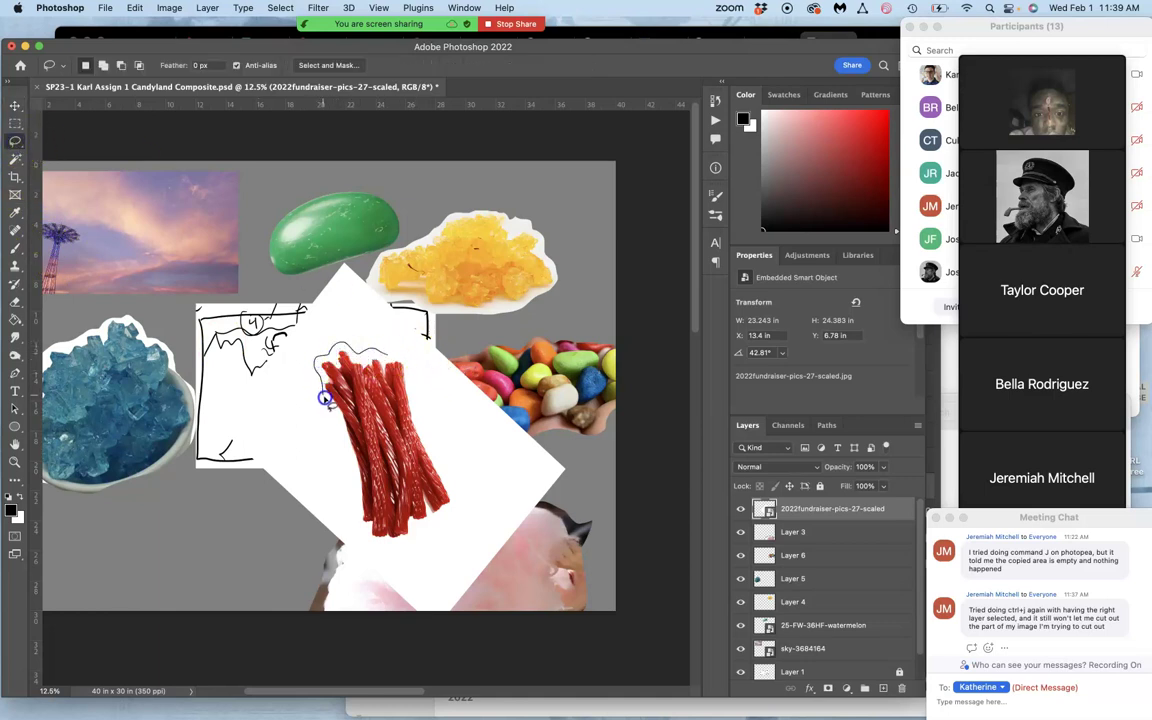
mouse_move(334, 425)
left_mouse_down()
mouse_move(370, 545)
mouse_move(396, 553)
mouse_move(450, 523)
mouse_move(459, 505)
mouse_move(390, 356)
left_mouse_up()
key("super+j")
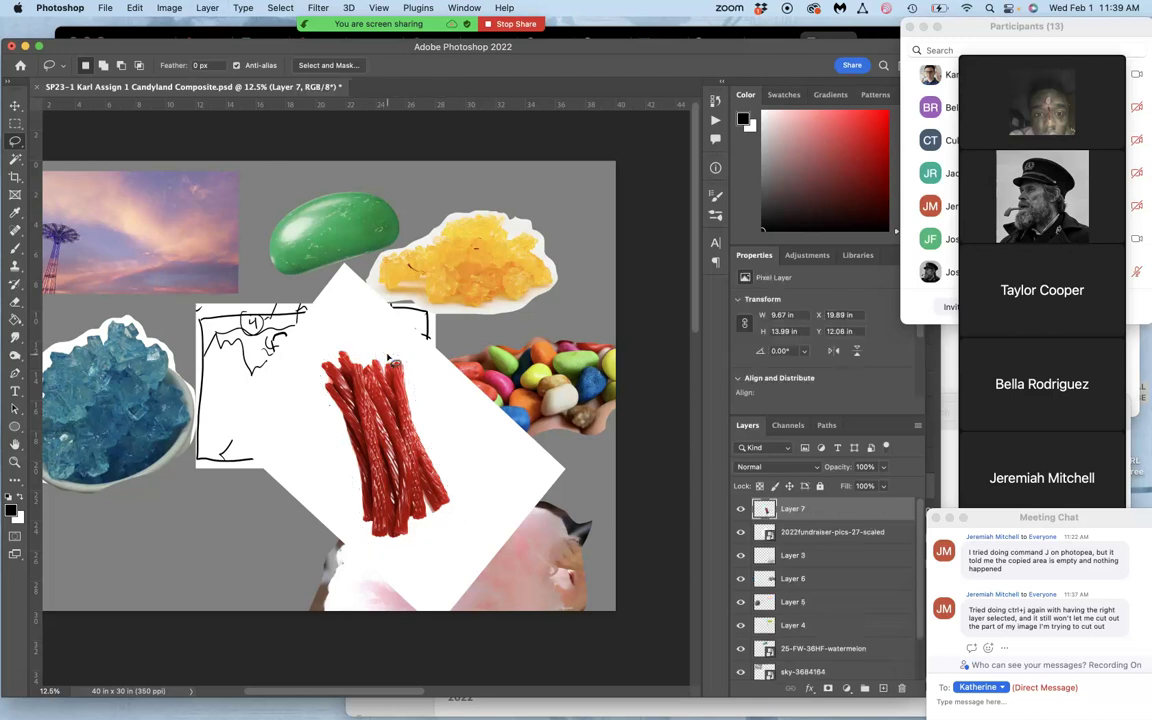
left_click(793, 533)
key("BackSpace")
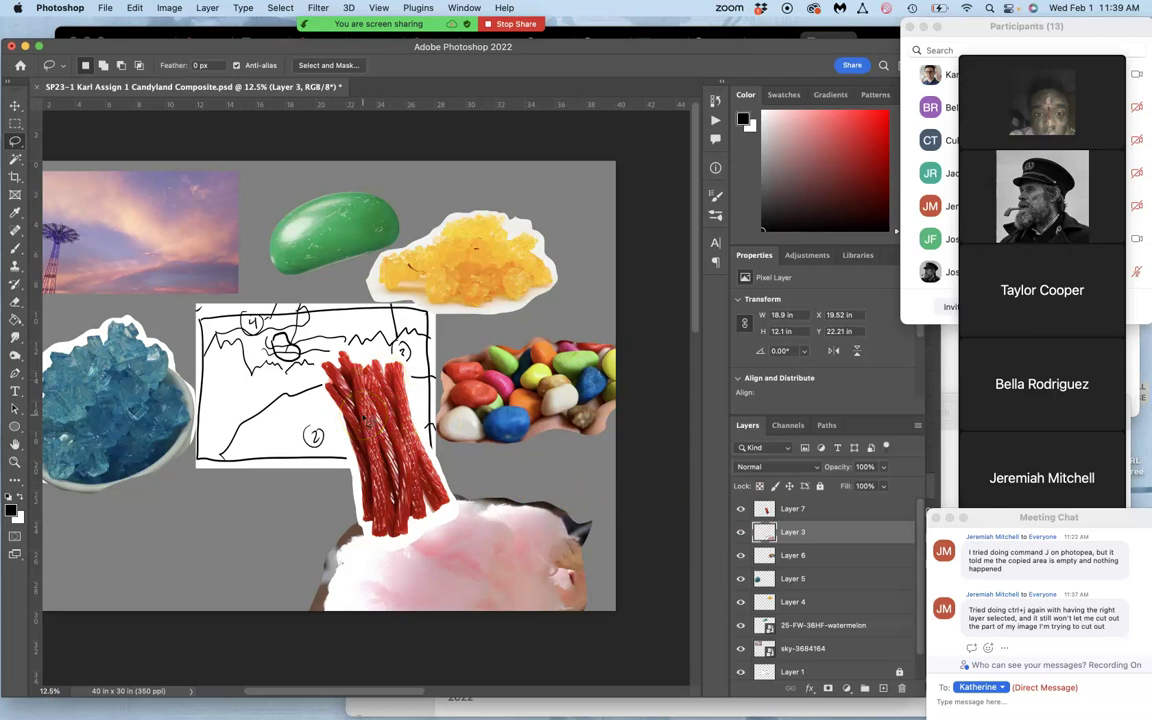
Step: Move the Layer 7 licorice to the canvas's lower left
scroll(367, 420, "up", 5)
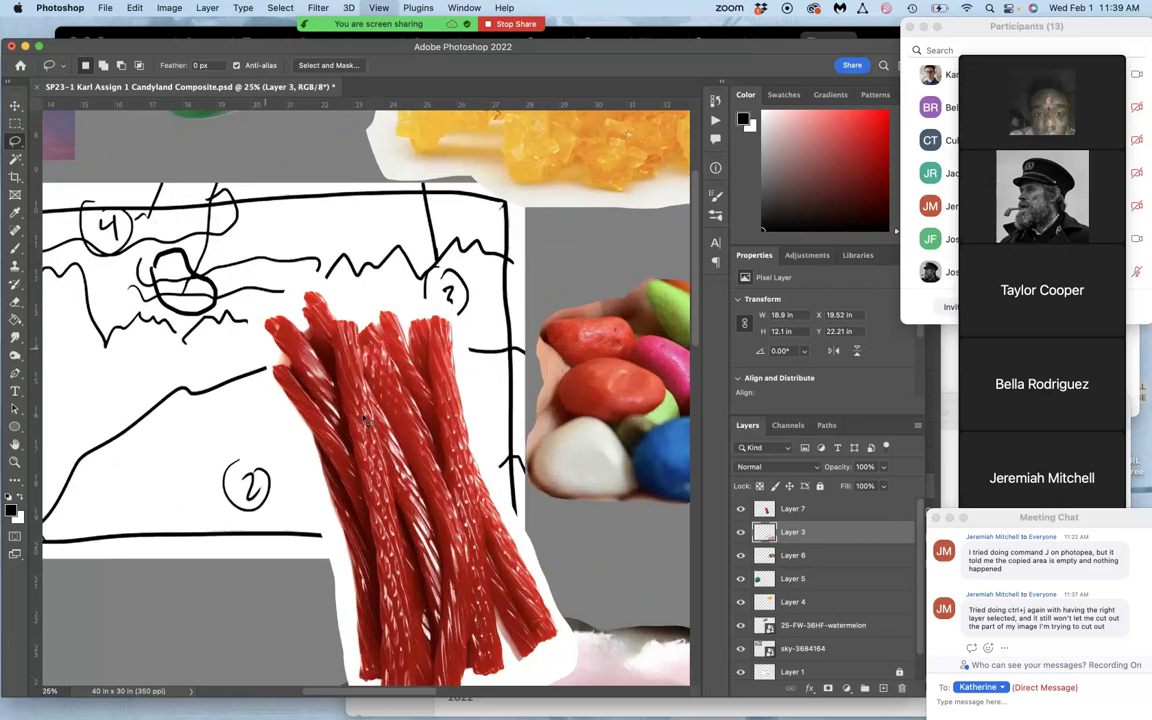
scroll(367, 420, "down", 4)
scroll(365, 421, "down", 2)
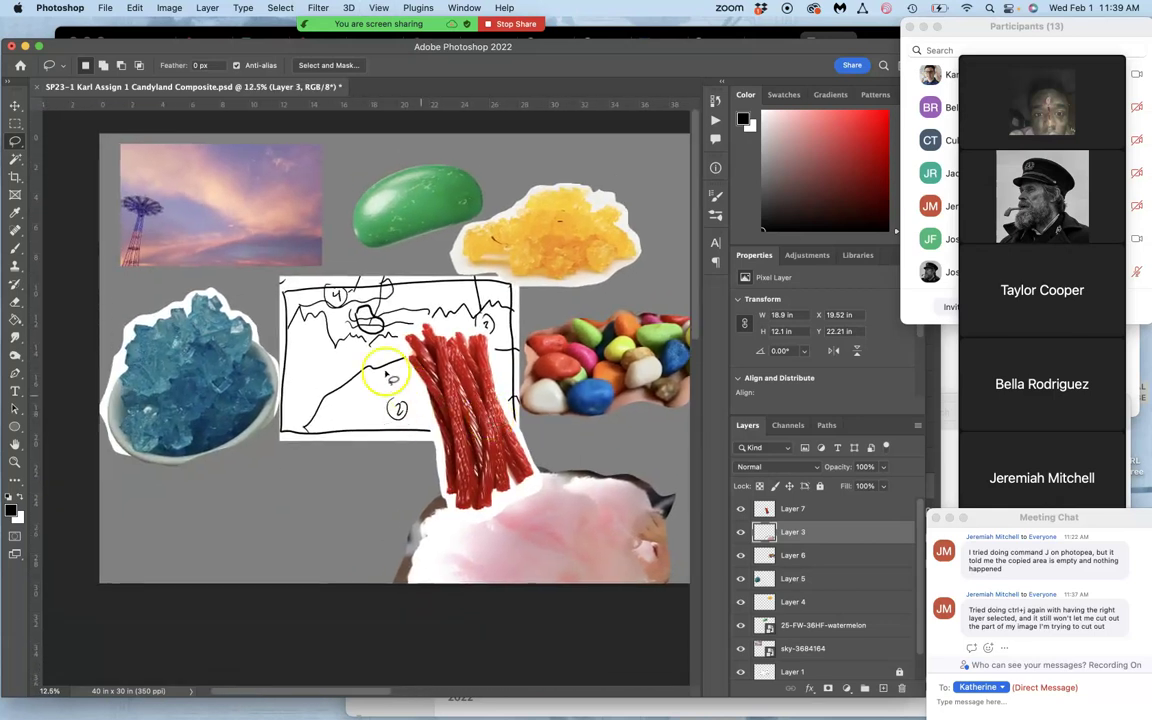
left_click(15, 106)
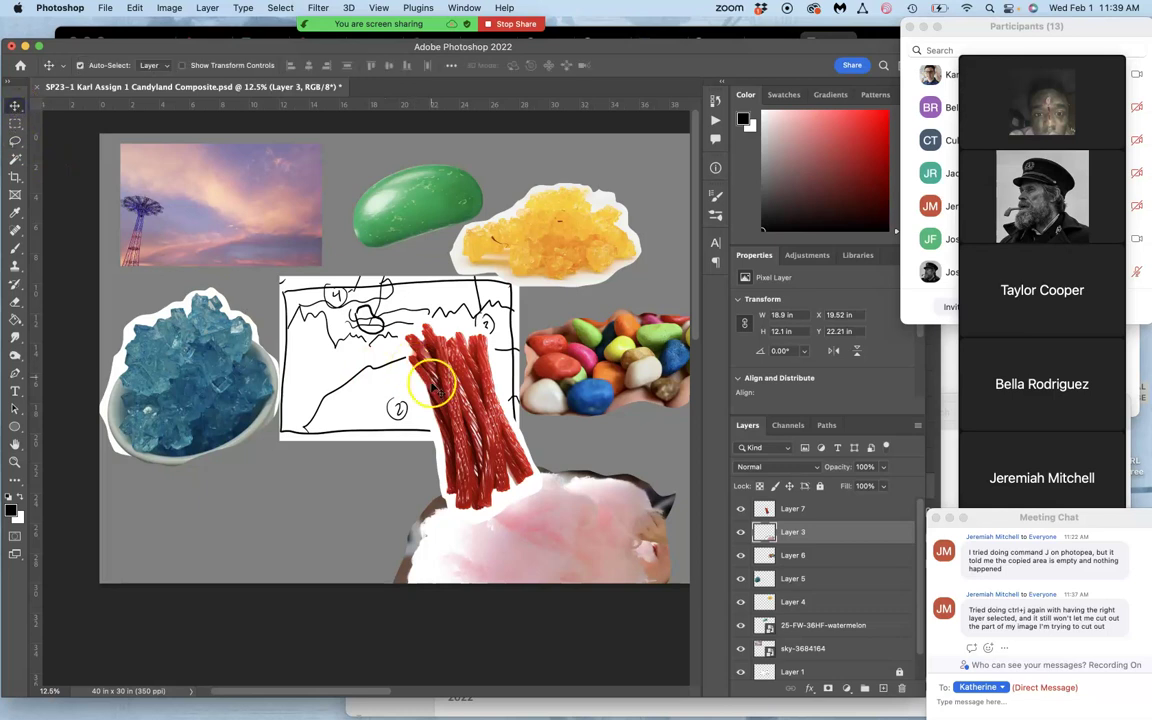
mouse_move(395, 350)
left_mouse_down()
mouse_move(177, 460)
mouse_move(190, 487)
left_mouse_up()
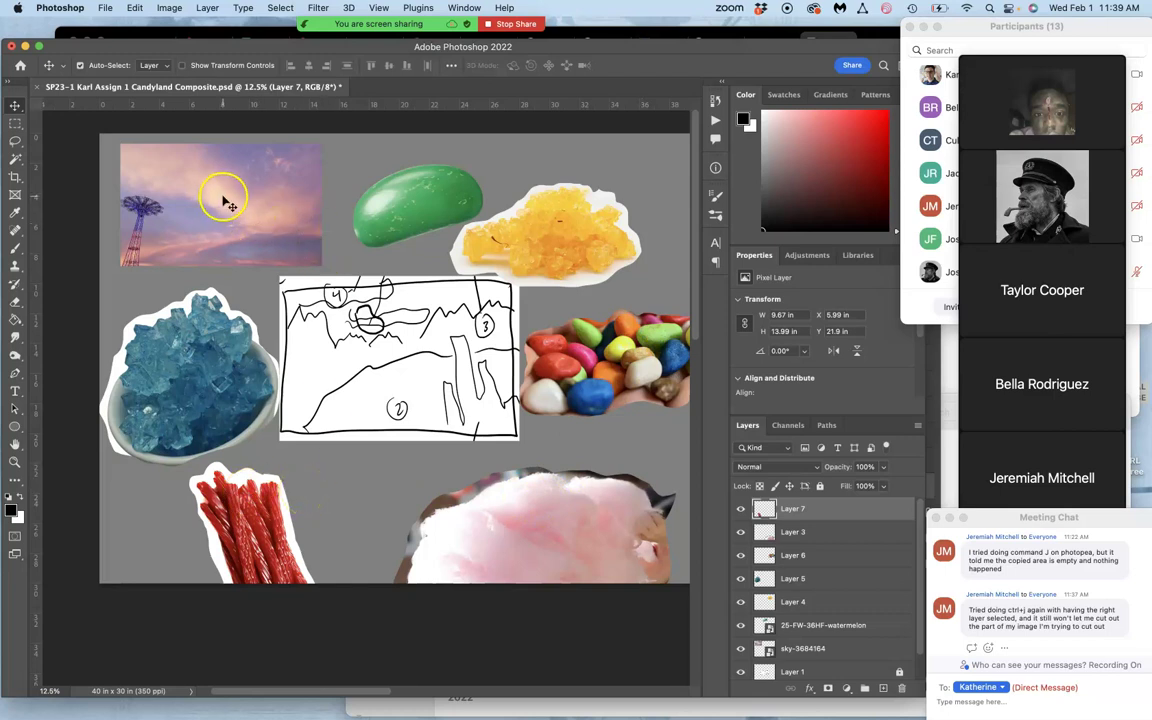
Step: Drag the sky photo into the sketch frame and the yellow rock candy to the top-right corner
mouse_move(222, 199)
left_mouse_down()
mouse_move(376, 328)
mouse_move(409, 343)
mouse_move(429, 333)
left_mouse_up()
left_click_drag(533, 268, 588, 230)
left_click(481, 318)
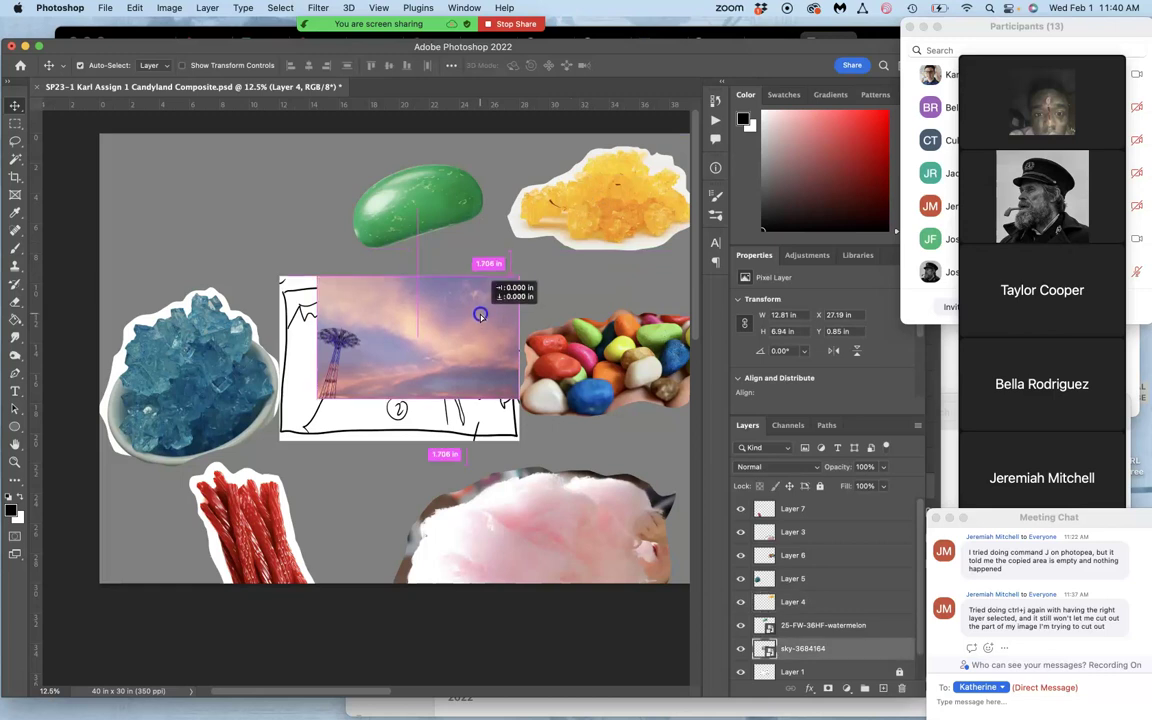
left_click(404, 367)
Step: Enlarge the sky photo to 18.617 × 11.337 in and shift it slightly right and up
key("super+t")
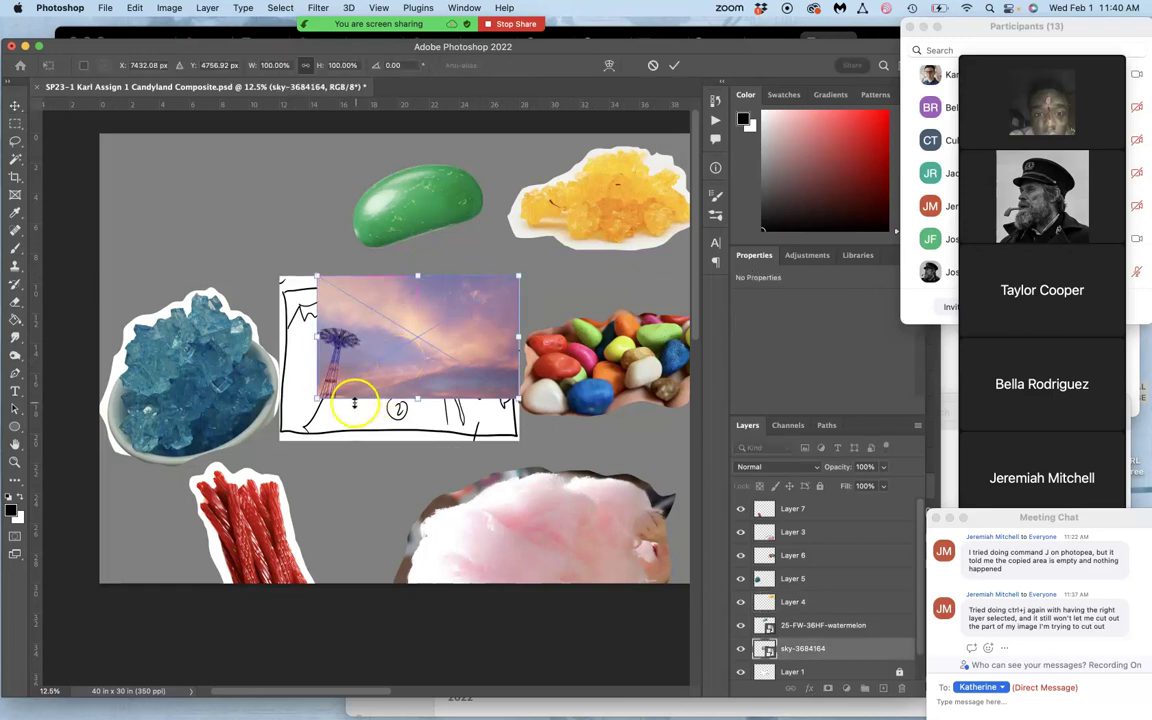
left_click_drag(318, 398, 258, 475)
left_click_drag(434, 360, 453, 355)
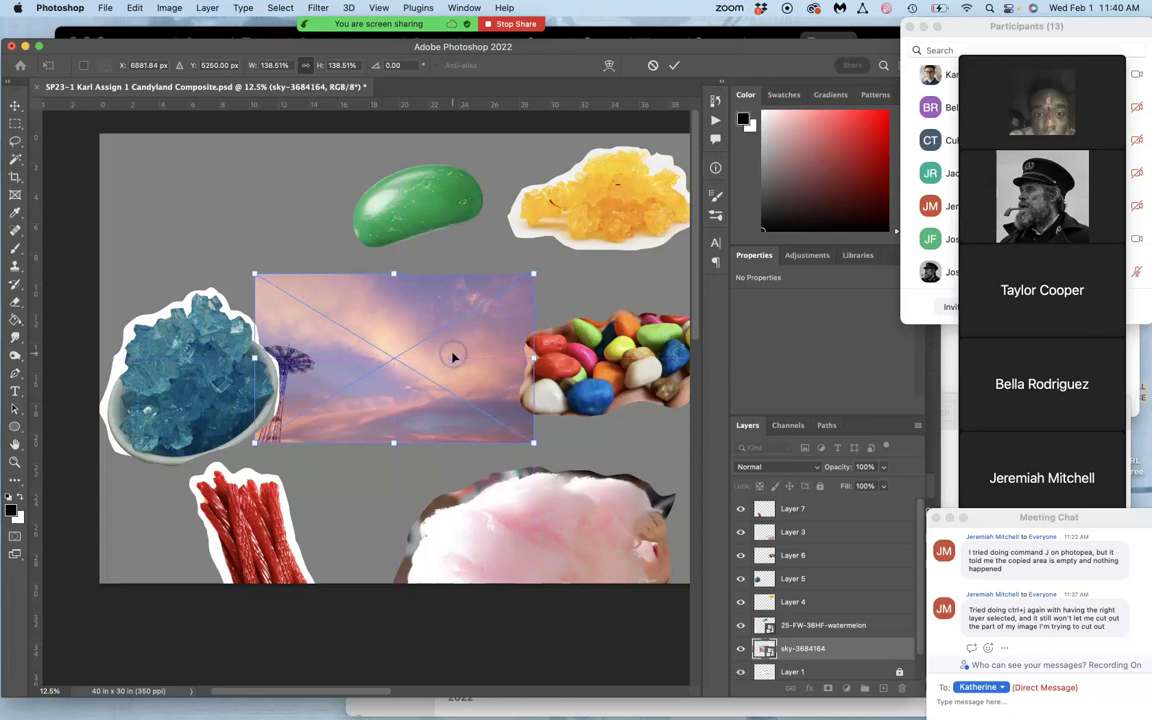
key("Return")
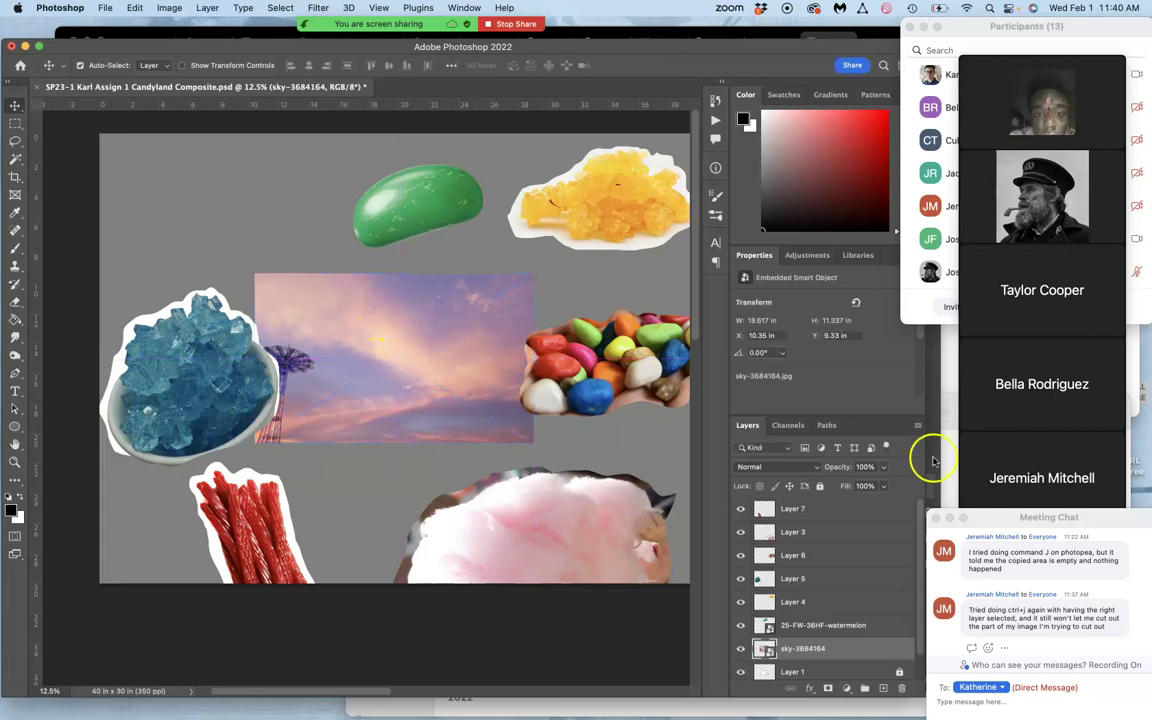
Step: Set the sky layer's opacity to 77%
left_click(884, 467)
left_click_drag(854, 489, 855, 491)
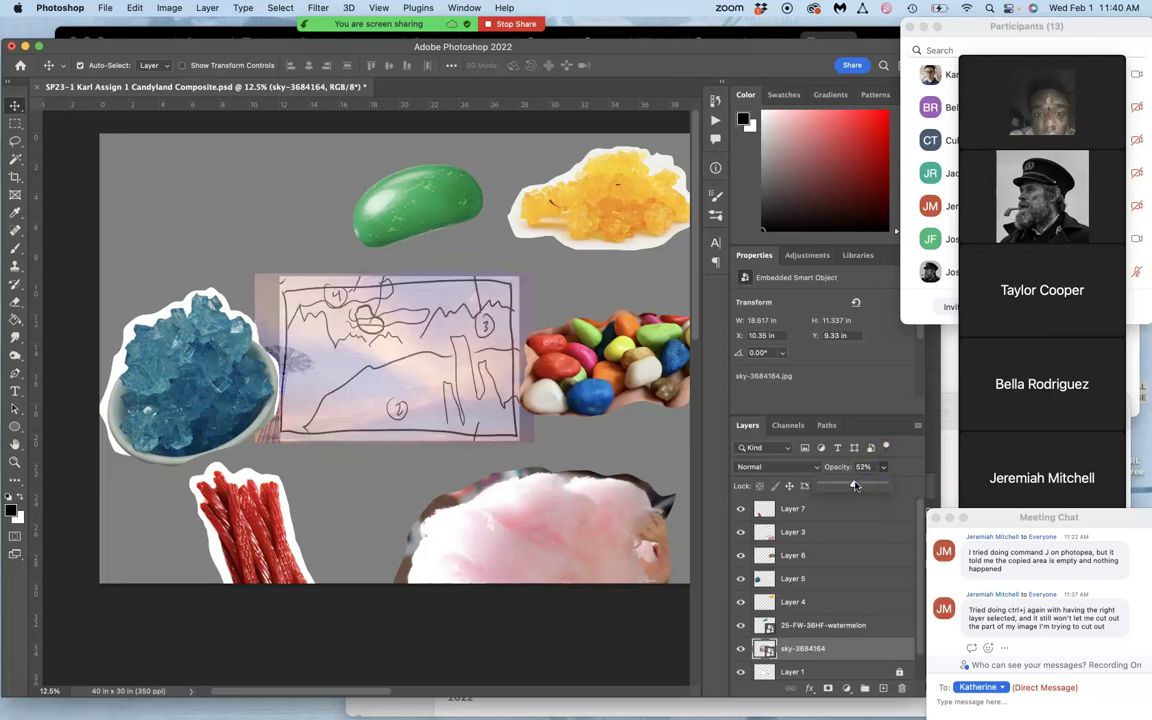
left_click_drag(858, 485, 869, 482)
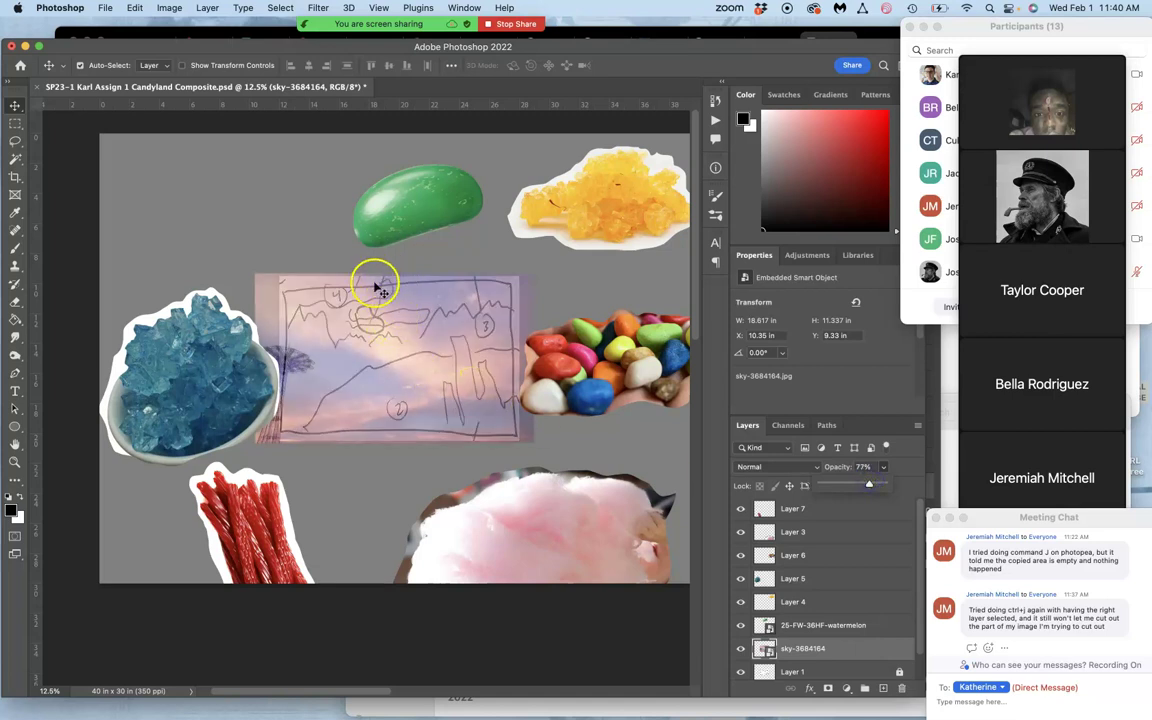
Step: Raise the sky image and tilt it to -2.51°
left_click_drag(413, 323, 410, 302)
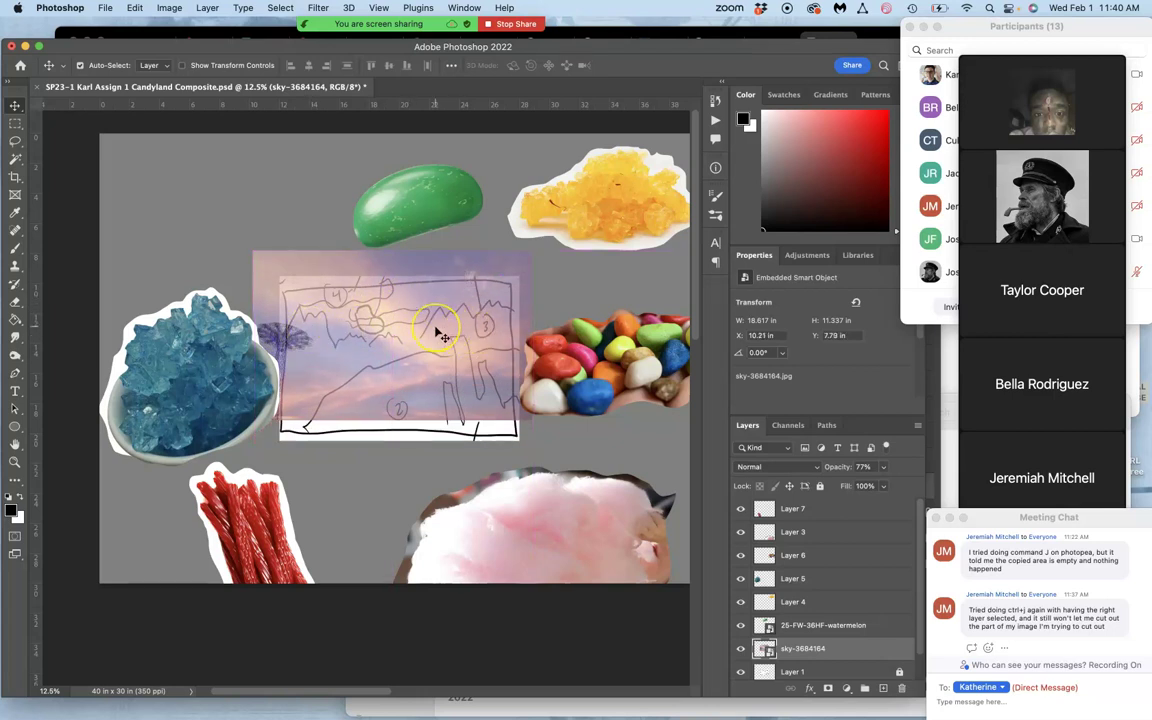
key("super+t")
left_click_drag(539, 260, 540, 249)
Step: Rotate the sky photo further counter-clockwise and nudge it slightly down
left_click_drag(496, 309, 503, 316)
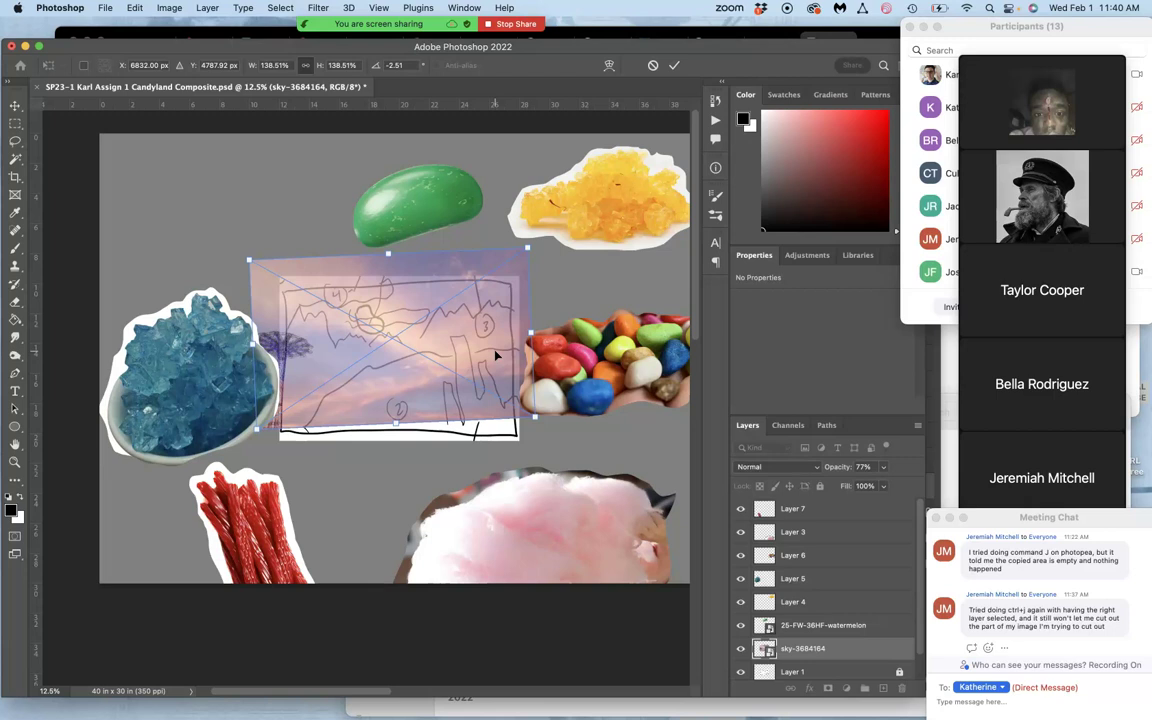
left_click(450, 390)
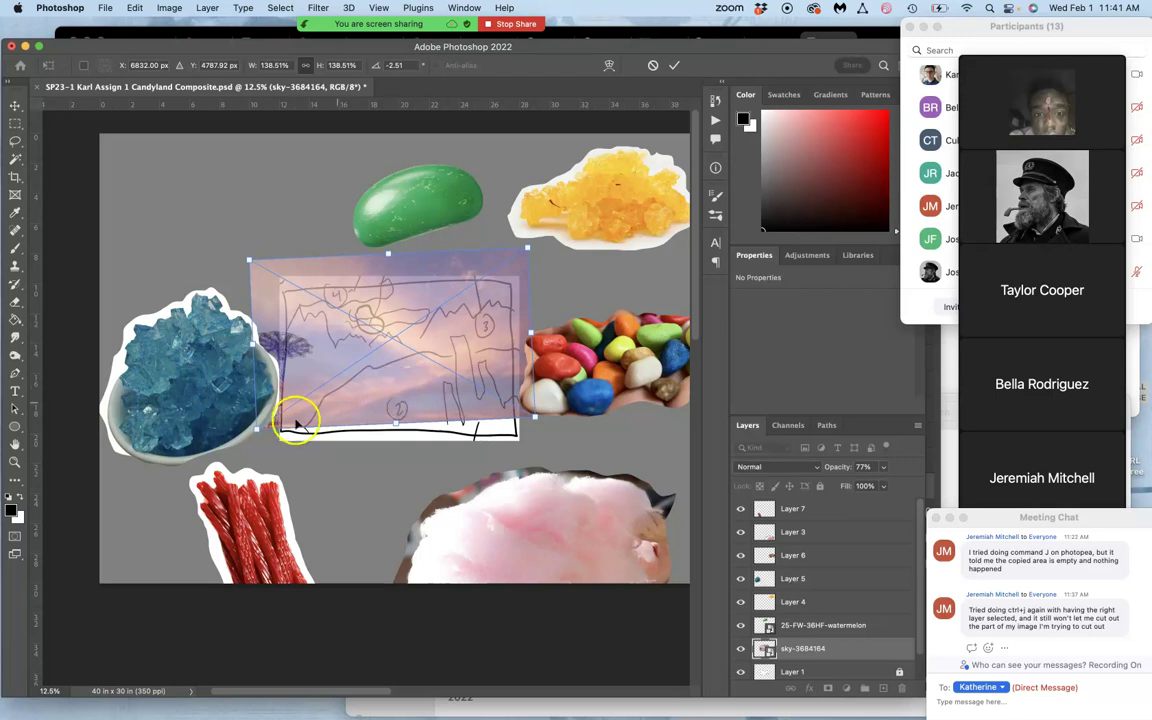
left_click(251, 440)
left_click_drag(253, 442, 256, 445)
left_click_drag(419, 375, 423, 391)
Step: Restore the sky layer to 100% opacity and commit the -4.98° transform
left_click(882, 467)
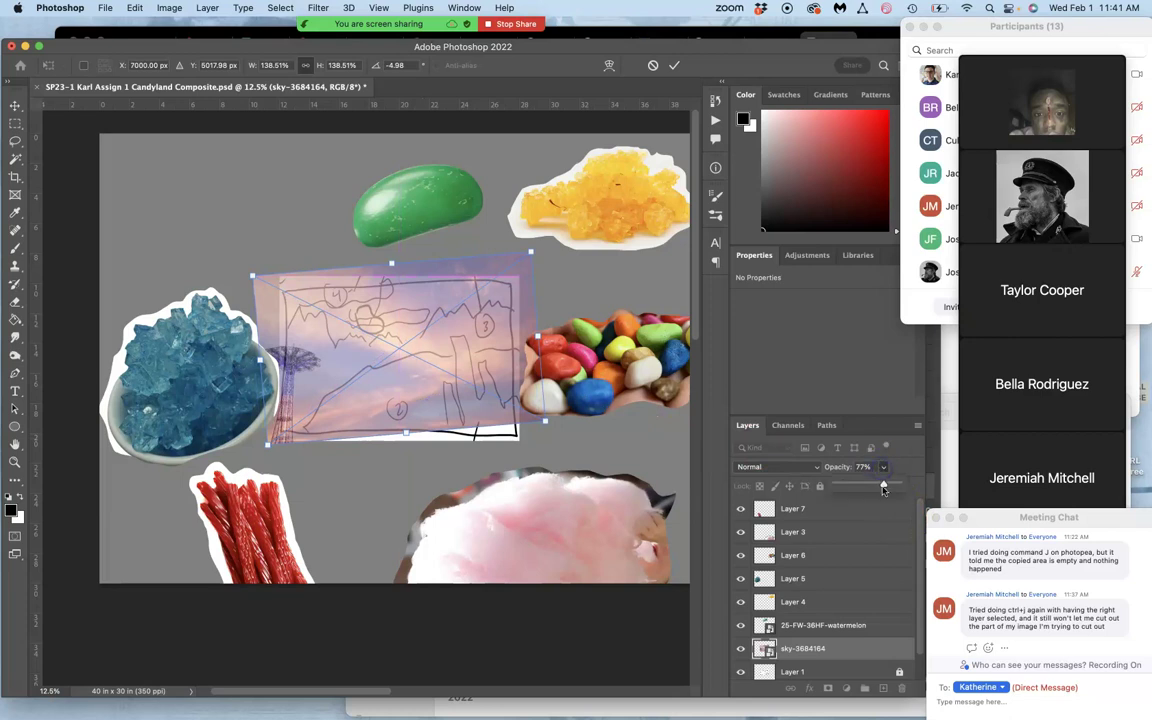
left_click_drag(900, 486, 900, 486)
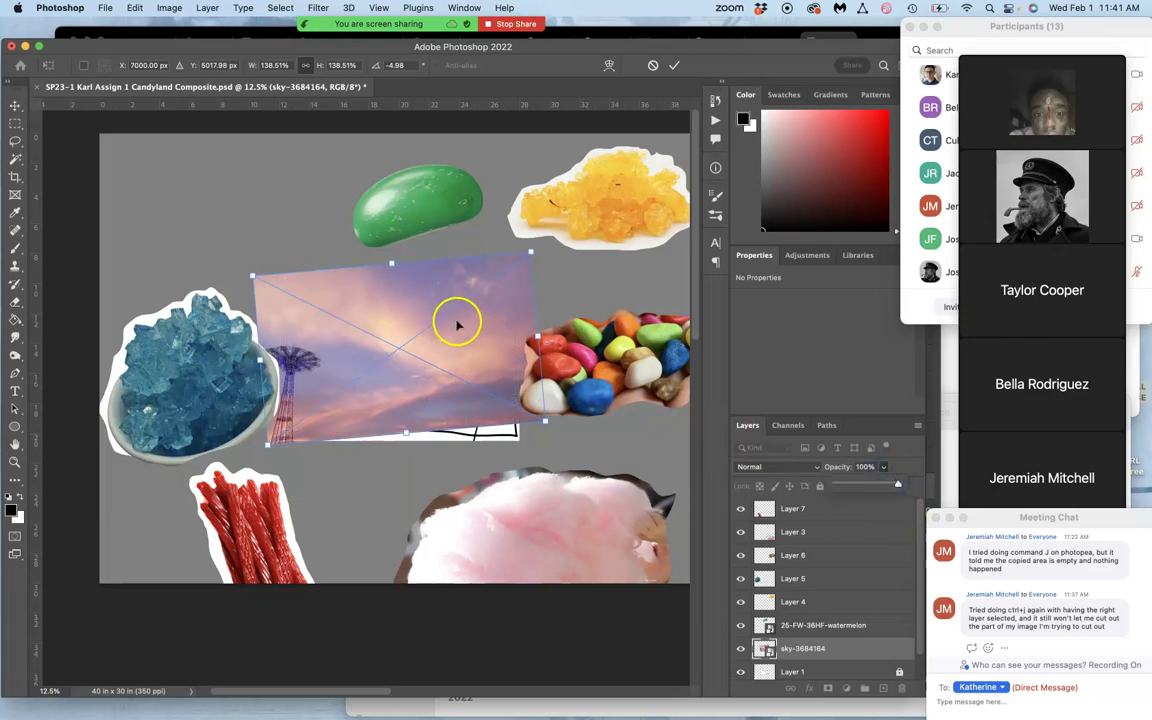
left_click(460, 415)
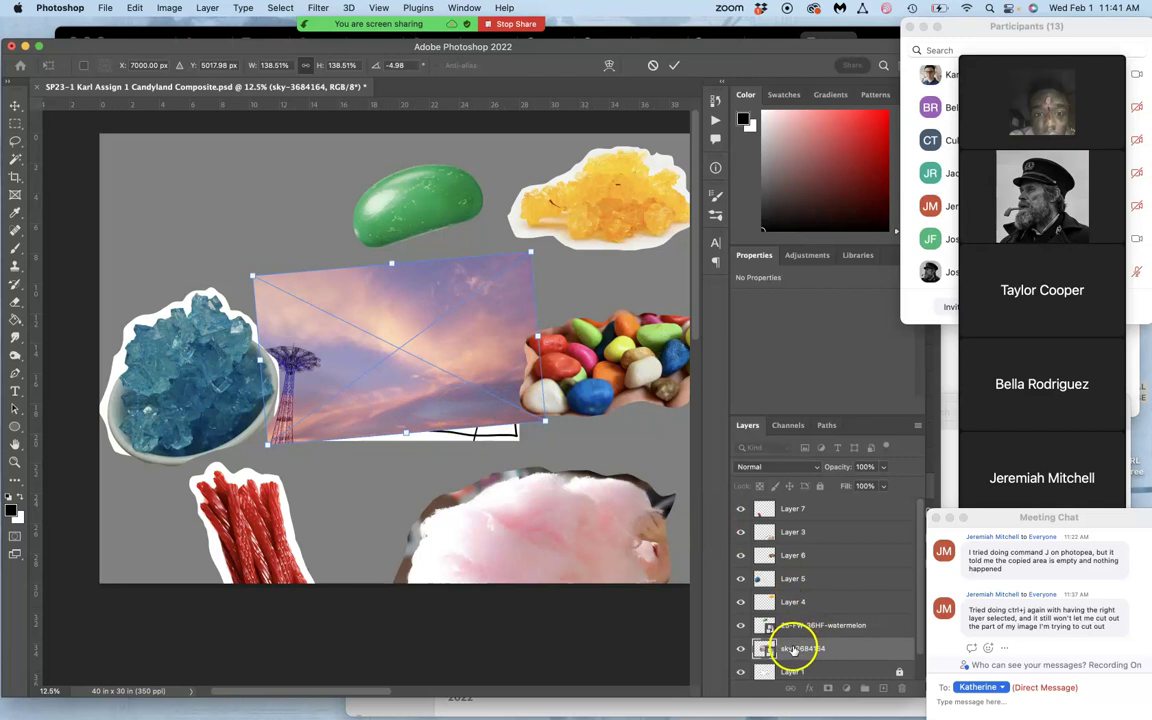
left_click(469, 413)
key("Return")
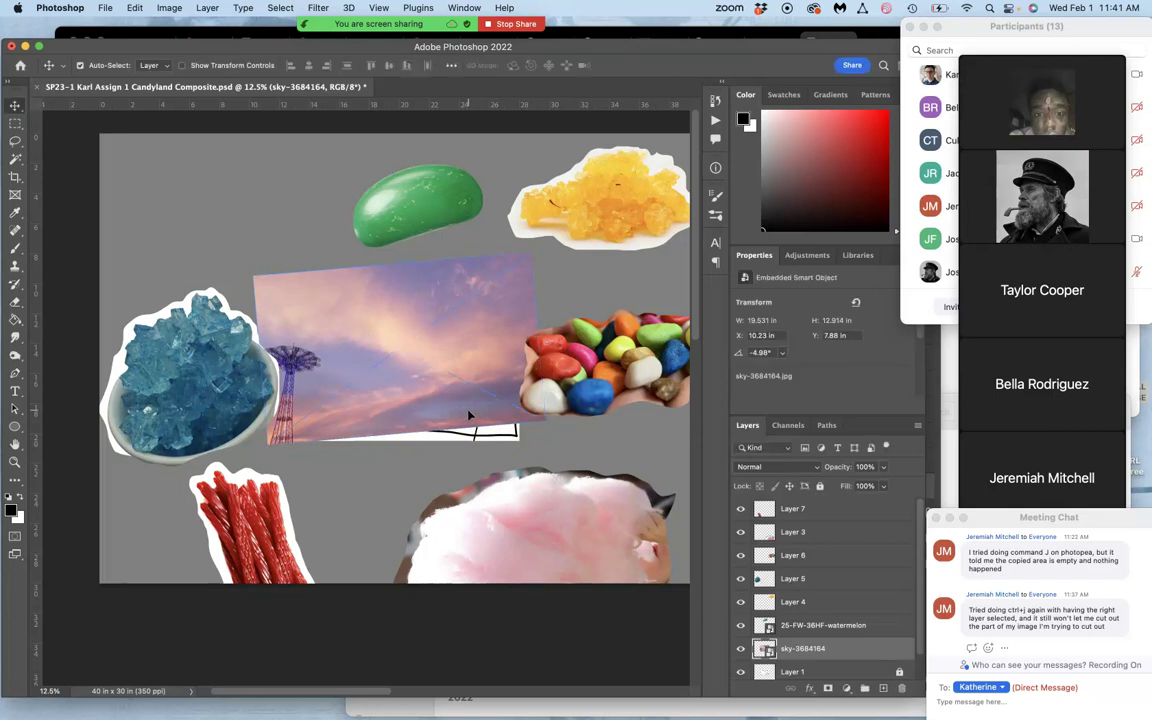
Step: Apply a Hue/Saturation adjustment raising the sky photo's saturation to about +9
left_click(424, 301)
left_click(168, 8)
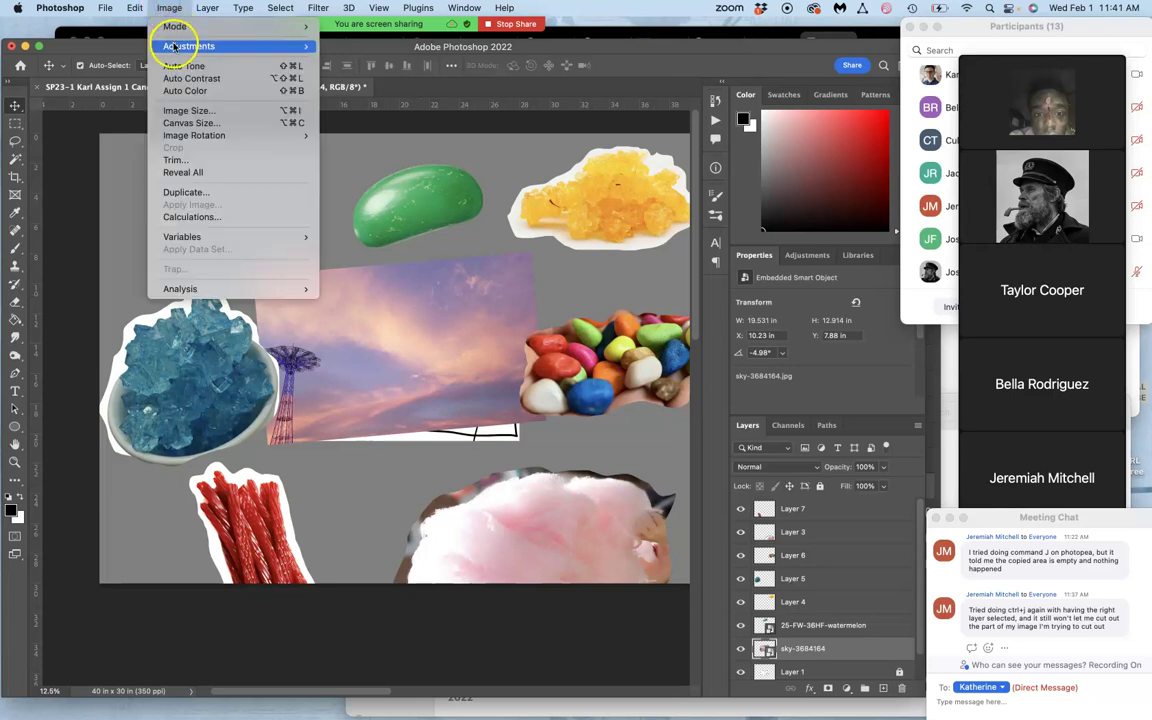
mouse_move(180, 46)
left_click(358, 115)
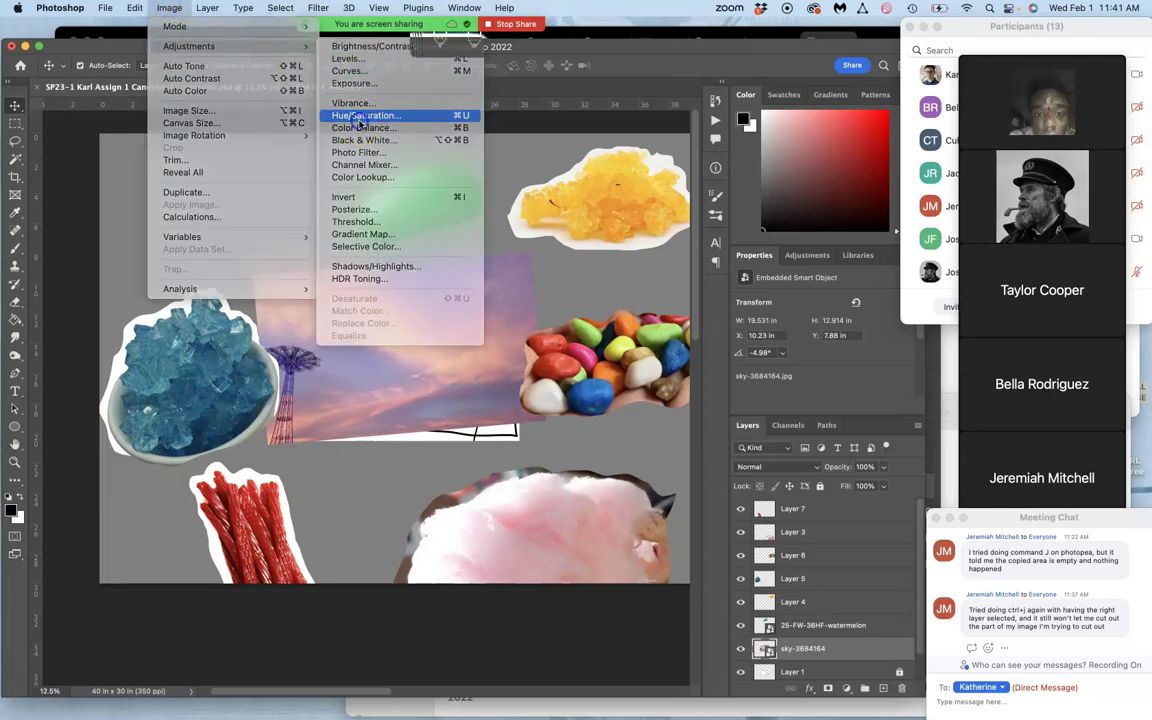
left_click_drag(541, 295, 540, 268)
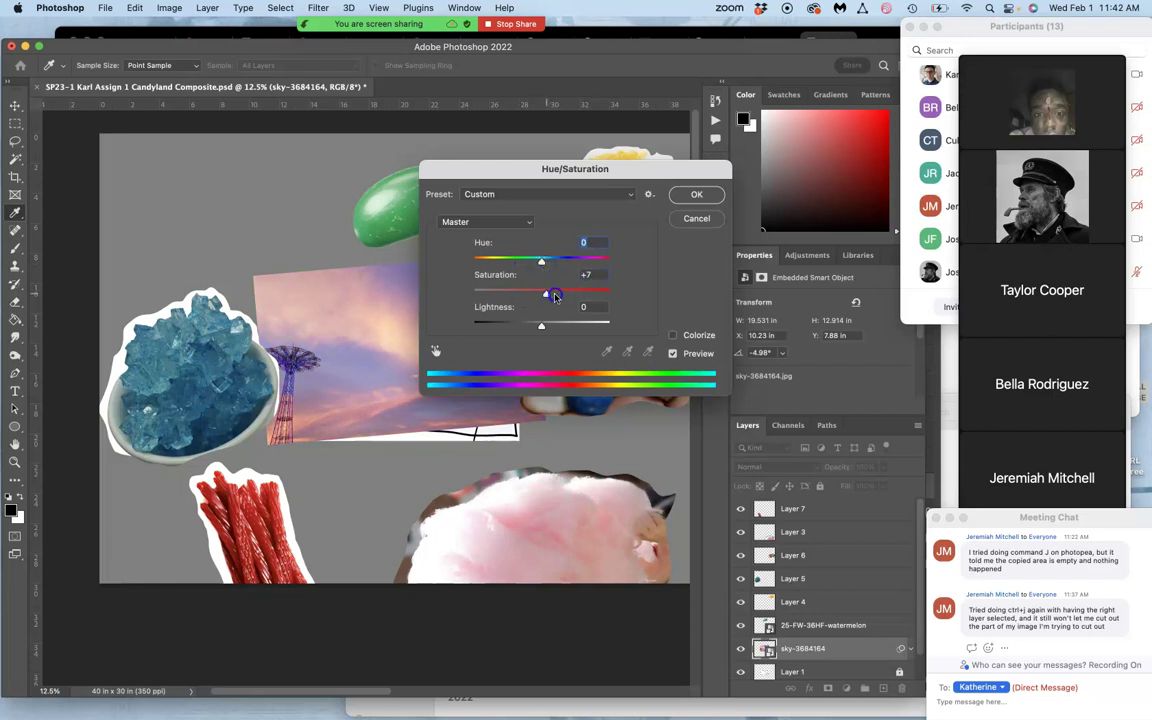
left_click(696, 194)
scroll(850, 600, "down", 3)
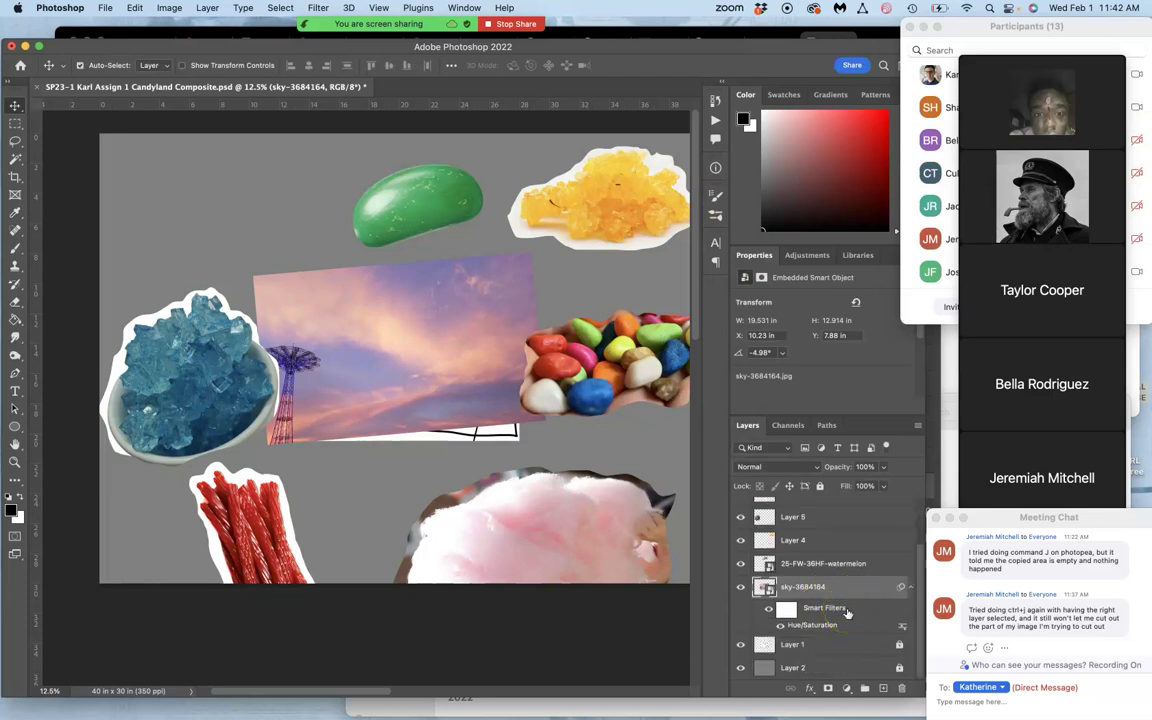
key("super+z")
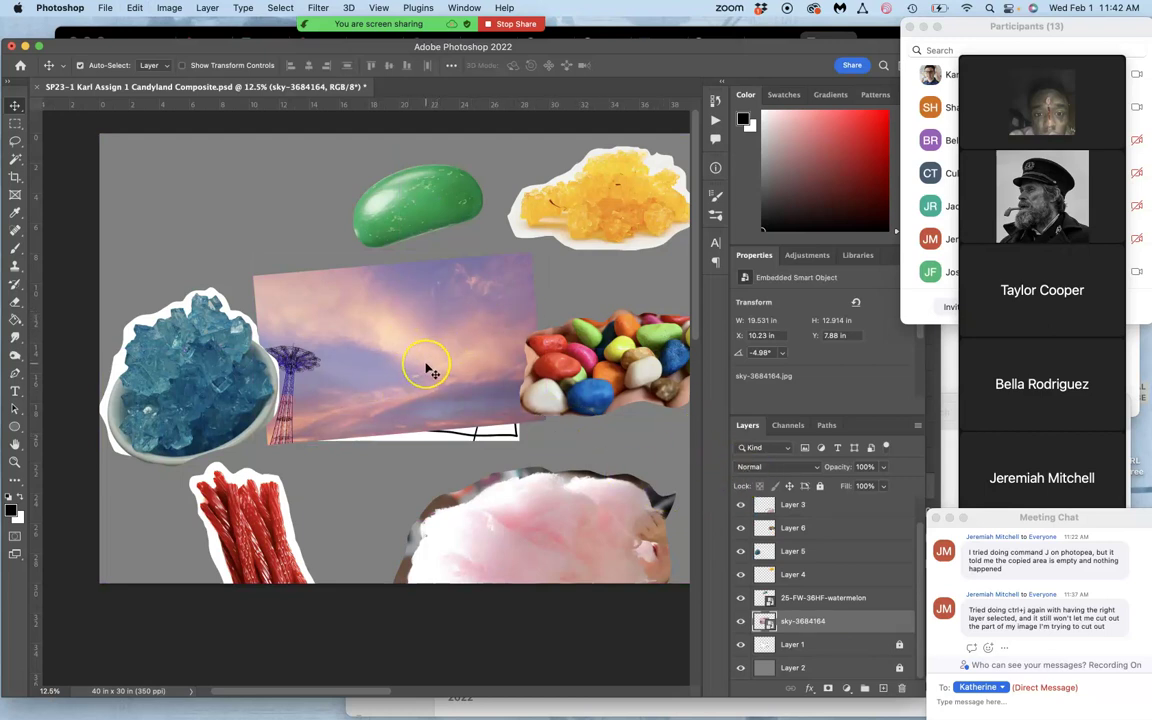
Step: Lower the sky layer to 50% opacity so the sketch shows through, then save
scroll(428, 370, "right", 2)
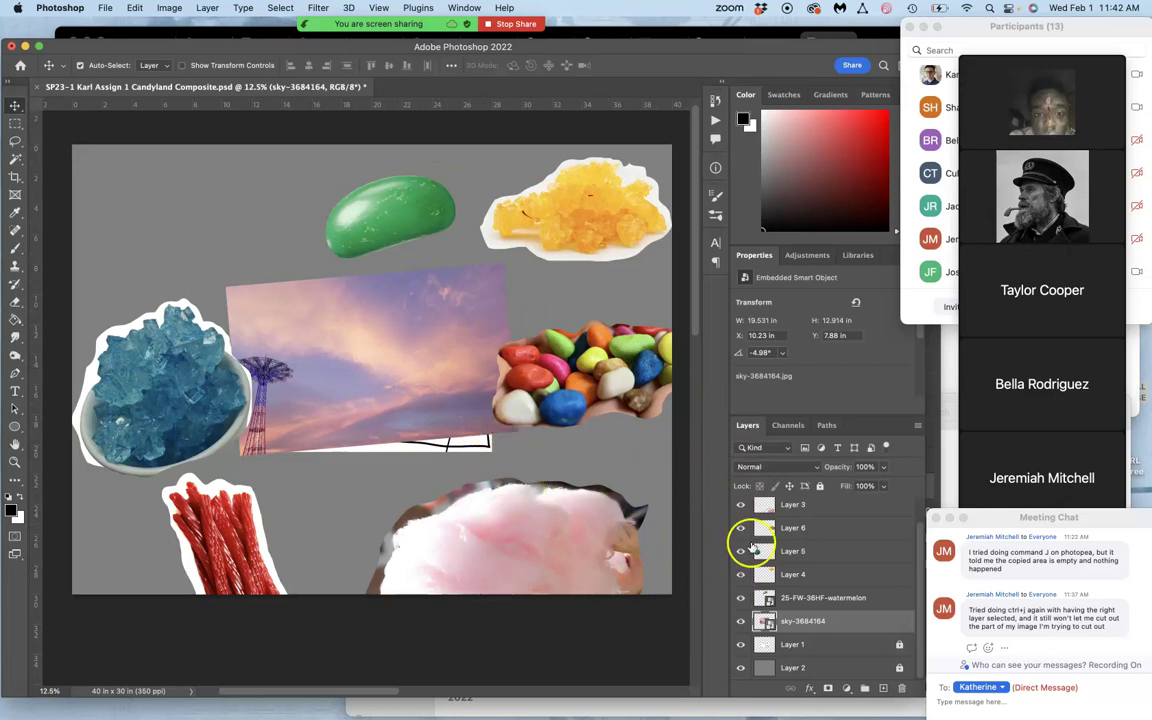
left_click(883, 468)
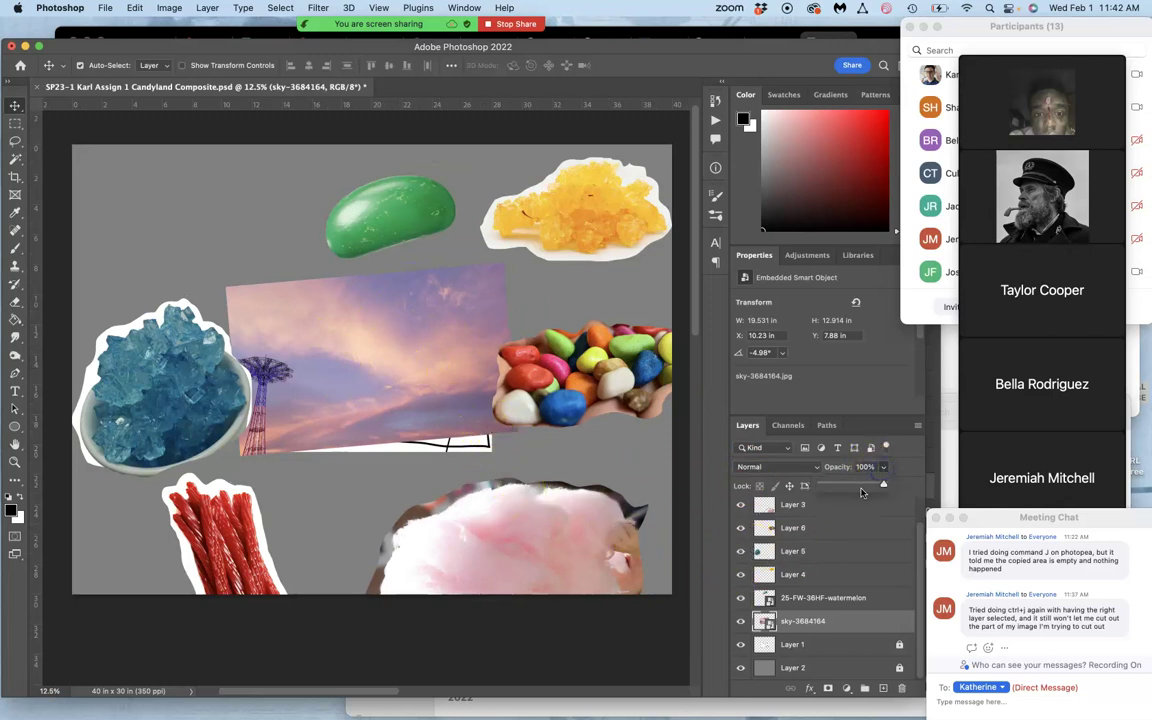
left_click(856, 487)
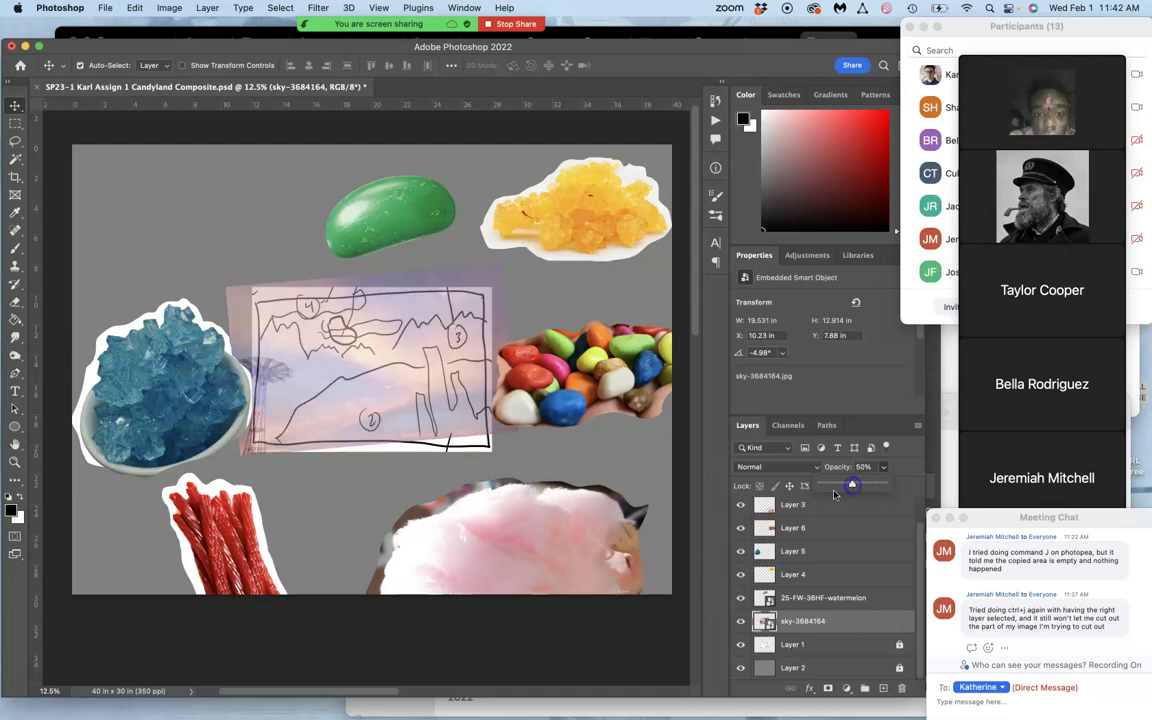
key("super+s")
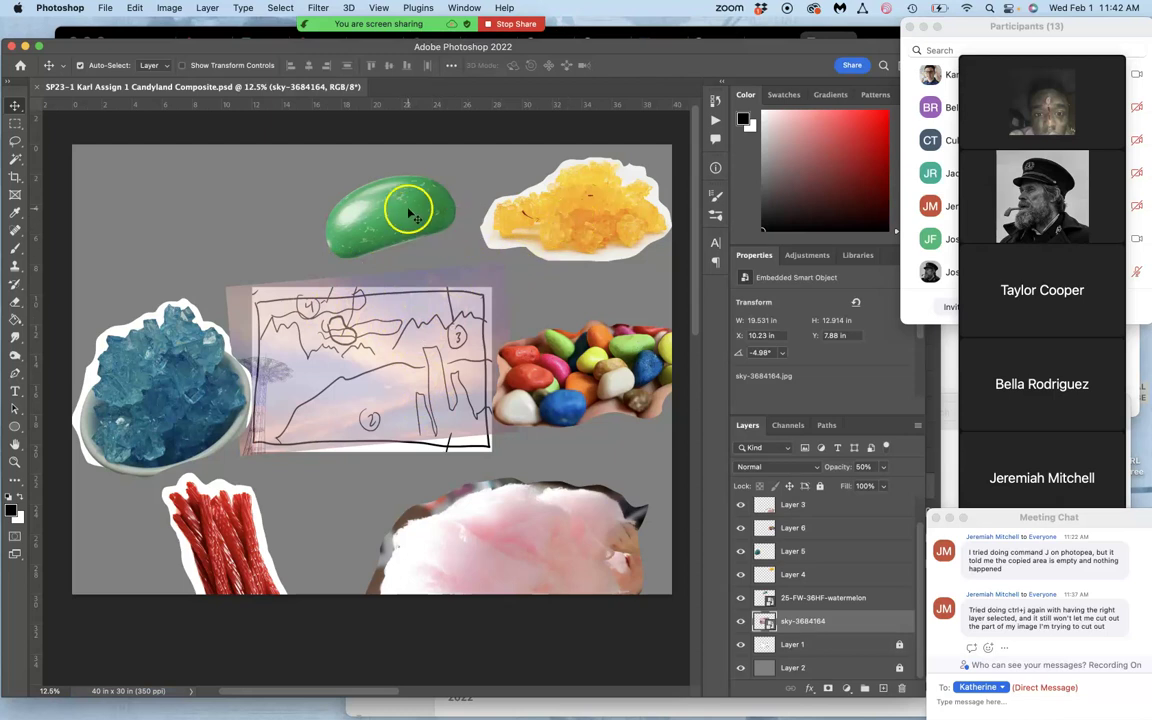
Step: Drag the green jellybean onto the sketch and scale it to about 46% × 55%
left_click_drag(401, 213, 396, 320)
key("super+t")
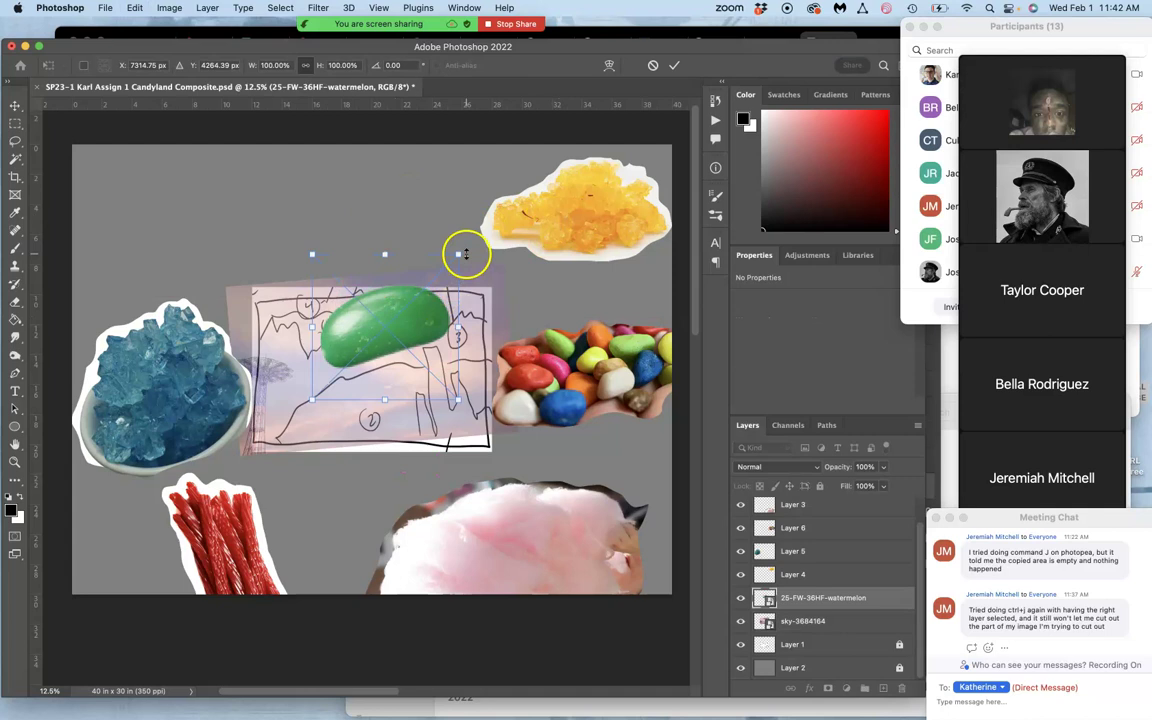
left_click_drag(461, 252, 373, 327)
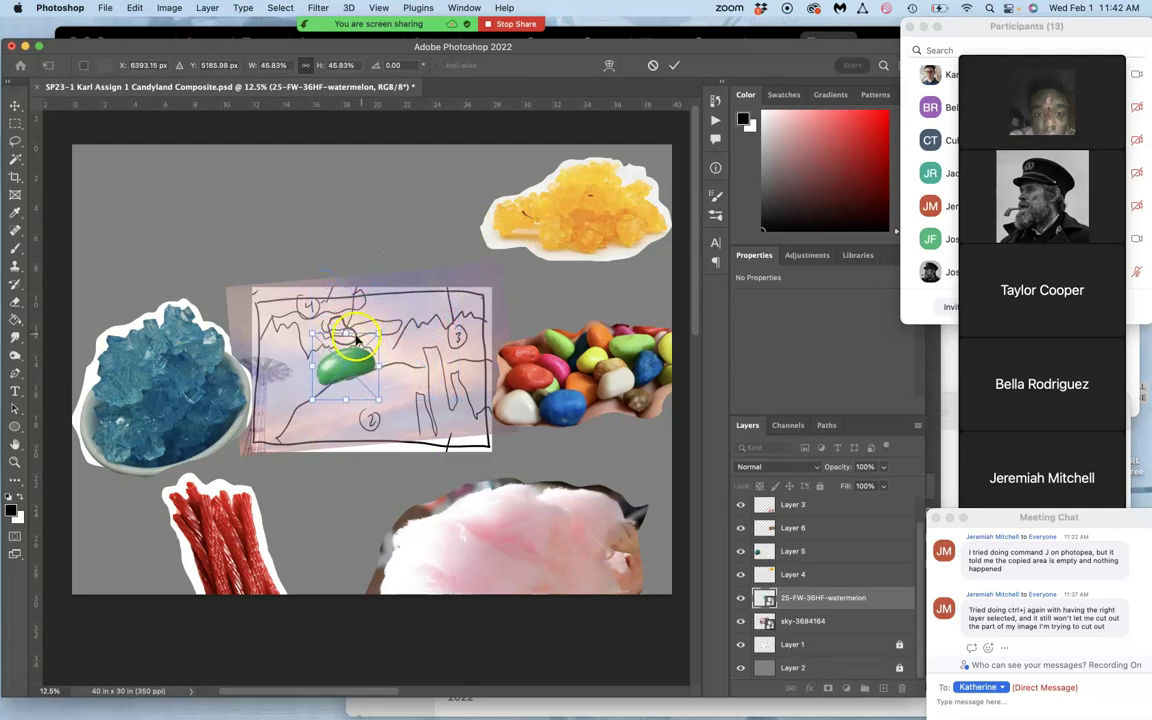
right_click(350, 364)
left_click(369, 404)
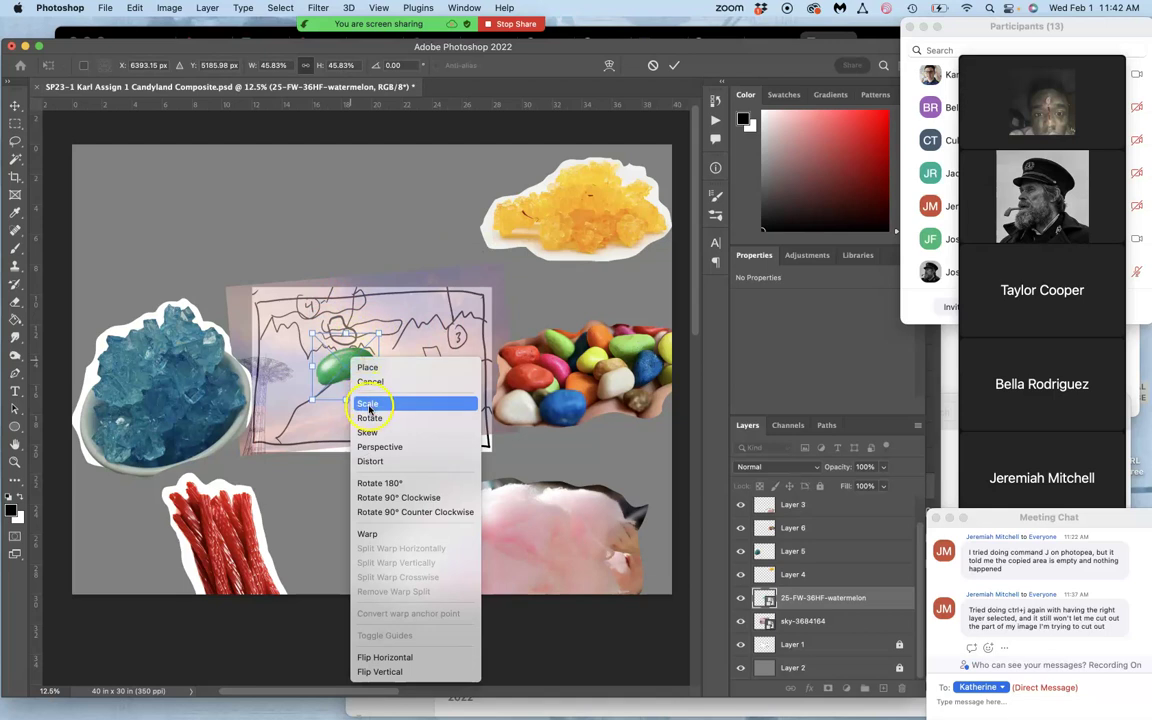
left_click(345, 336)
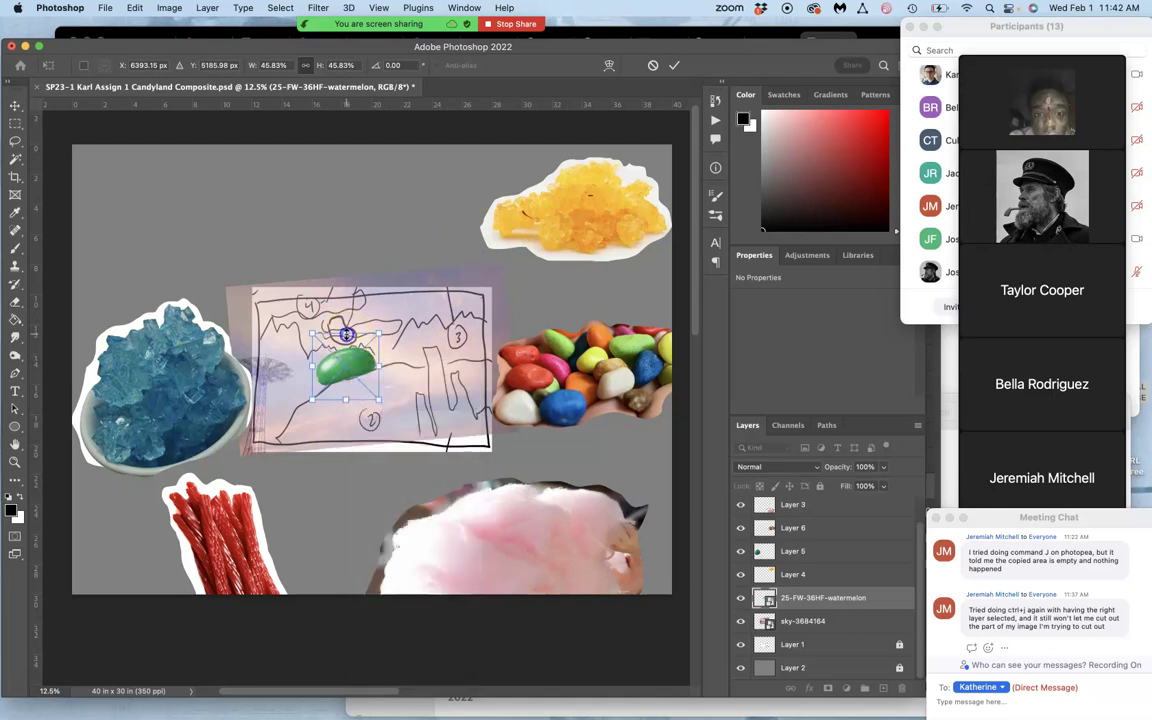
mouse_move(345, 335)
left_mouse_down()
mouse_move(336, 312)
mouse_move(338, 322)
left_mouse_up()
Step: Switch the jellybean's transform to Warp and bend its lower-left edge
right_click(343, 340)
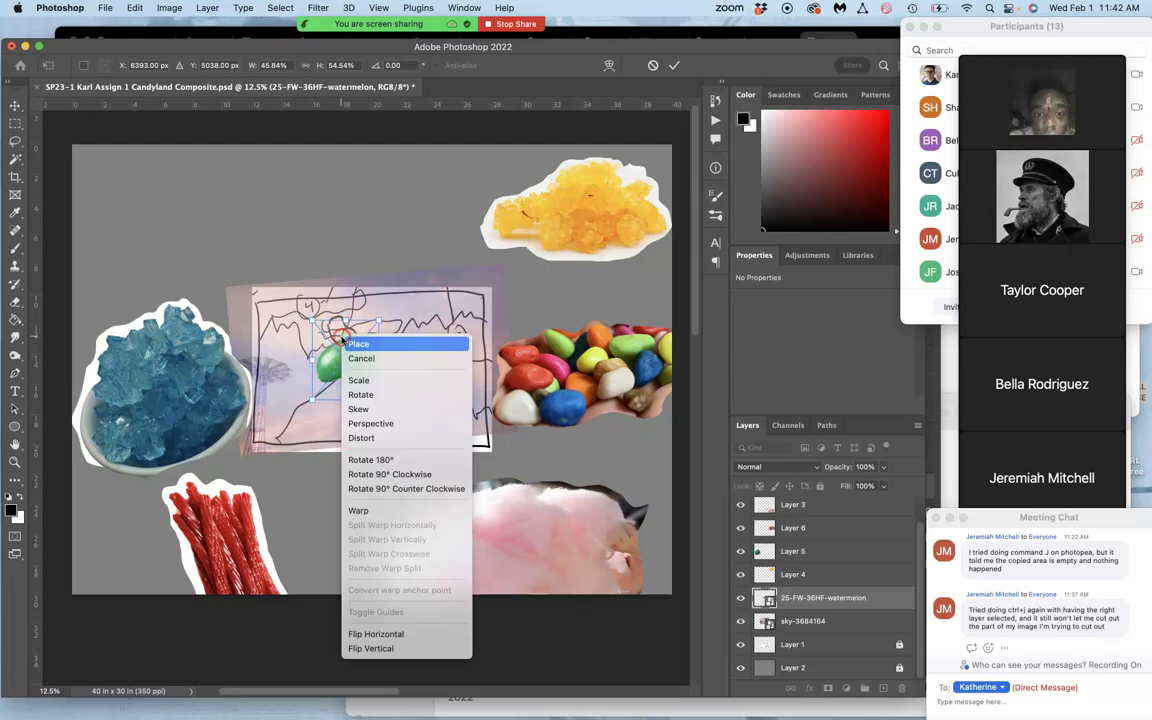
left_click(363, 425)
left_click(372, 510)
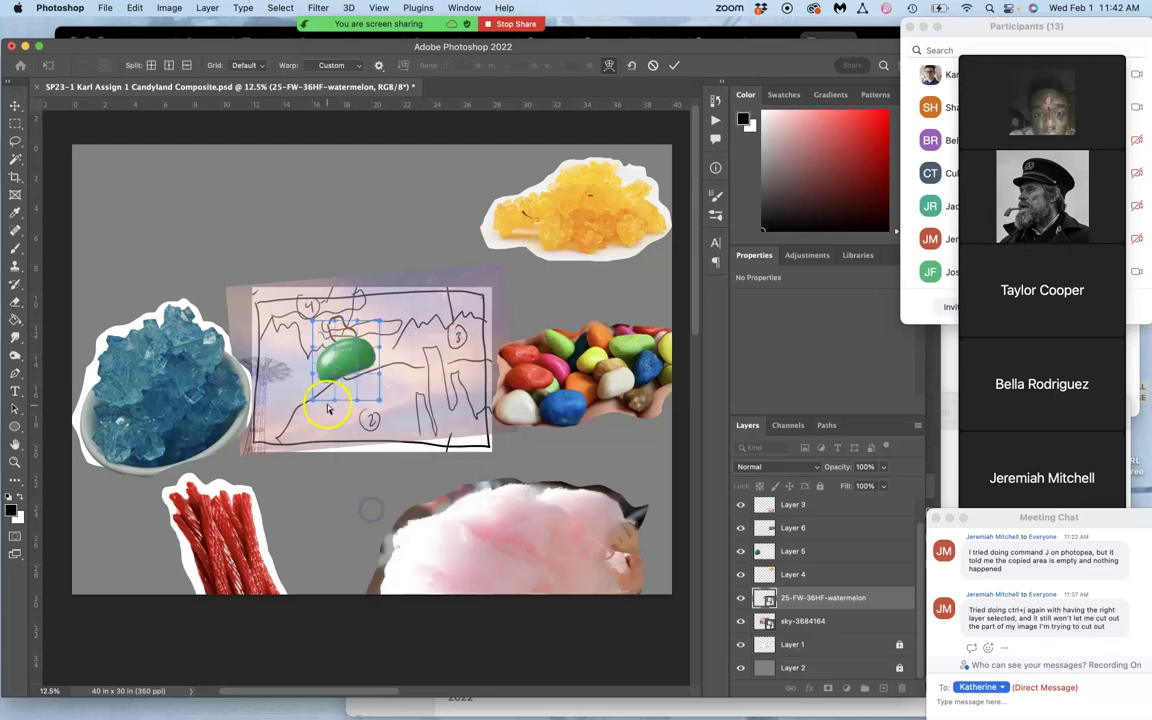
left_click_drag(316, 397, 320, 368)
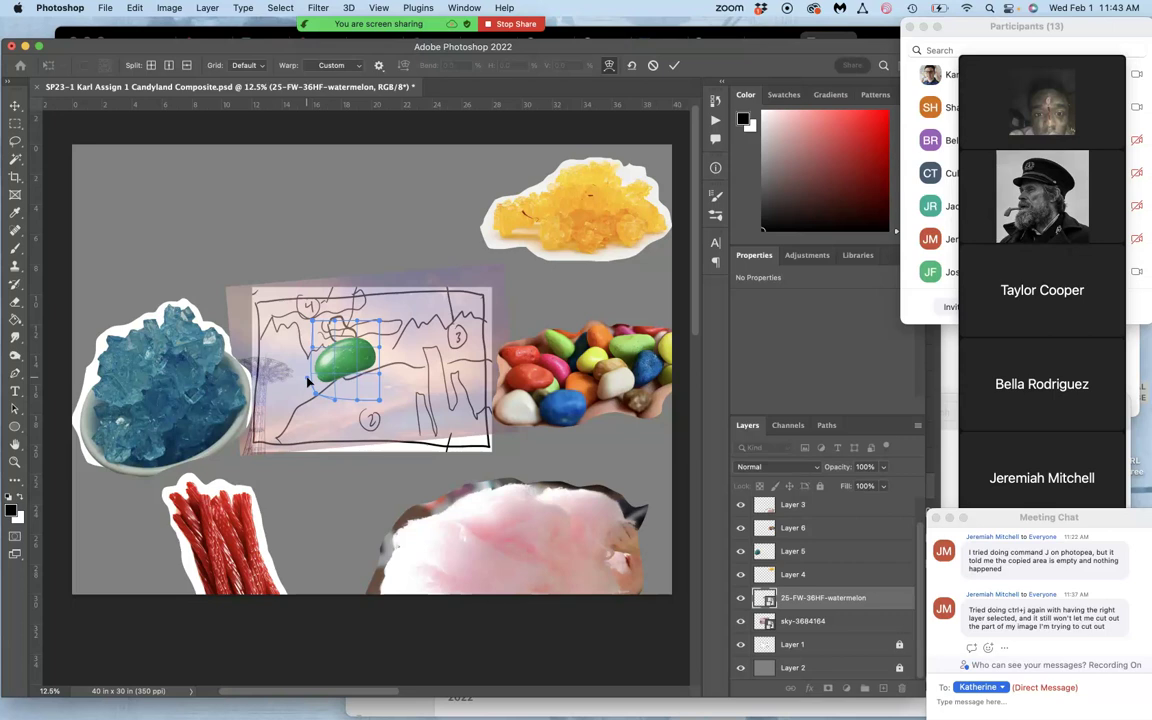
Step: Bend the jellybean's lower-left corner further in the warp mesh
scroll(309, 381, "up", 5)
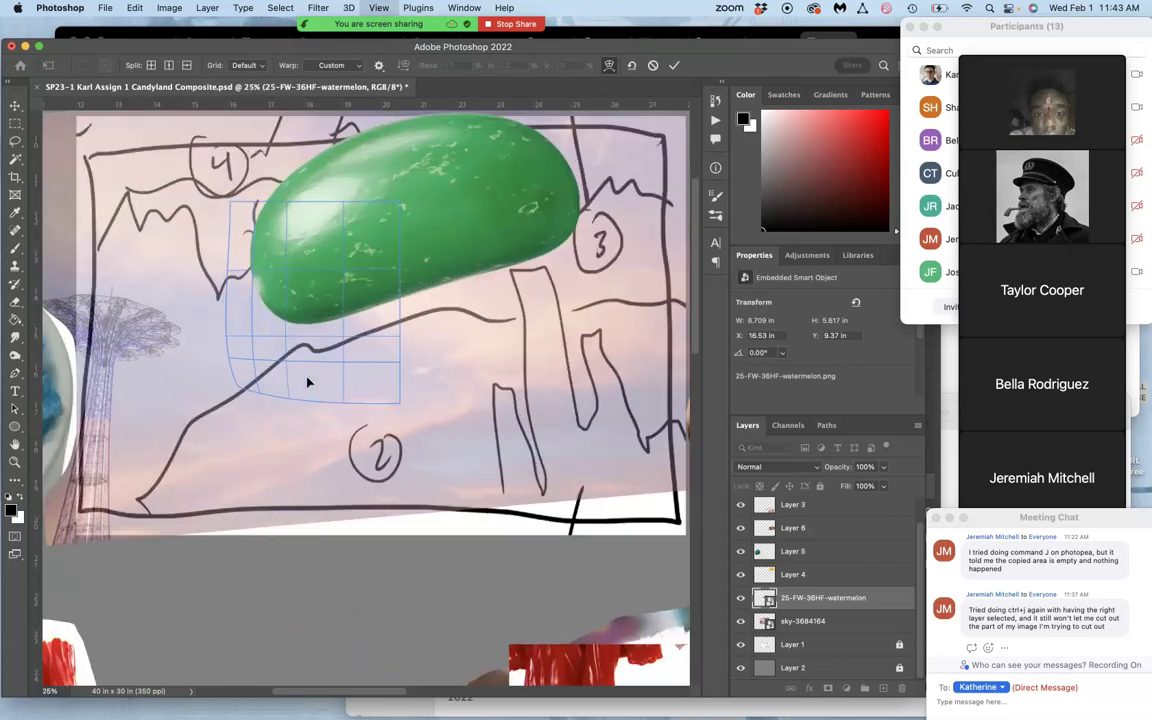
scroll(309, 380, "down", 3)
left_click_drag(314, 347, 320, 355)
scroll(320, 355, "up", 3)
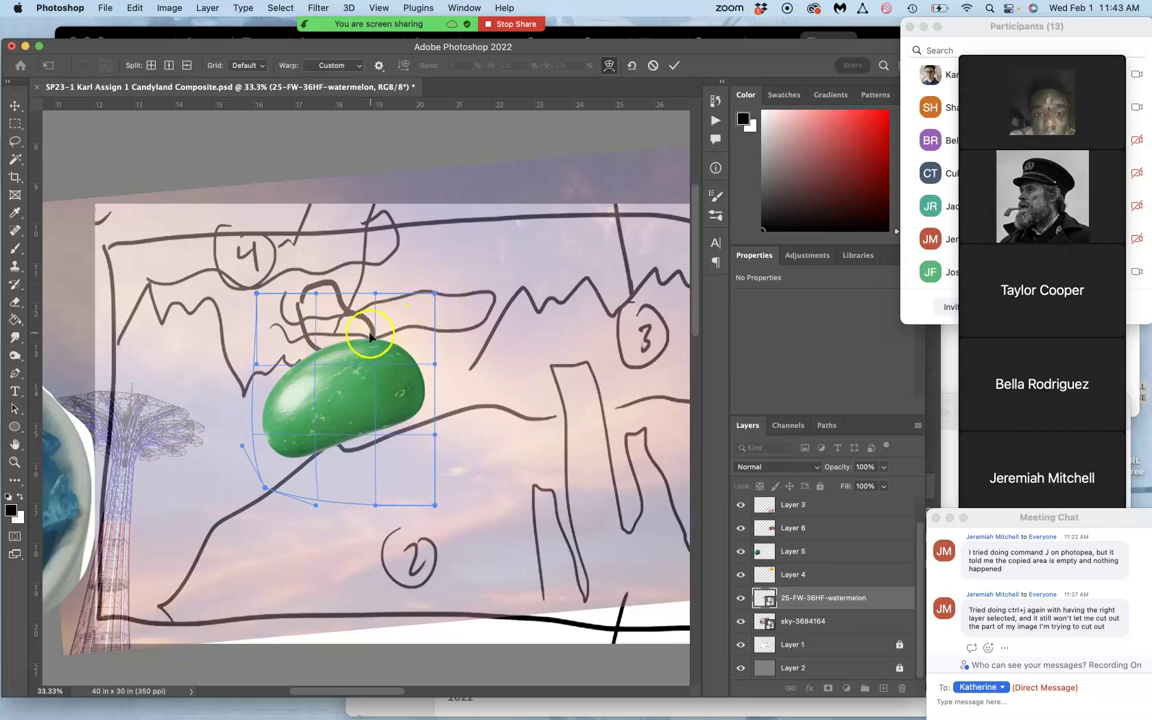
Step: Rotate the jellybean to -110.90°, move it up near area 4, and commit
right_click(368, 340)
left_click(441, 300)
left_click_drag(405, 250, 224, 330)
left_click_drag(312, 361, 321, 294)
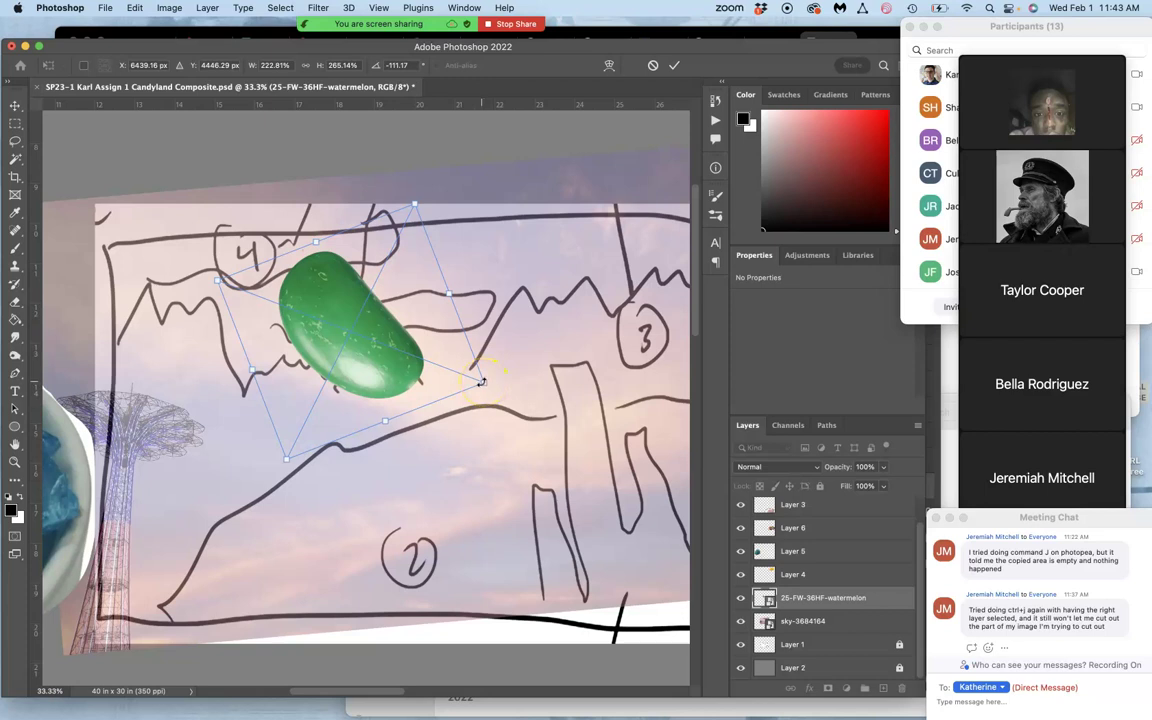
left_click_drag(481, 381, 470, 378)
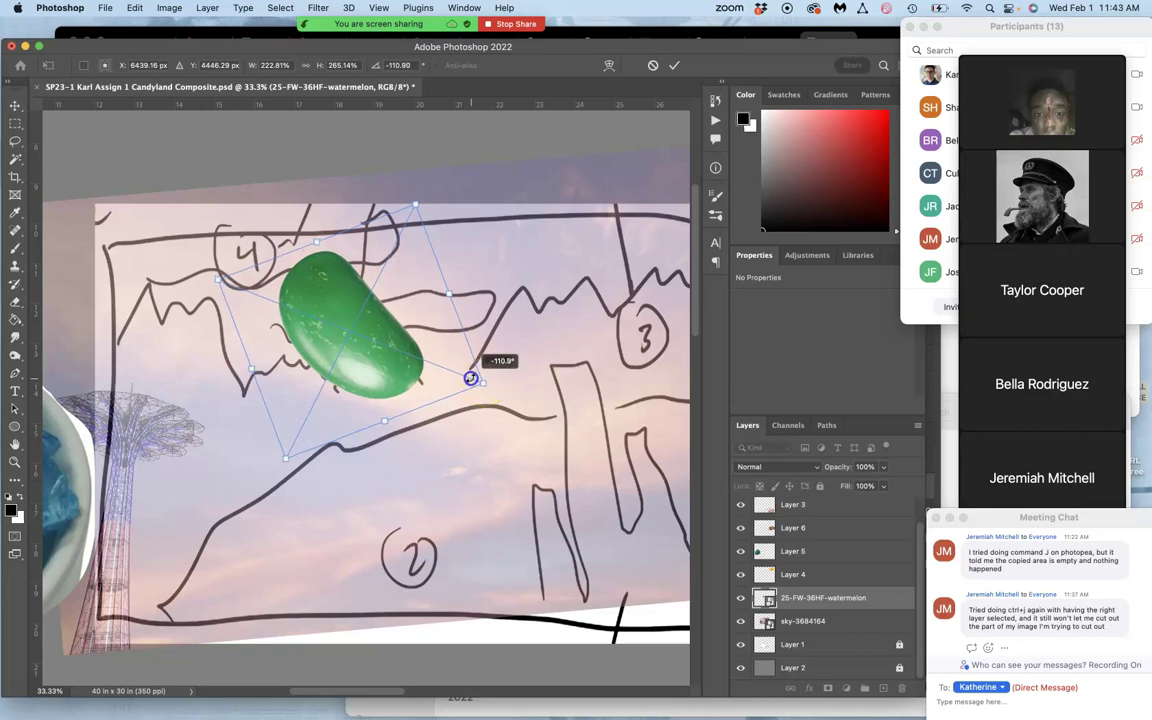
double_click(418, 342)
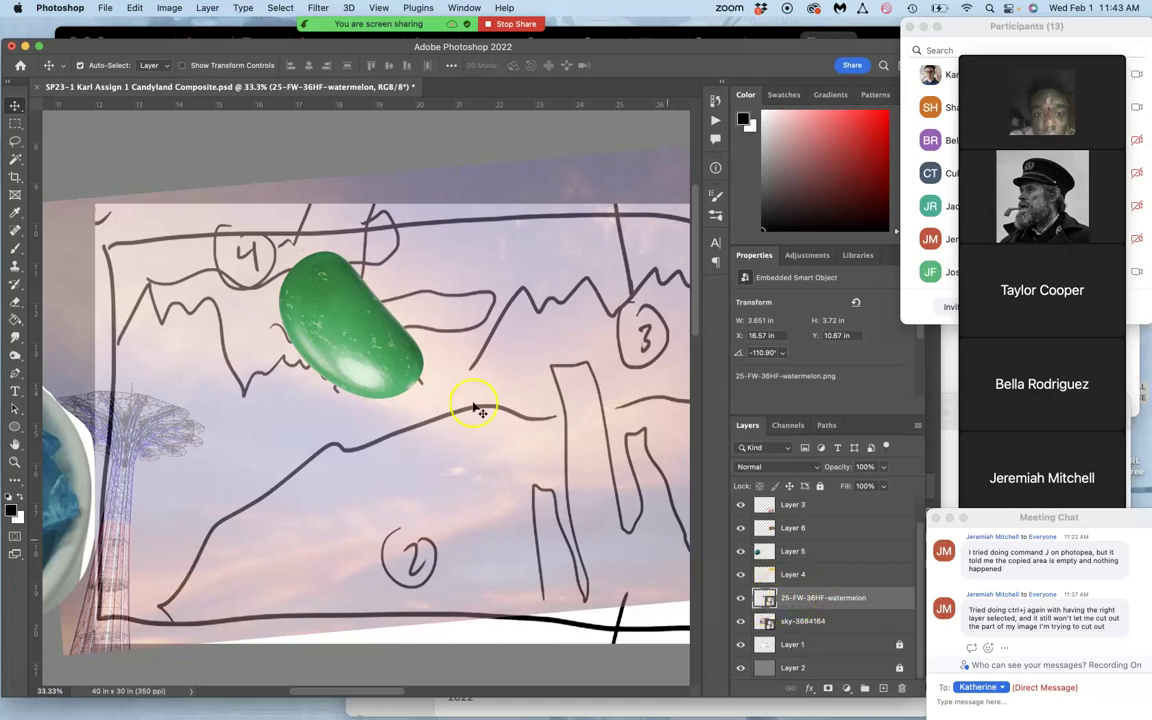
Step: Rasterize the jellybean layer and shrink it to about 60%
right_click(800, 660)
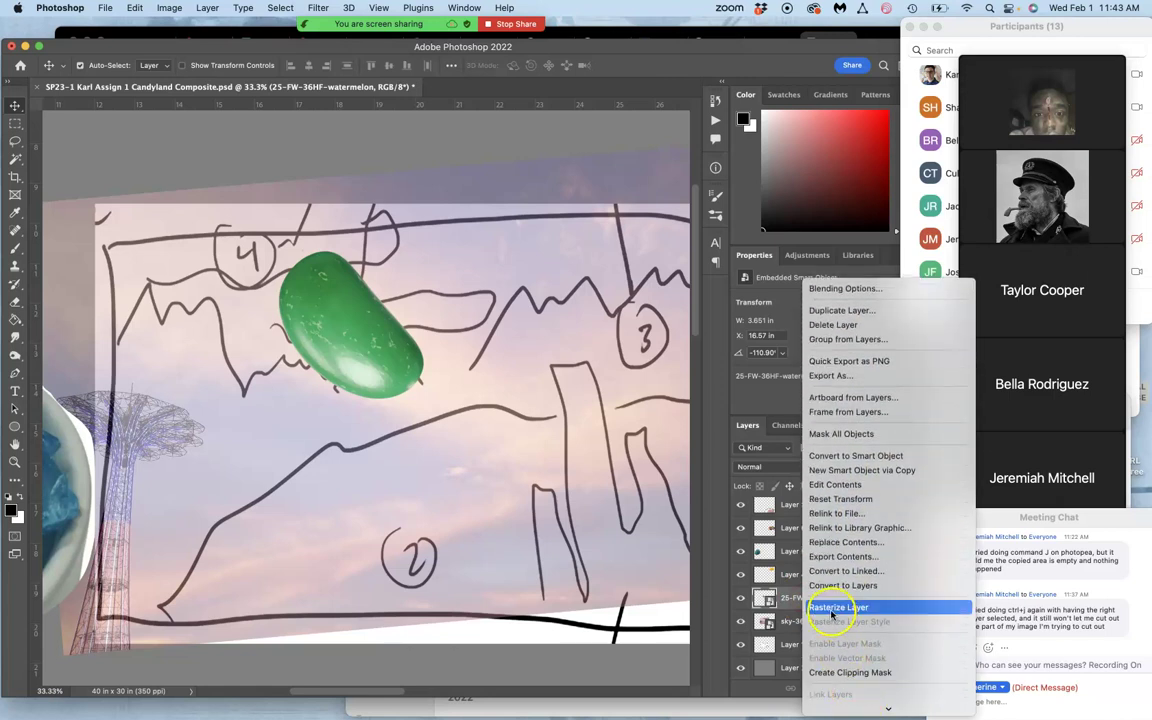
left_click(831, 609)
mouse_move(380, 347)
left_mouse_down()
mouse_move(398, 344)
mouse_move(375, 347)
mouse_move(373, 336)
left_mouse_up()
key("super+t")
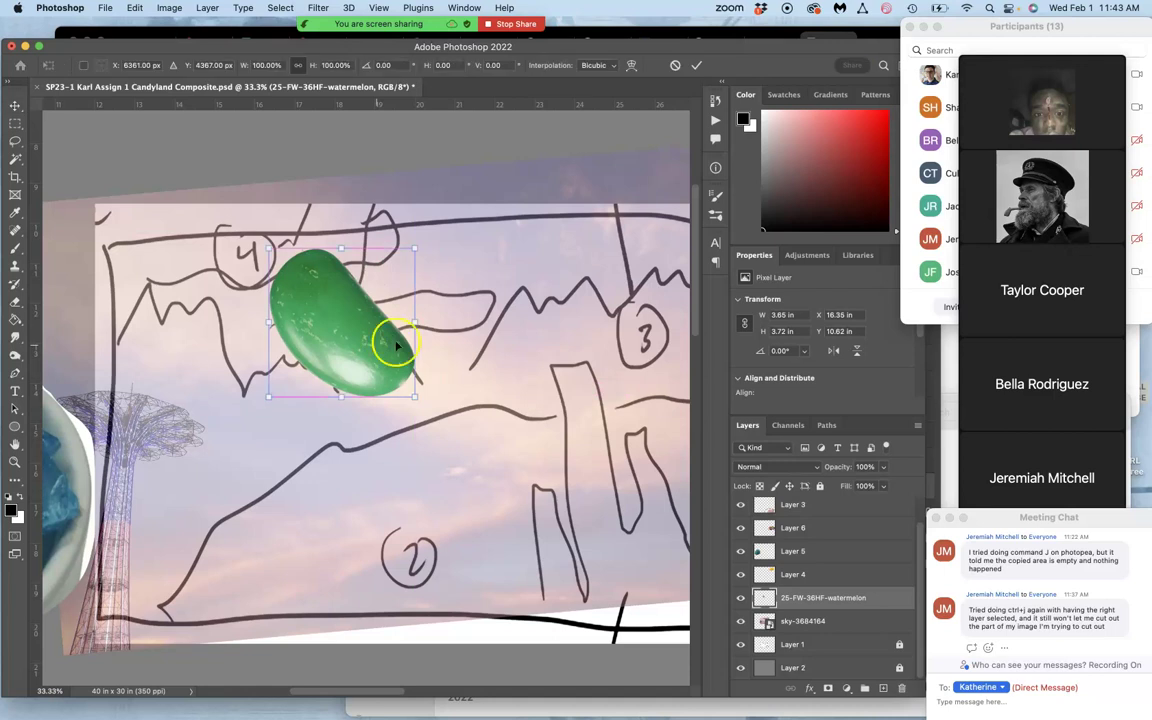
left_click_drag(413, 398, 345, 337)
key("Return")
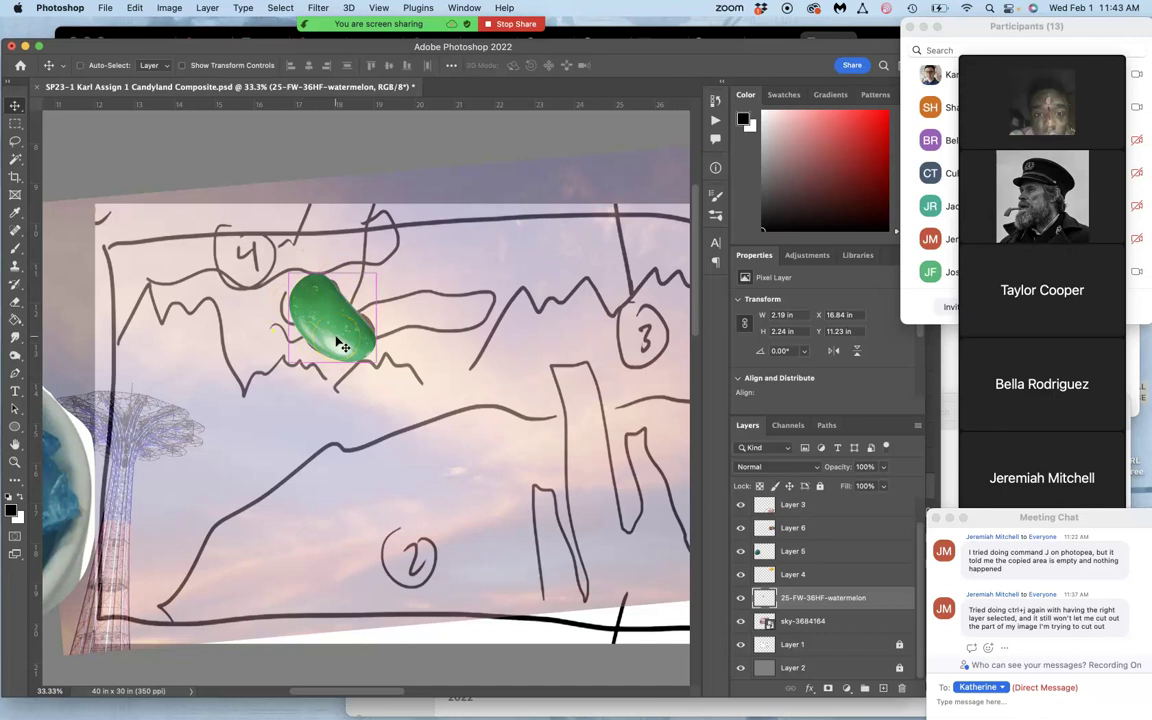
Step: Enlarge the jellybean to 6.16 × 5.68 in over the upper middle of the sketch
key("super+t")
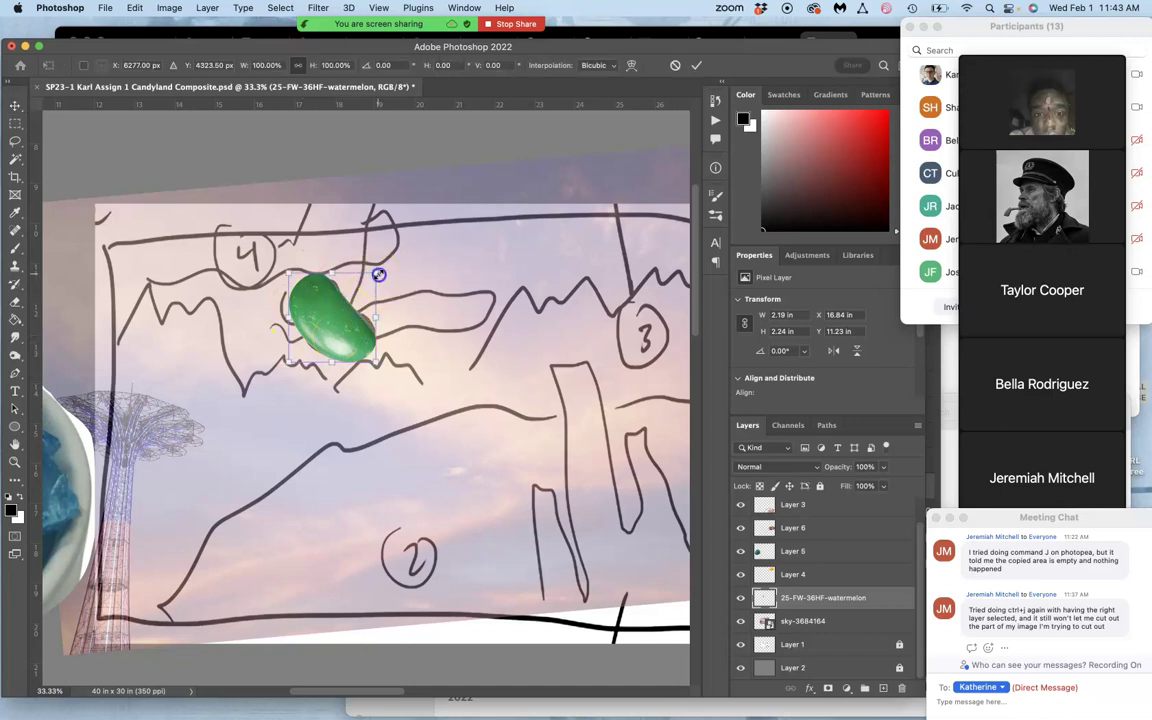
left_click_drag(378, 274, 537, 134)
left_click_drag(450, 257, 406, 329)
key("Return")
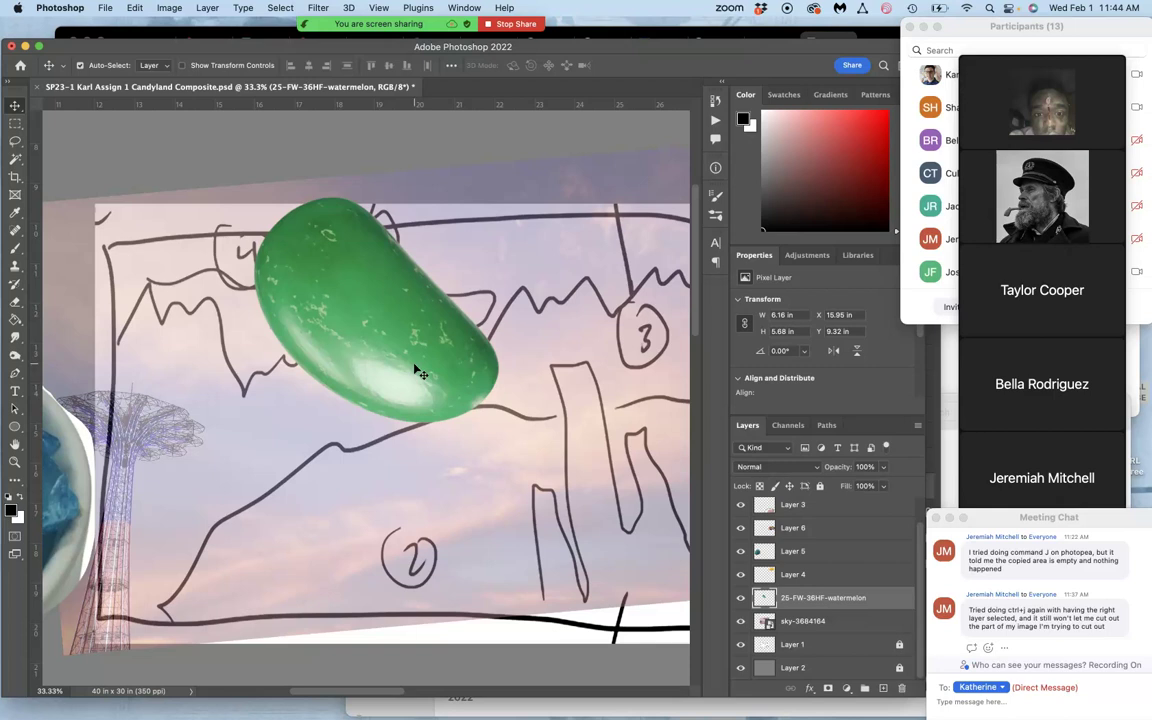
key("super+t")
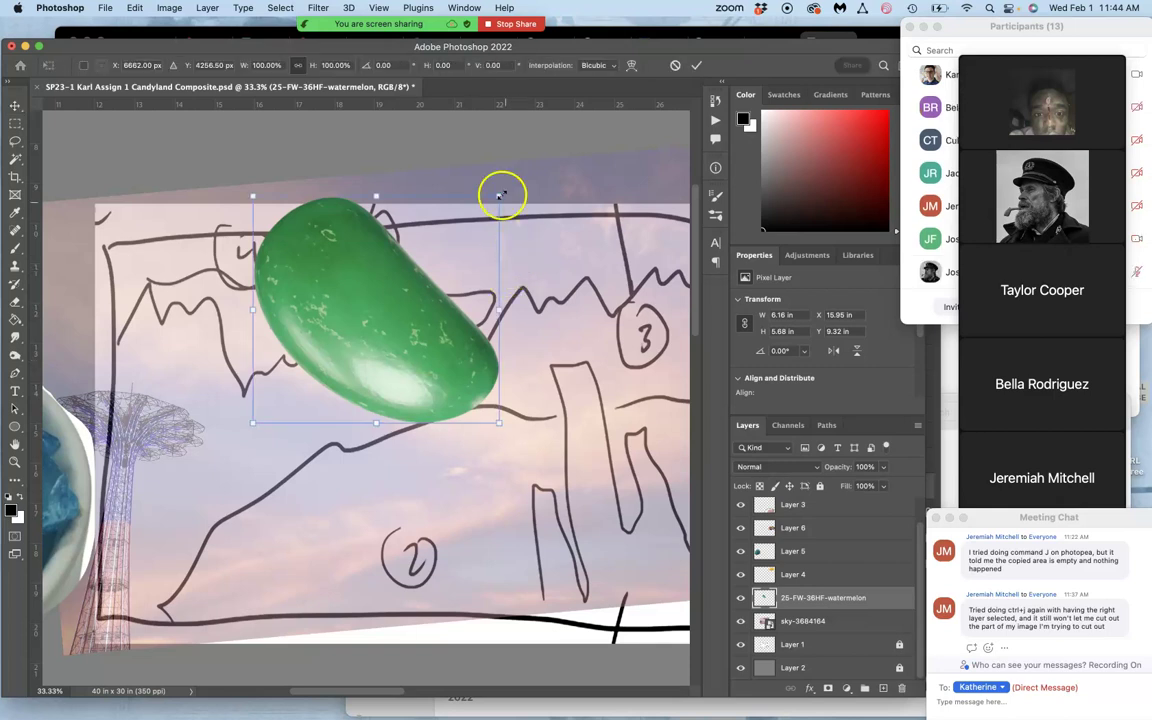
Step: Shrink the jellybean to about 31% and warp its top-left edge outward
left_click_drag(499, 196, 331, 342)
right_click(290, 368)
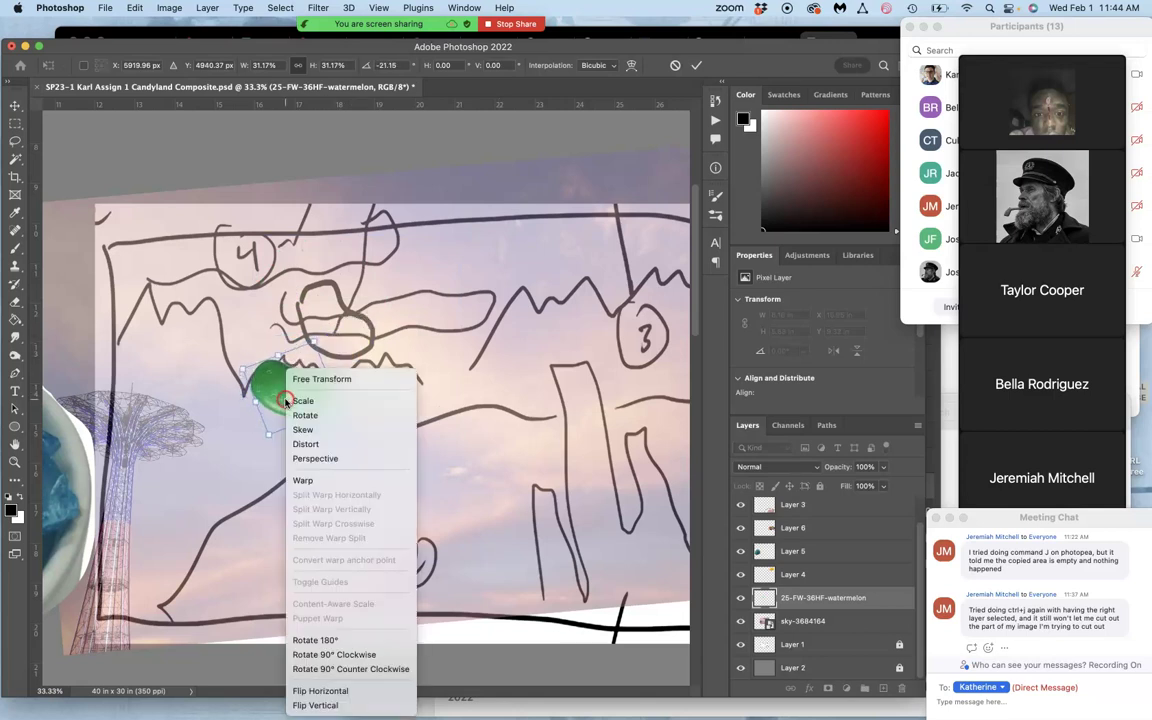
left_click(305, 479)
left_click_drag(263, 372, 277, 358)
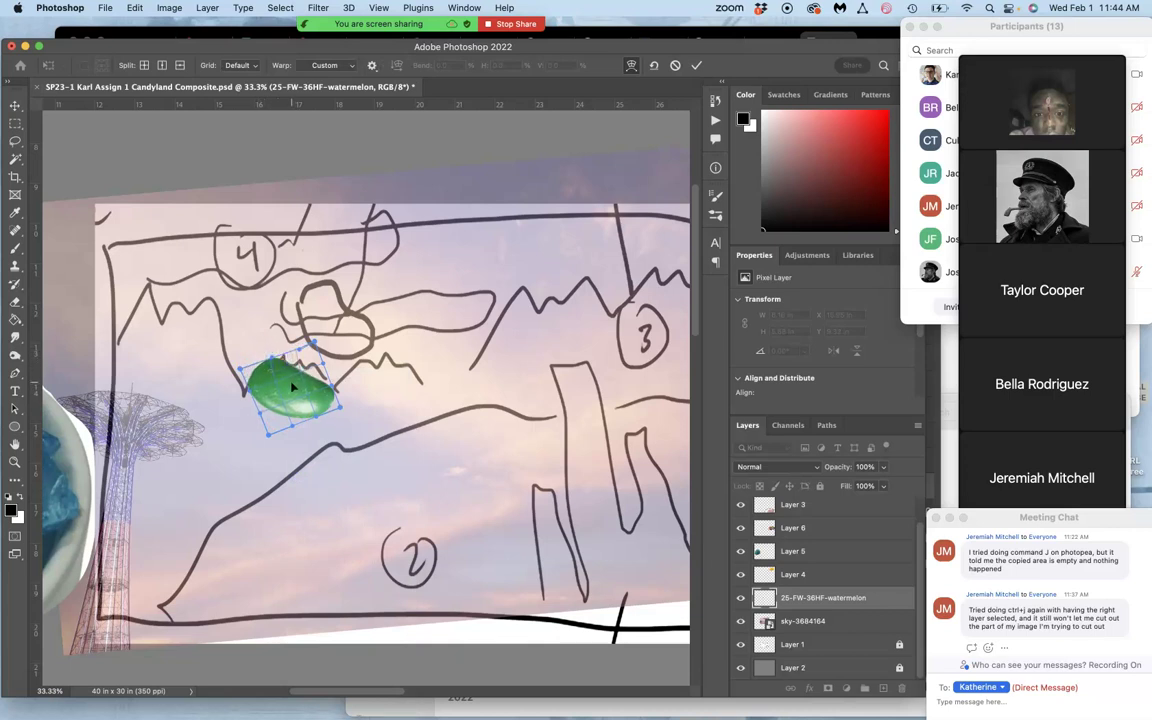
Step: Enlarge the bean, then undo back to the large 8.709 × 5.617 in horizontal version
right_click(305, 369)
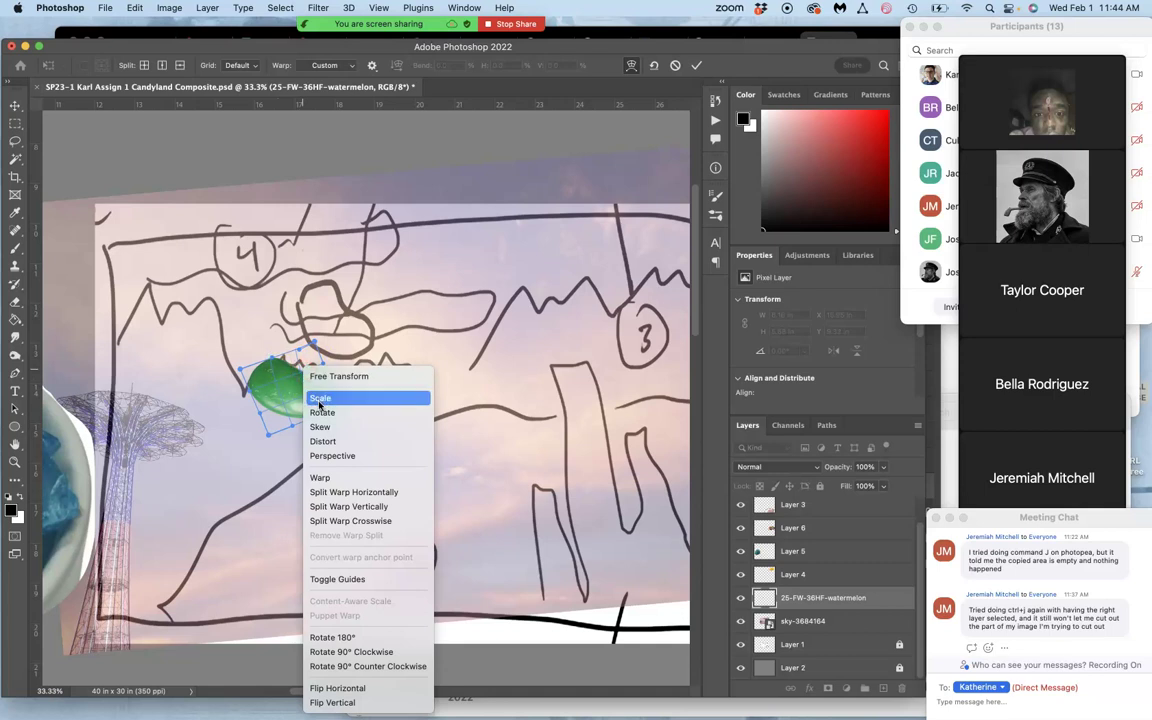
left_click(320, 399)
left_click_drag(314, 341, 393, 233)
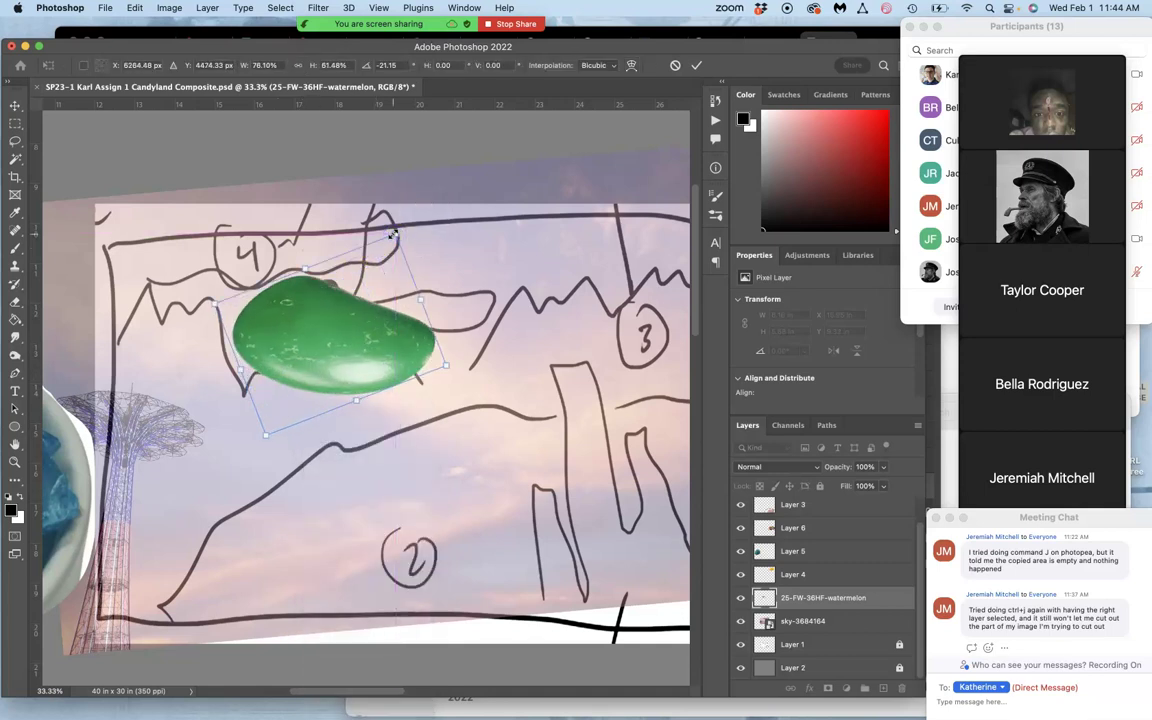
key("Return")
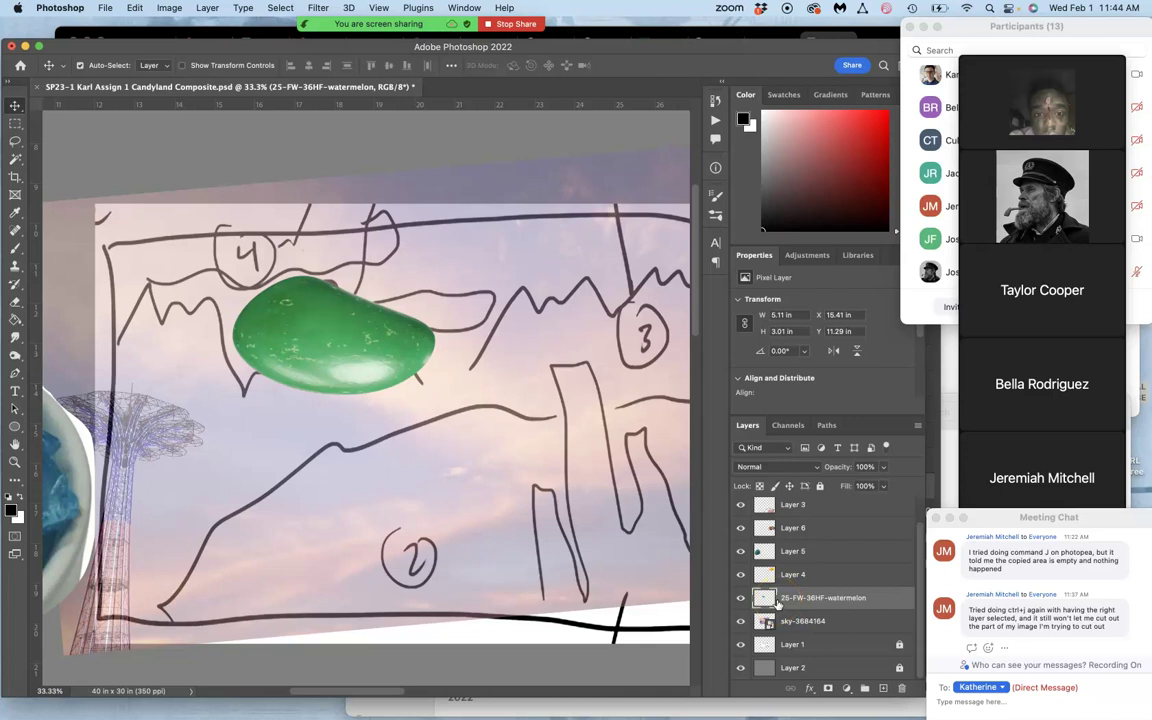
key("super+z")
key("super+z")
key("super+z")
key("super+z")
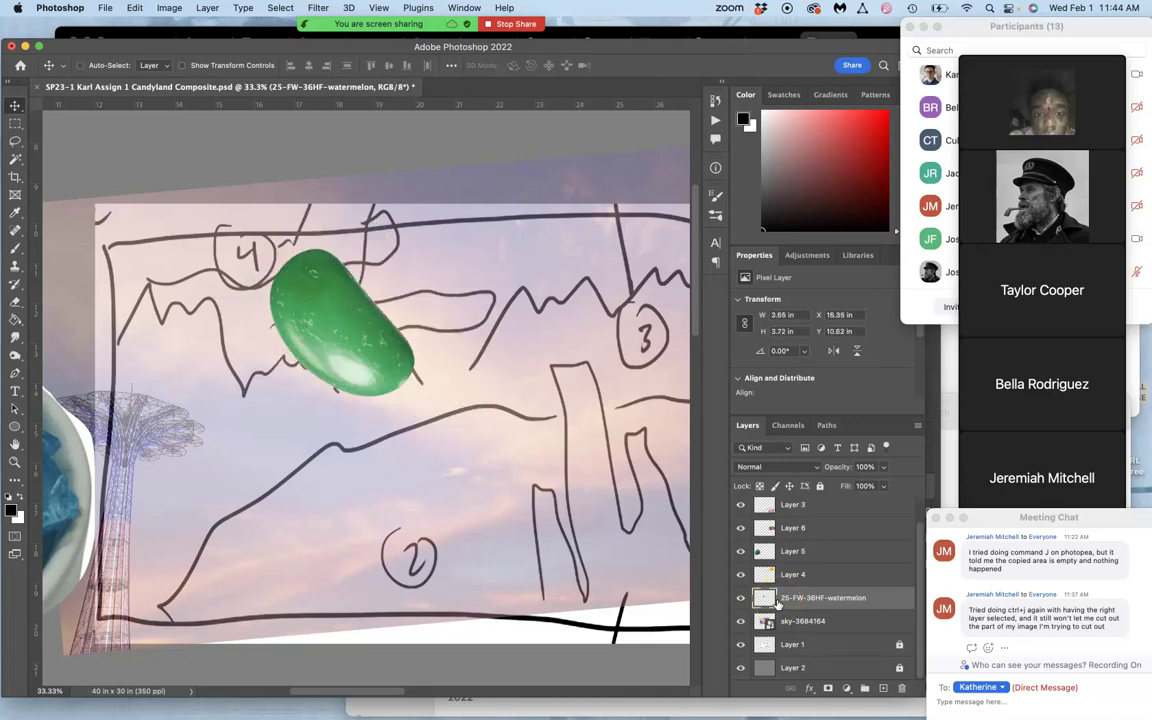
key("super+z")
left_click_drag(779, 600, 740, 504)
Step: Redo the free transform to restore the bean's shrink and rotation, and move it up
left_click(136, 8)
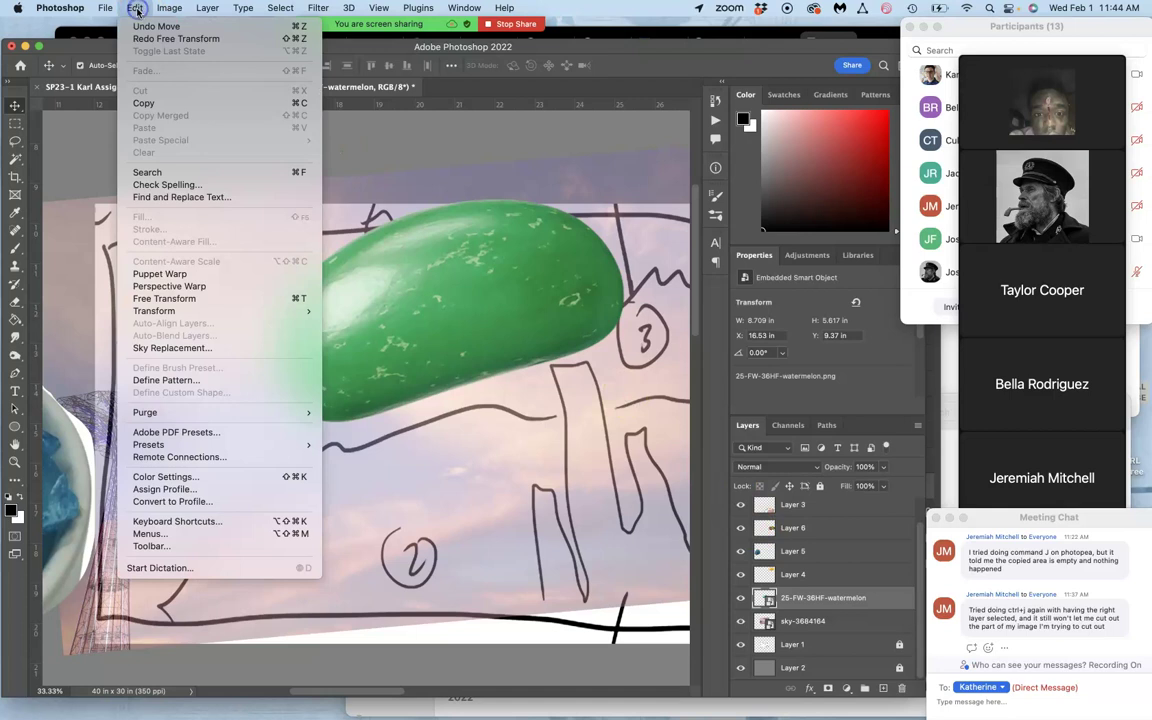
left_click(150, 38)
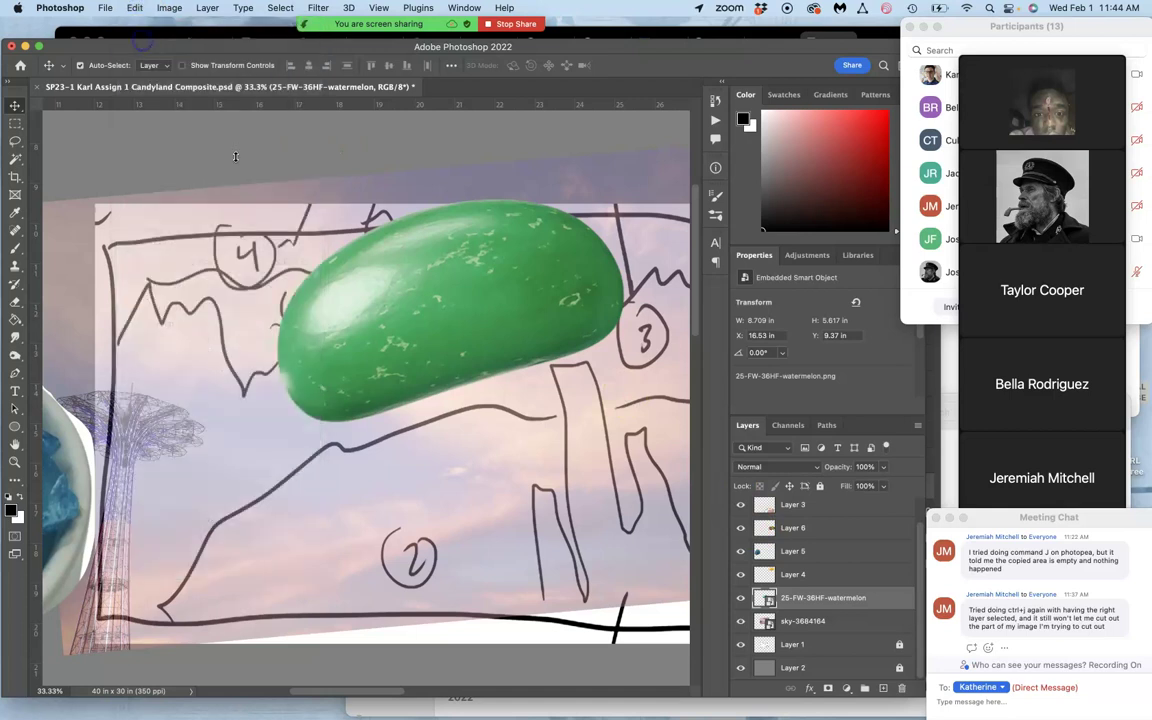
key("shift+super+z")
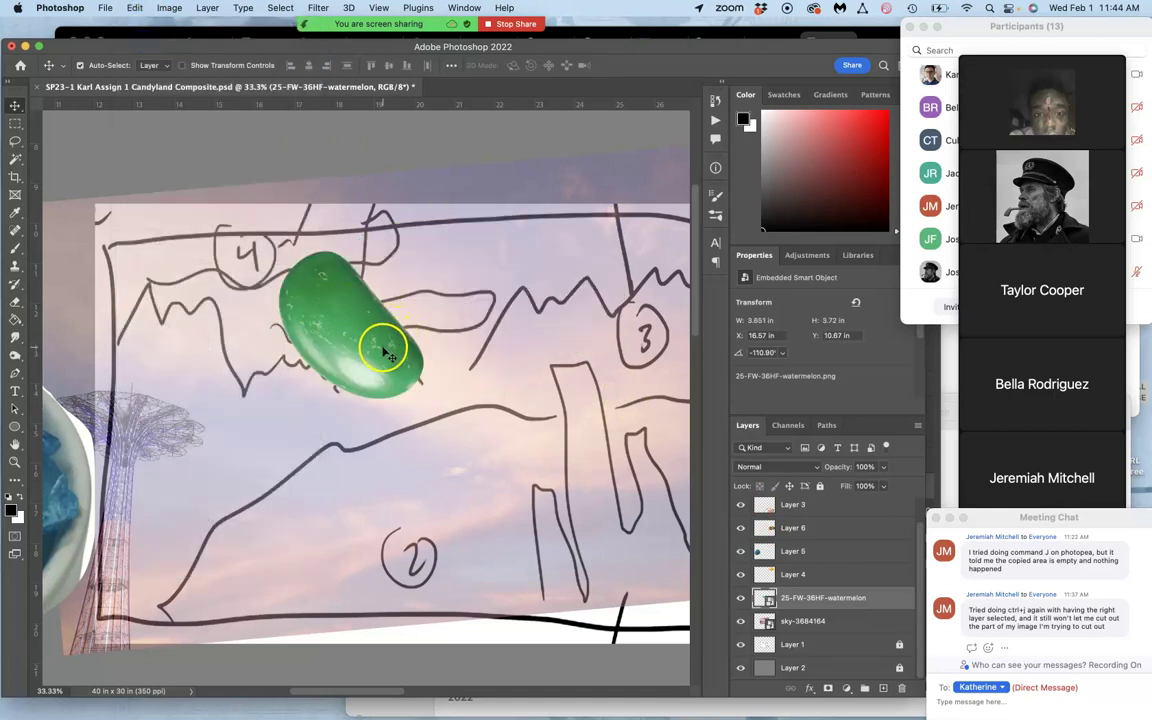
mouse_move(385, 350)
left_mouse_down()
mouse_move(378, 338)
mouse_move(414, 303)
mouse_move(378, 328)
left_mouse_up()
Step: Warp the bean into a rounded 3.197 × 2.883 in candy and place it beside area 4
key("super+t")
right_click(378, 328)
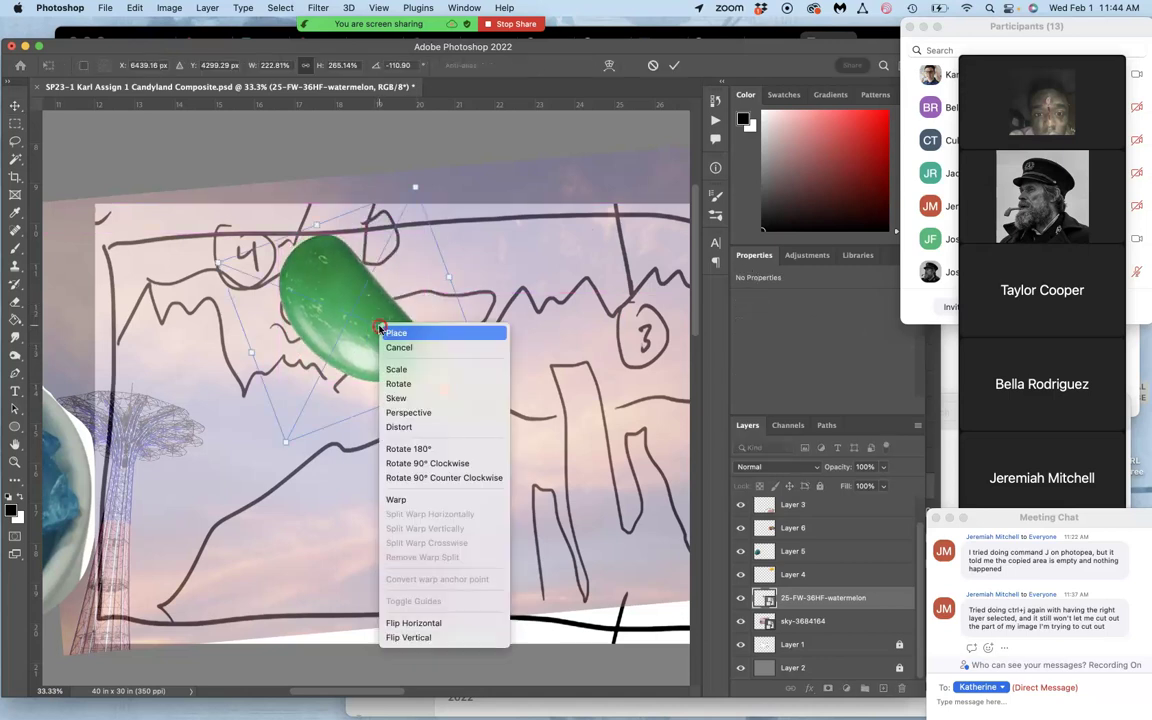
left_click(398, 499)
mouse_move(455, 350)
left_mouse_down()
mouse_move(442, 319)
mouse_move(447, 329)
left_mouse_up()
left_click_drag(409, 285, 409, 285)
mouse_move(342, 228)
left_mouse_down()
mouse_move(308, 190)
mouse_move(338, 239)
left_mouse_up()
left_click_drag(355, 377, 342, 361)
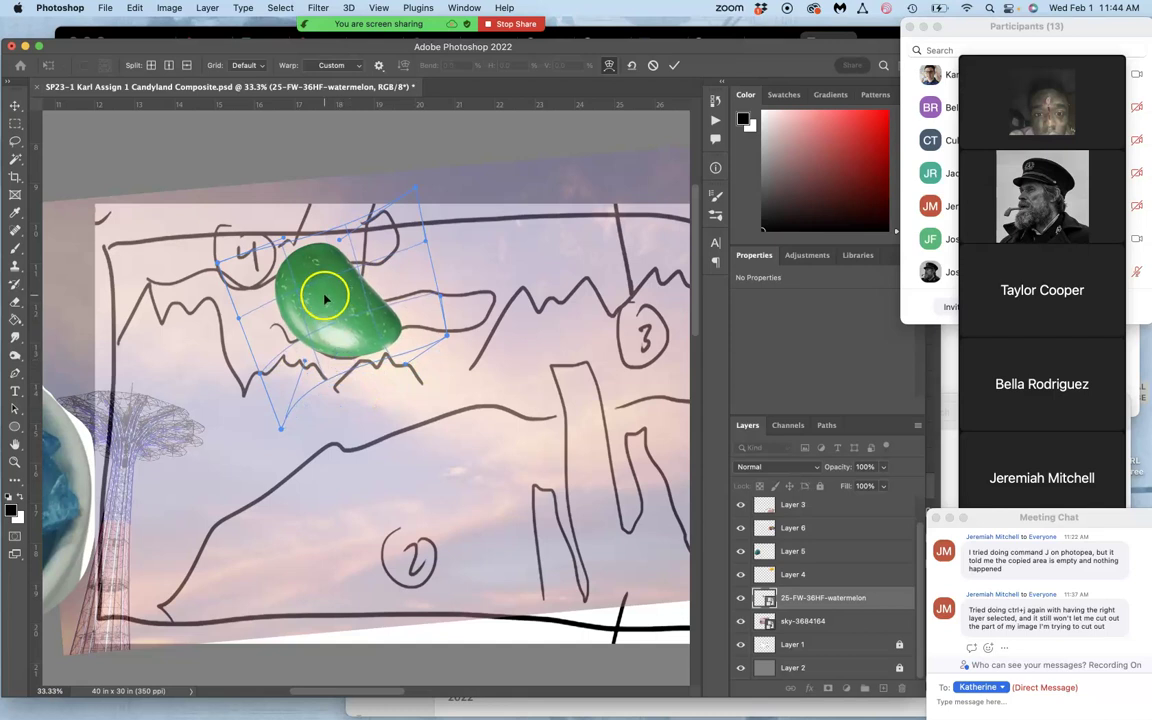
key("super+z")
left_click_drag(325, 301, 326, 297)
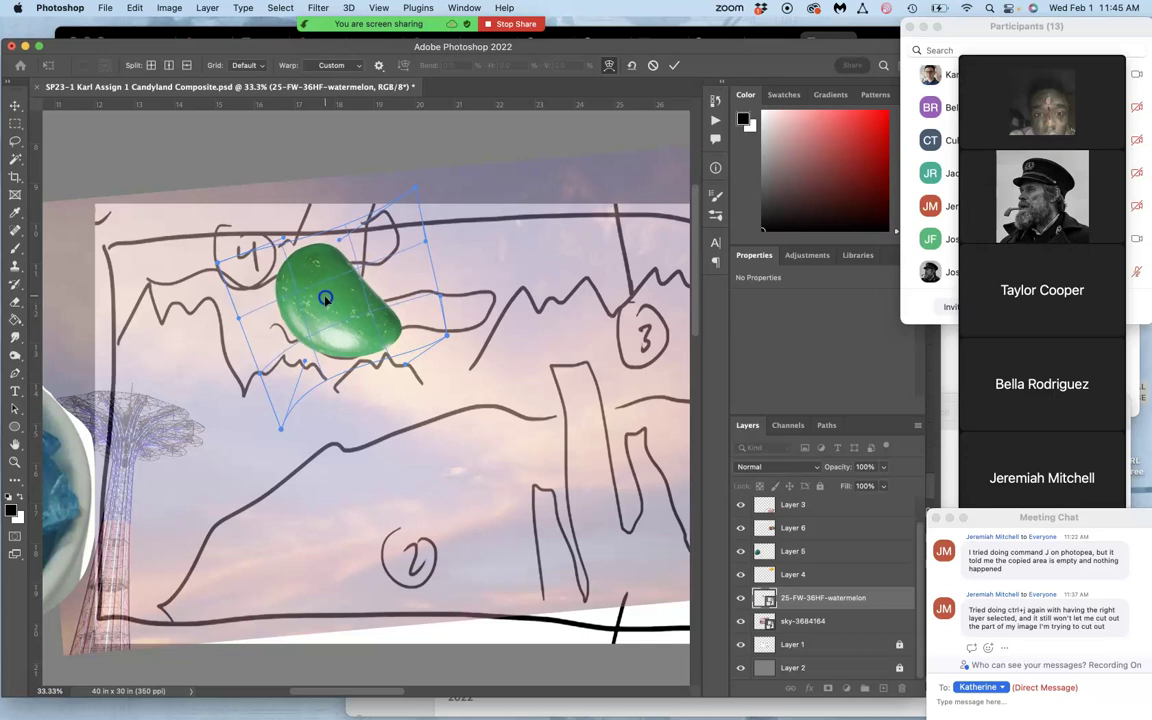
key("Return")
left_click(356, 300)
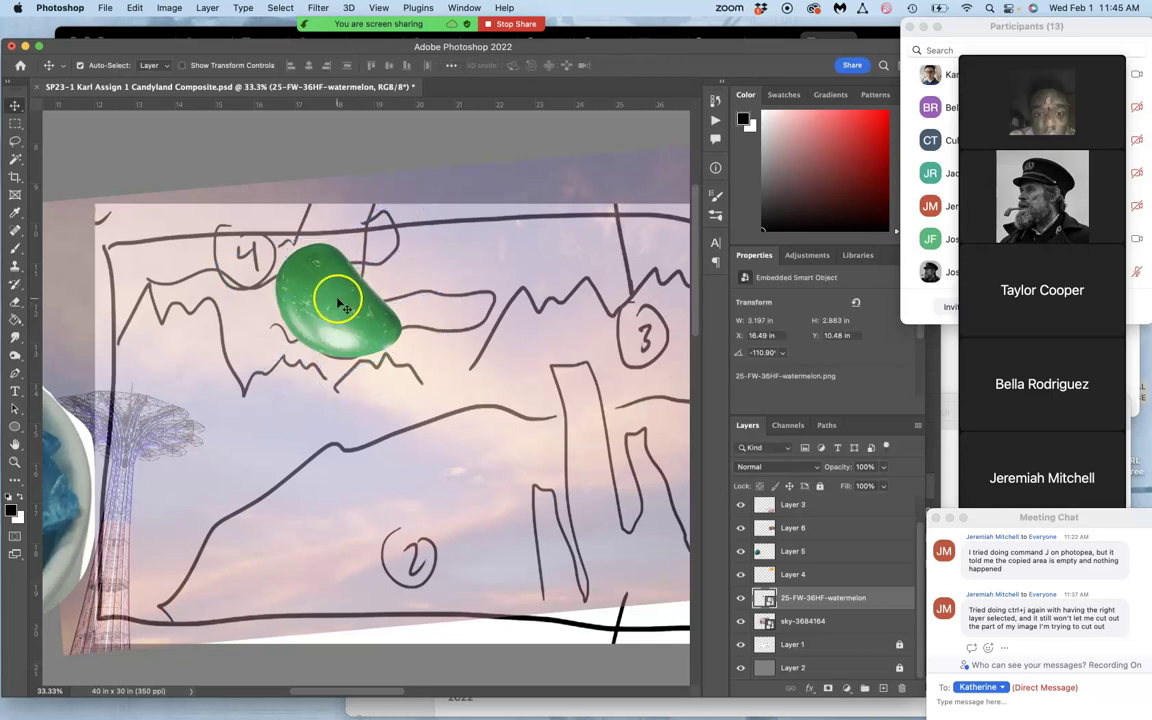
mouse_move(336, 309)
left_mouse_down()
mouse_move(360, 294)
mouse_move(329, 308)
mouse_move(338, 314)
left_mouse_up()
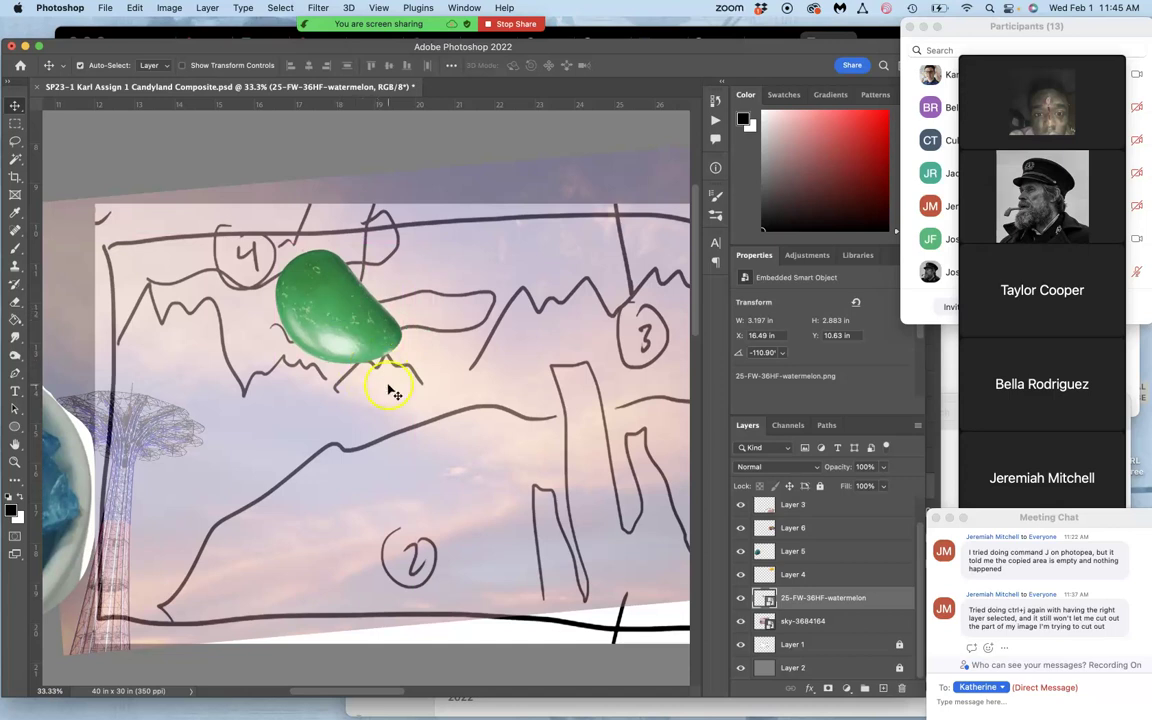
Step: Set the green jelly bean layer to about 85% opacity
key("super+minus")
key("super+minus")
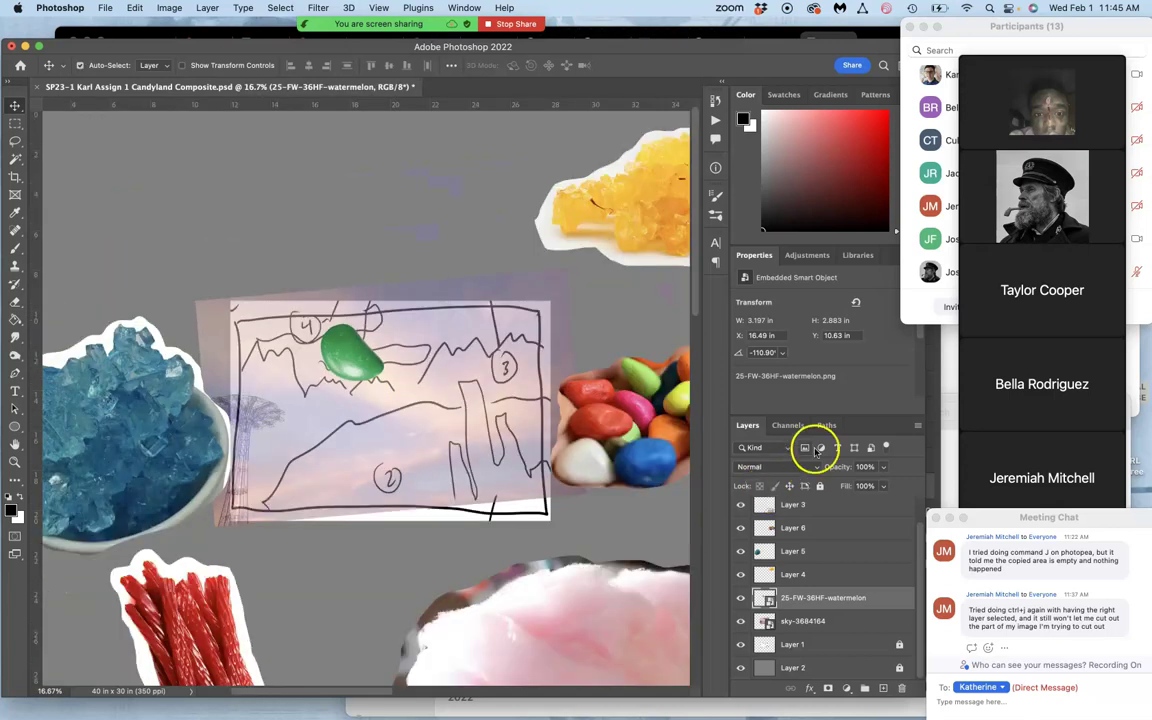
left_click(884, 467)
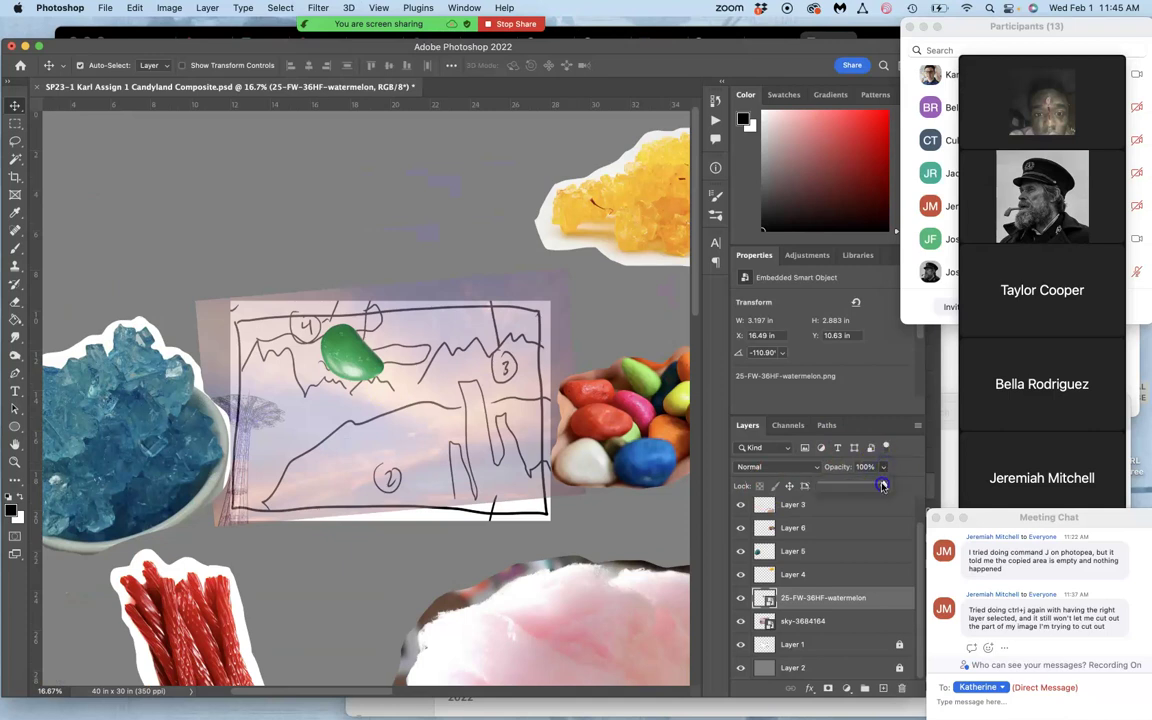
left_click_drag(864, 486, 871, 485)
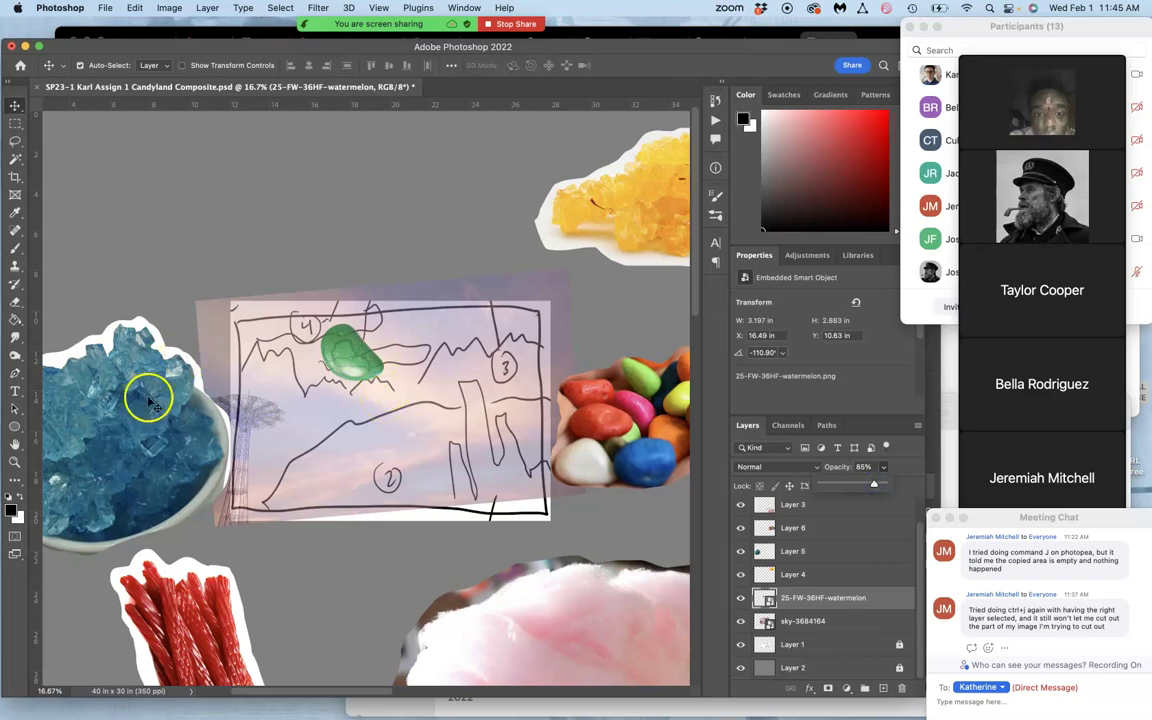
Step: Move the blue and yellow rock candy onto the sketch centre and nudge the jelly bean down-left
mouse_move(151, 398)
left_mouse_down()
mouse_move(318, 416)
mouse_move(300, 432)
mouse_move(291, 413)
left_mouse_up()
mouse_move(590, 218)
left_mouse_down()
mouse_move(527, 365)
mouse_move(459, 421)
mouse_move(440, 420)
mouse_move(448, 407)
left_mouse_up()
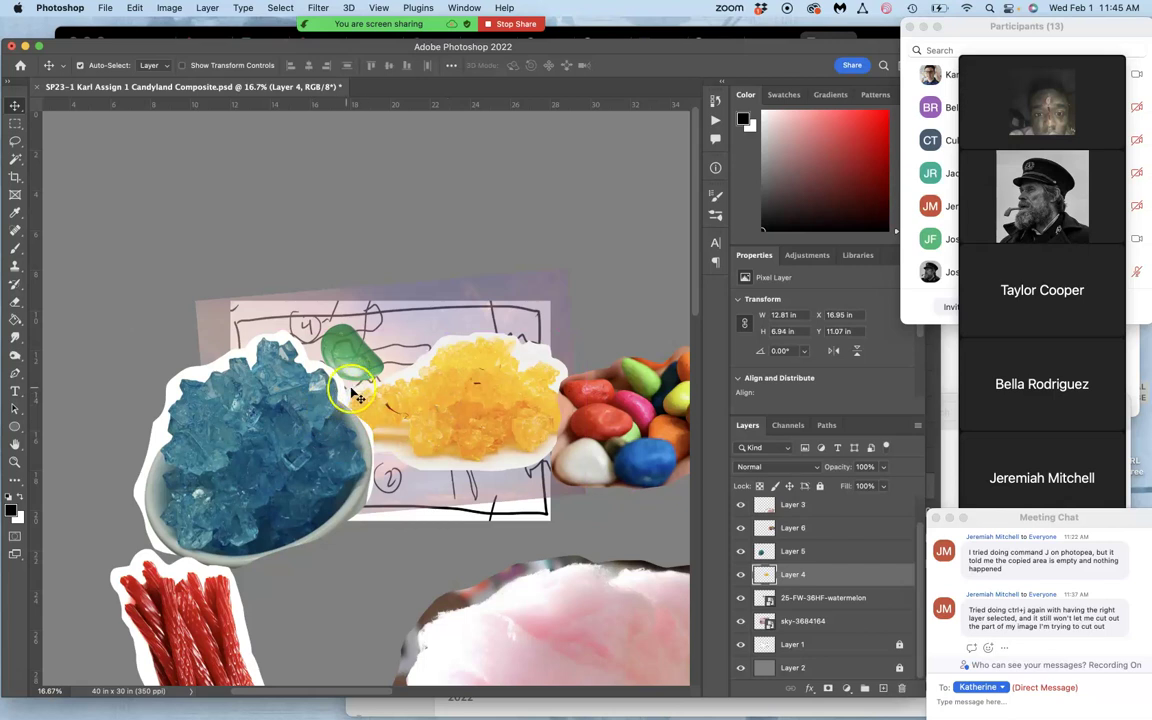
left_click_drag(363, 395, 350, 408)
left_click(356, 428)
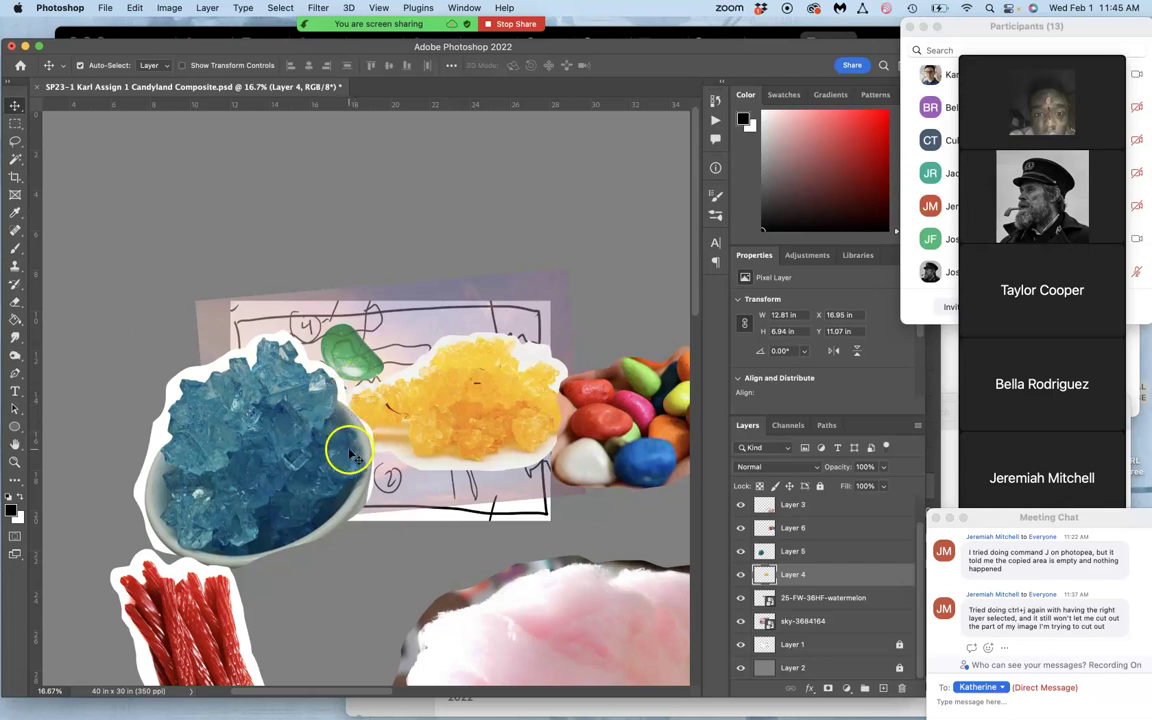
Step: Lasso a chunk of the blue rock candy on Layer 5 and copy it to a new layer
left_click(15, 141)
scroll(258, 446, "up", 3)
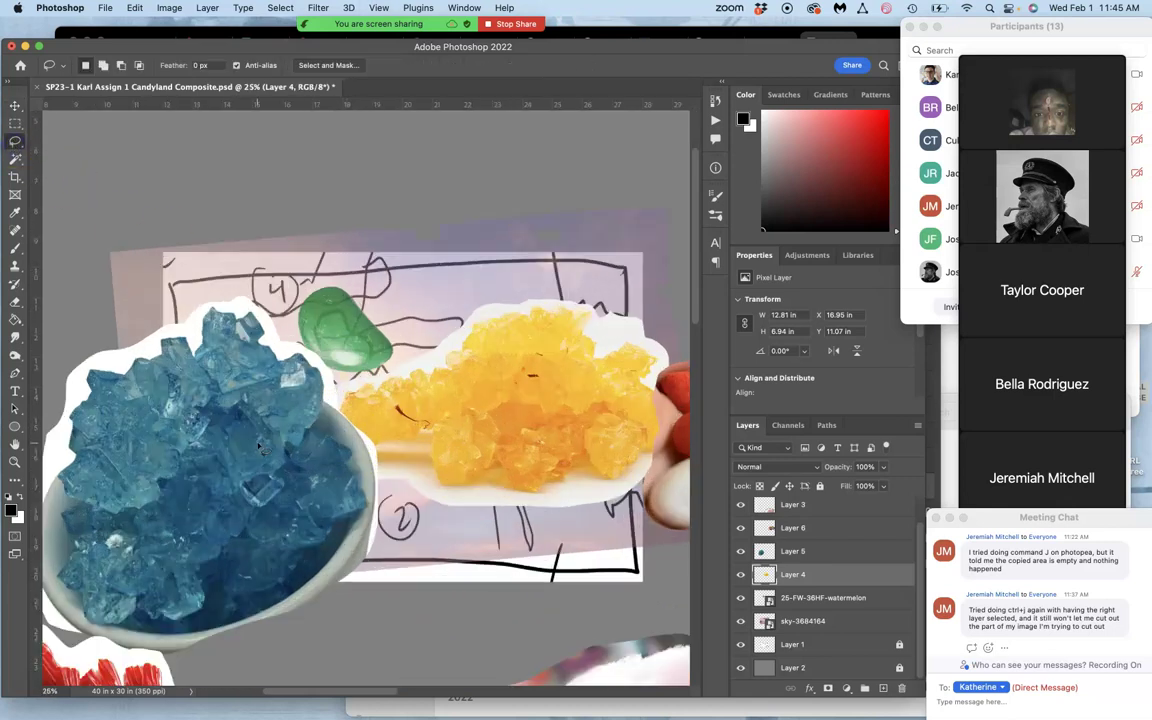
mouse_move(225, 360)
left_mouse_down()
mouse_move(265, 380)
mouse_move(294, 320)
mouse_move(198, 274)
mouse_move(132, 284)
mouse_move(86, 390)
mouse_move(115, 478)
mouse_move(150, 500)
mouse_move(225, 455)
mouse_move(300, 339)
mouse_move(297, 320)
left_mouse_up()
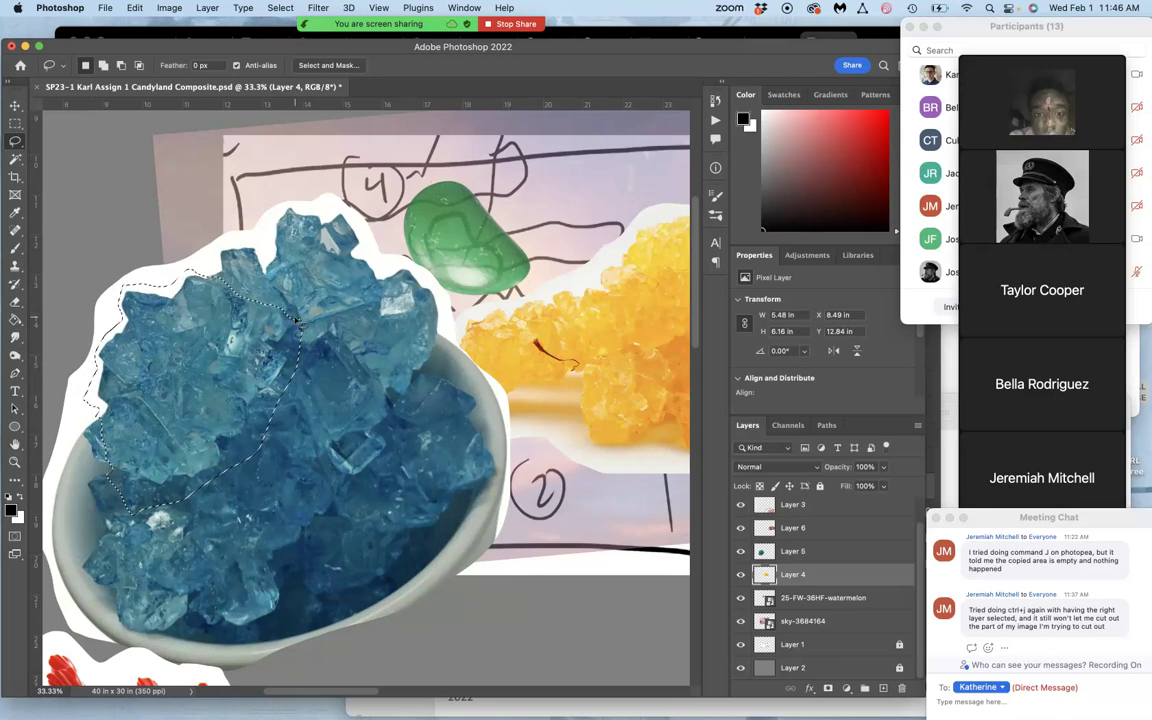
left_click(820, 552)
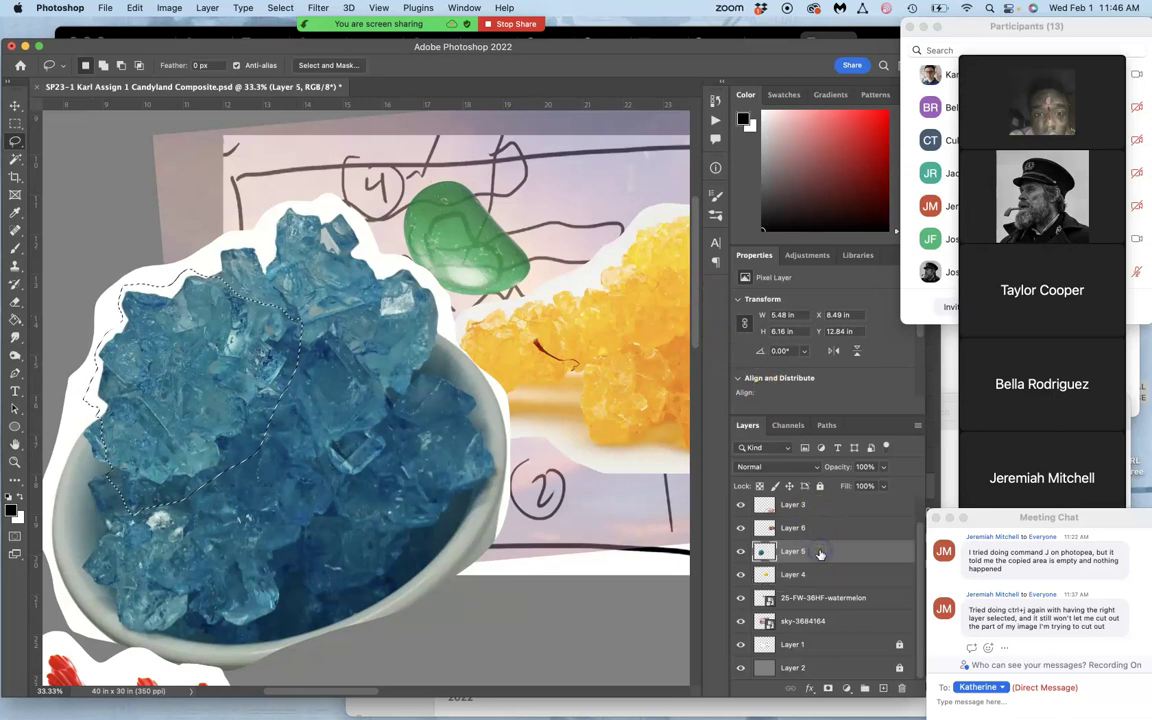
key("super+j")
Step: Rotate the copied piece up-right and place Layer 8 beneath the yellow candy's Layer 4
key("super+t")
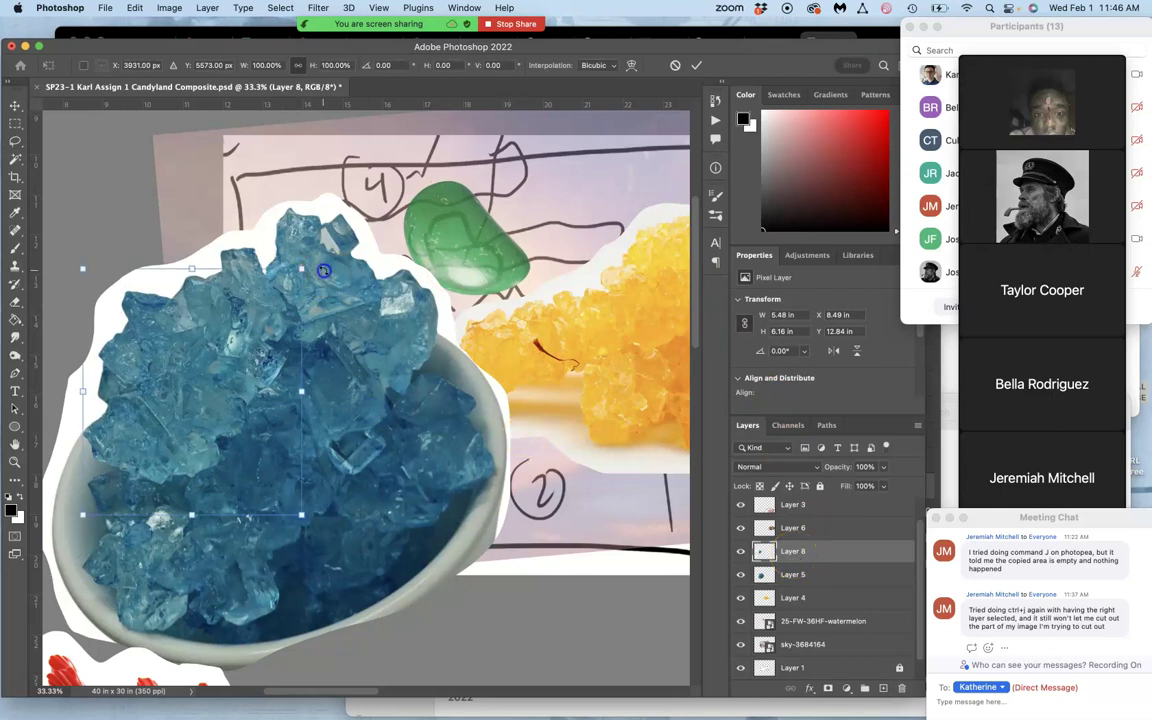
left_click_drag(323, 270, 527, 333)
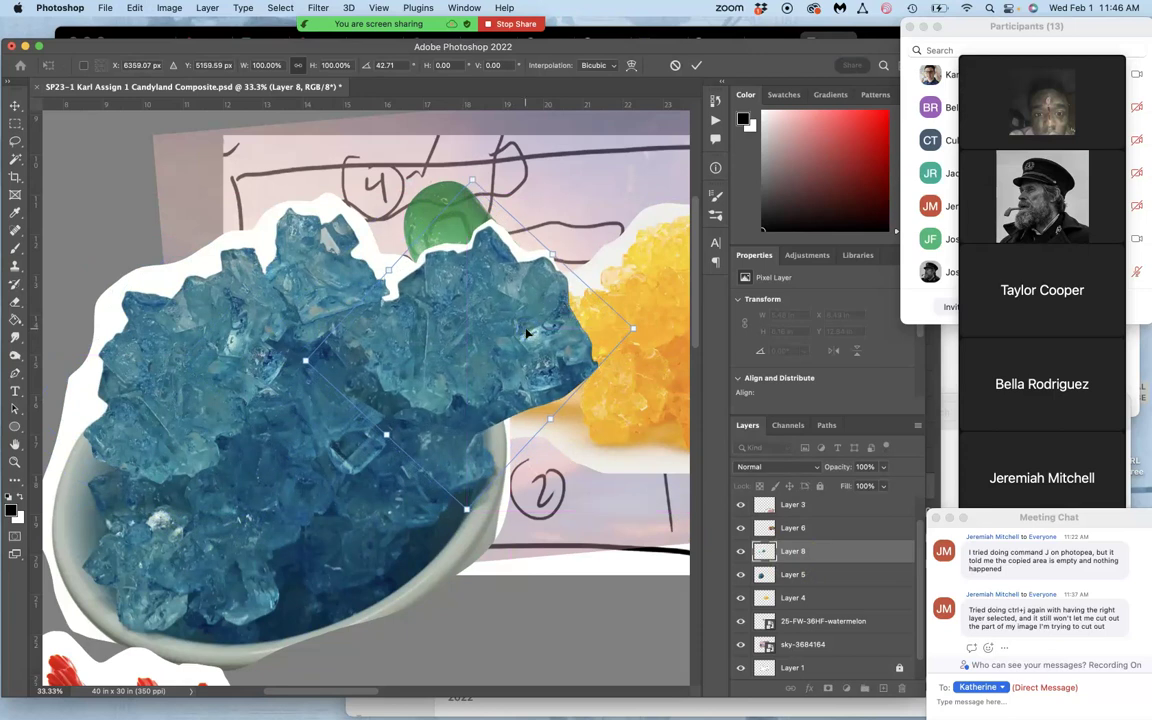
left_click_drag(818, 551, 819, 603)
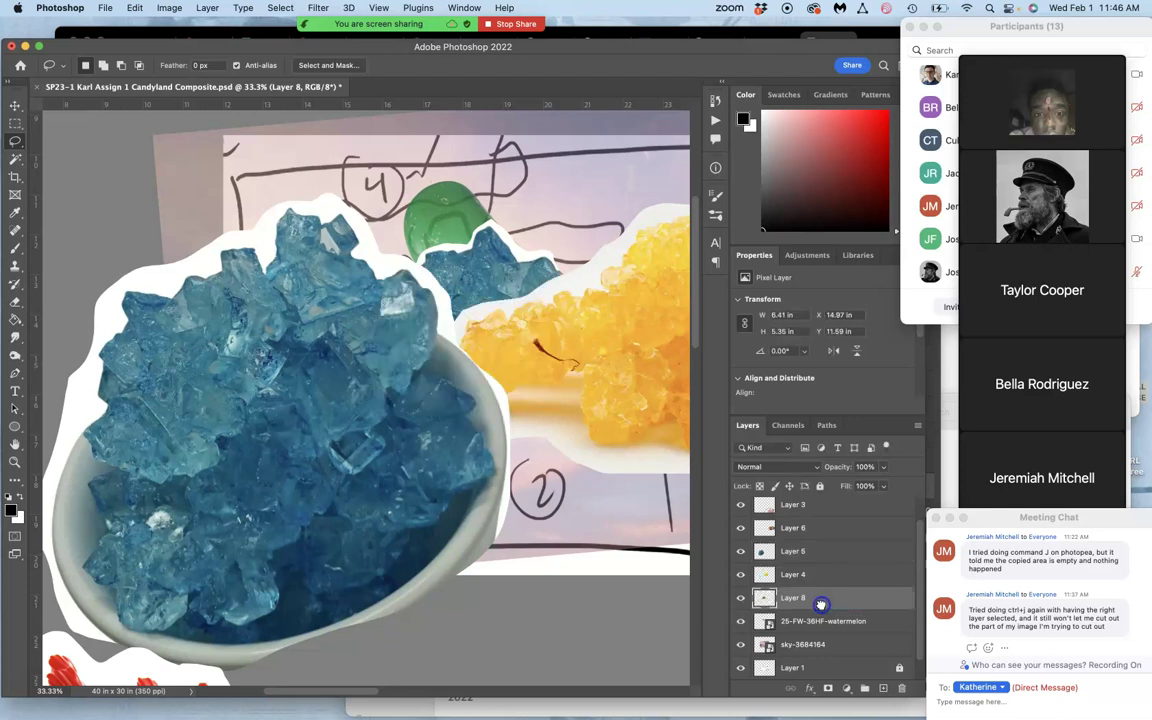
Step: Position the copied blue piece as an extra peak behind the yellow candy
left_click(479, 287)
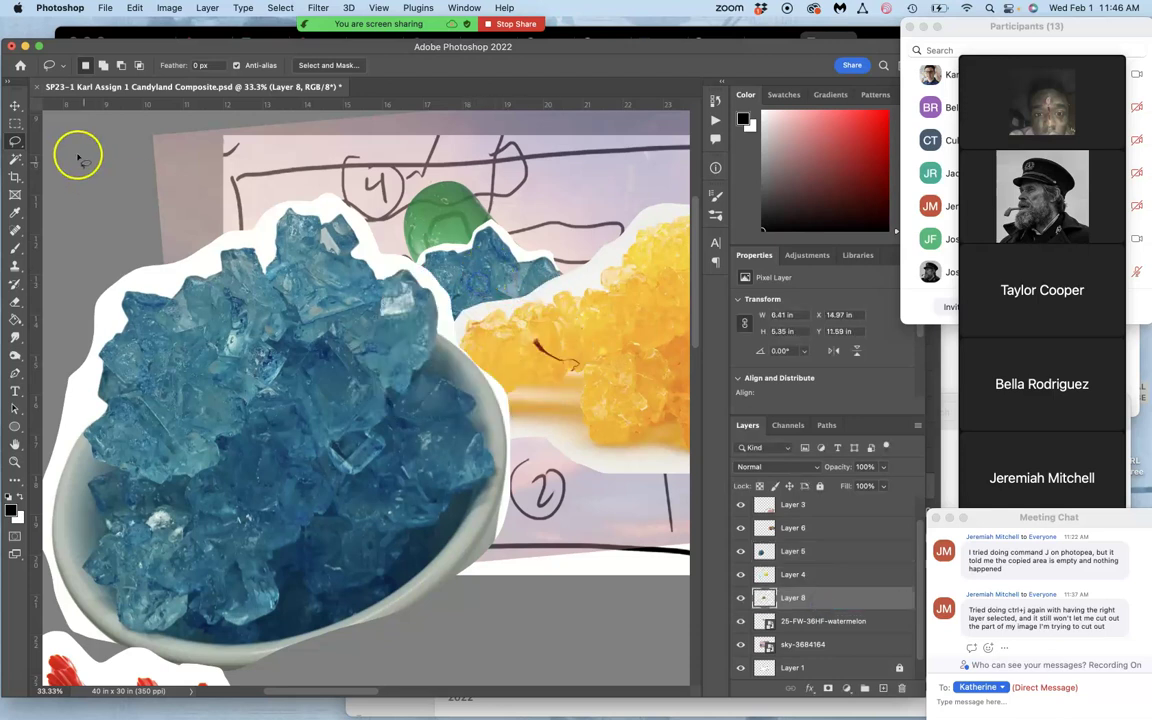
left_click(15, 107)
left_click_drag(478, 272, 488, 302)
scroll(560, 340, "right", 5)
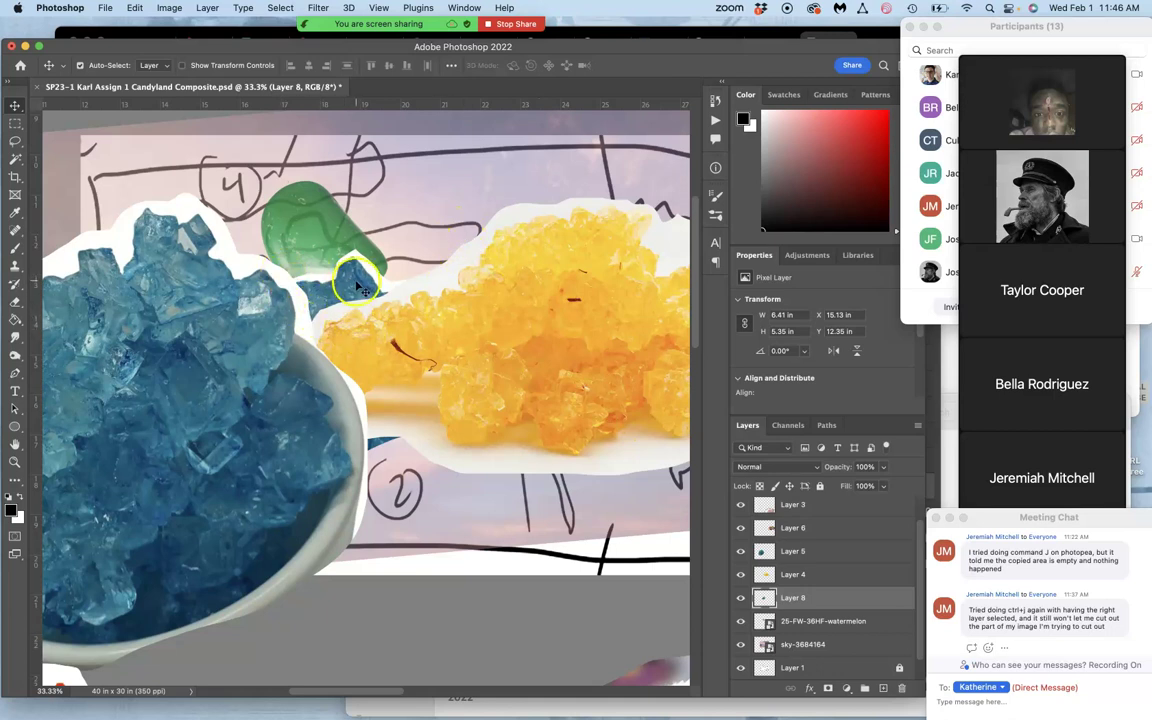
scroll(352, 300, "right", 3)
scroll(352, 300, "up", 2)
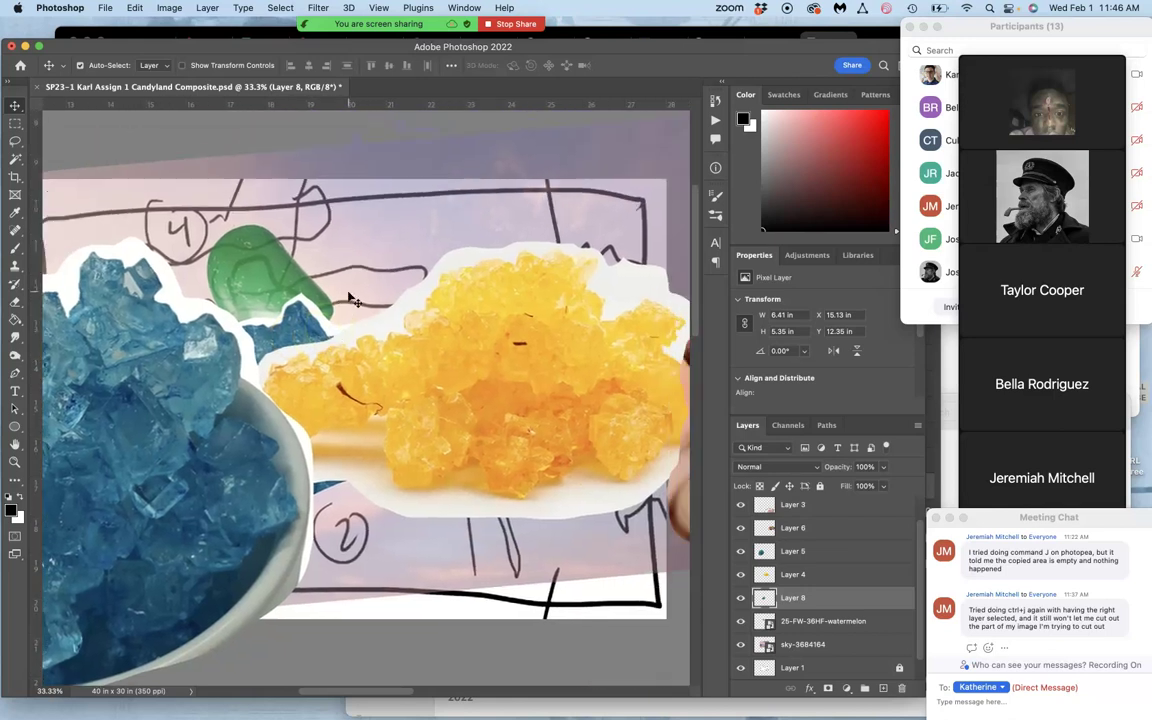
scroll(305, 350, "down", 2)
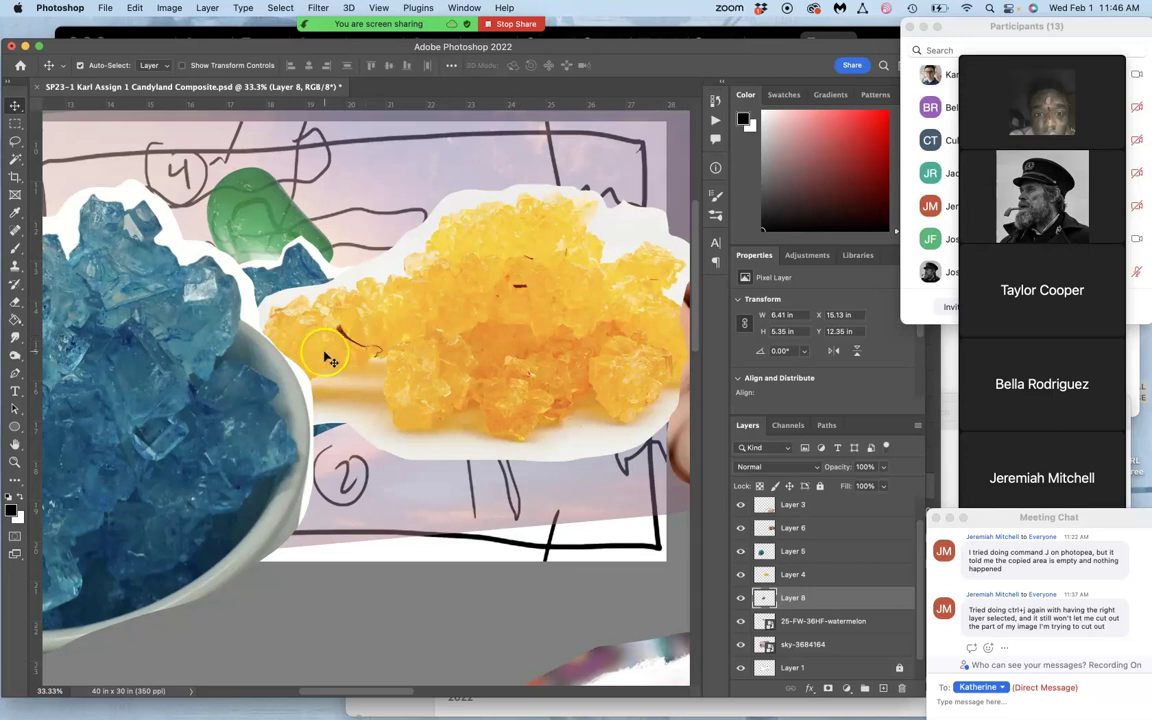
scroll(330, 350, "left", 2)
scroll(400, 360, "left", 2)
scroll(400, 366, "left", 1)
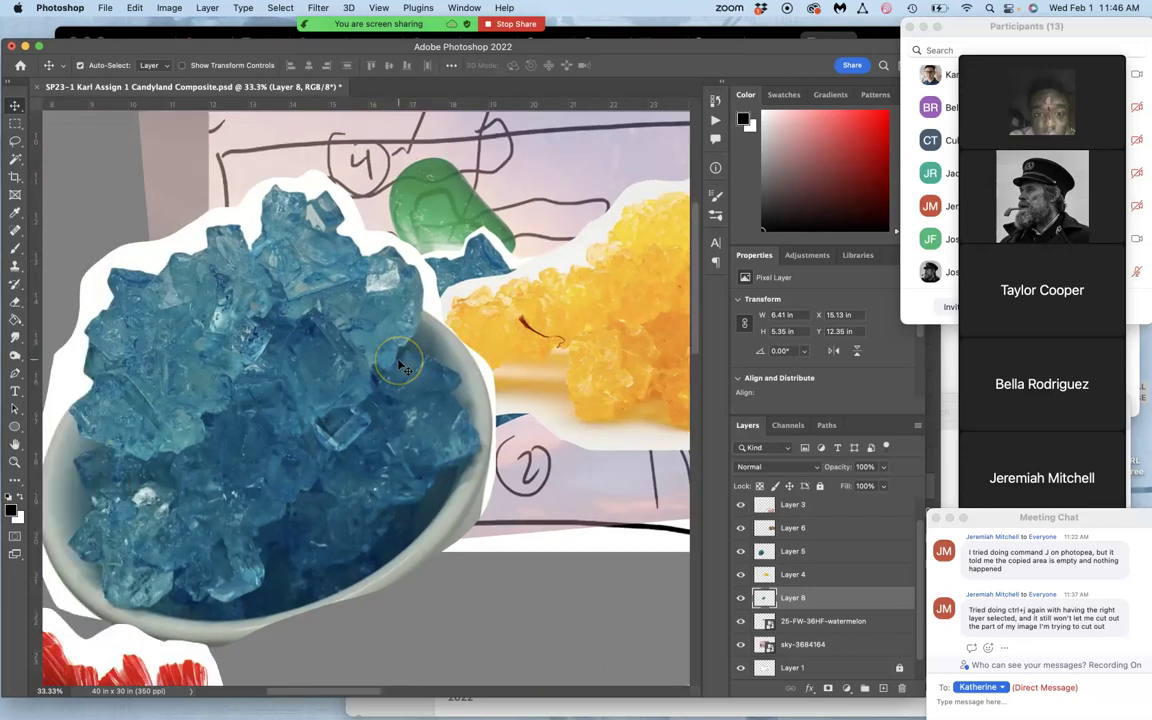
key("super+minus")
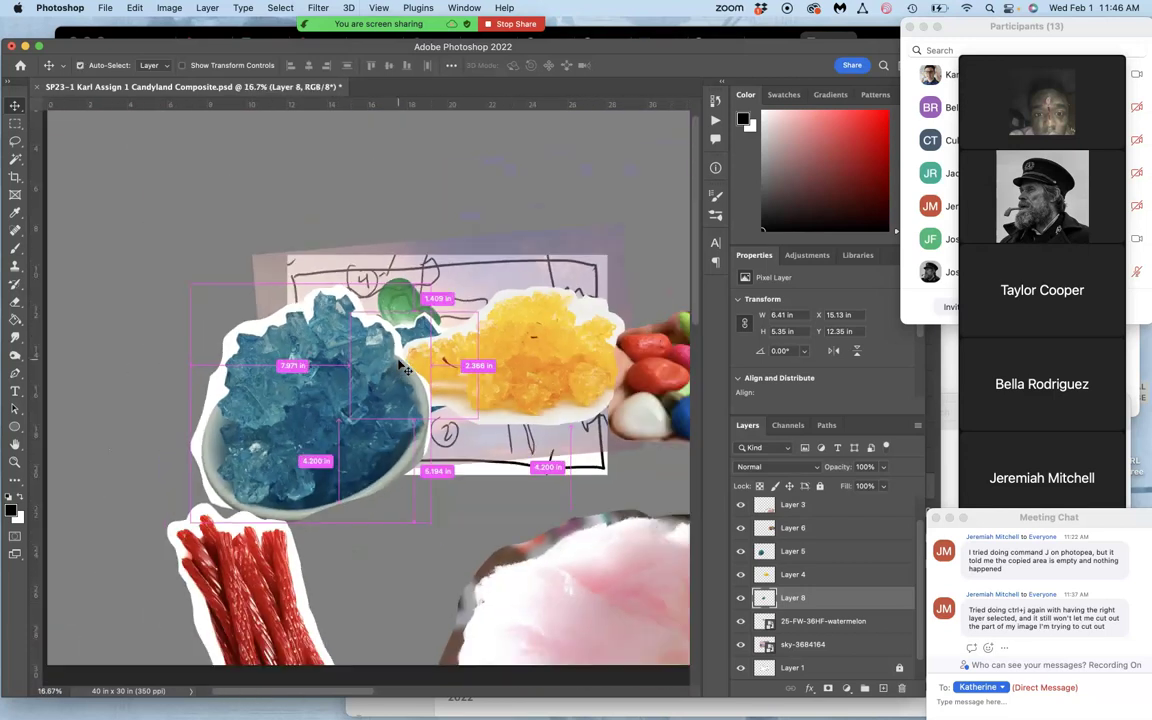
Step: Group Layers 5, 4 and 8 into a group named Mountains and set its opacity to 54%
left_click(827, 553, "shift")
left_click_drag(823, 595, 865, 690)
left_click(788, 576)
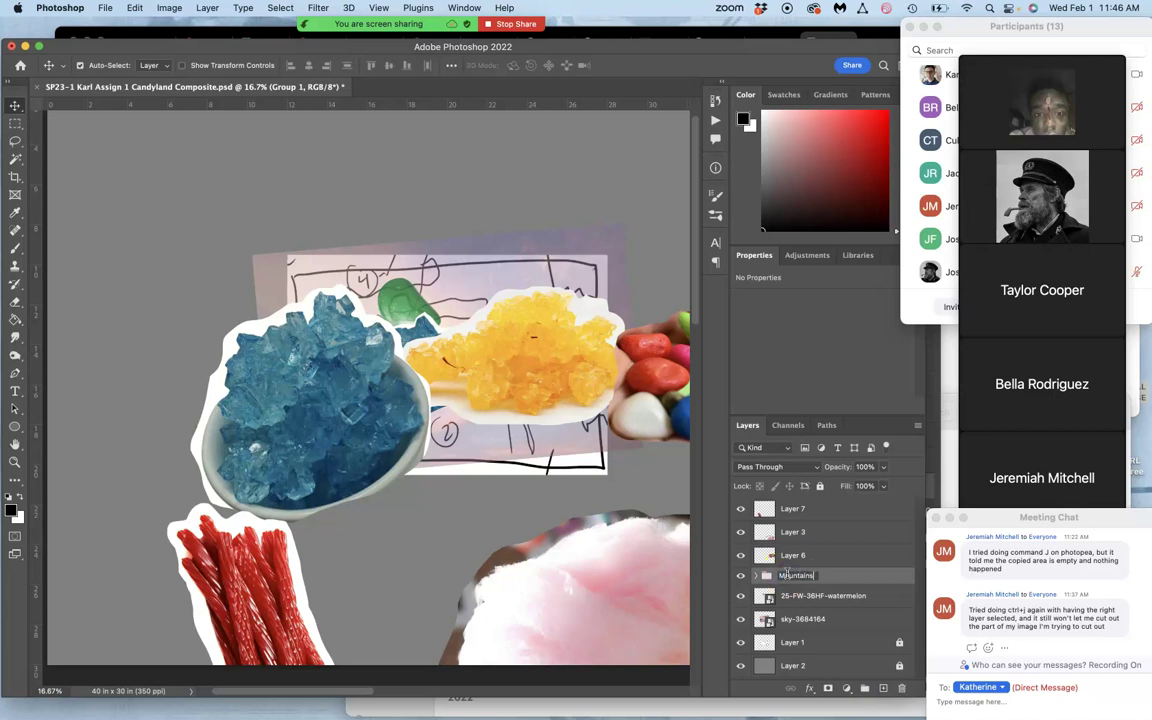
type("Mountains")
left_click(856, 571)
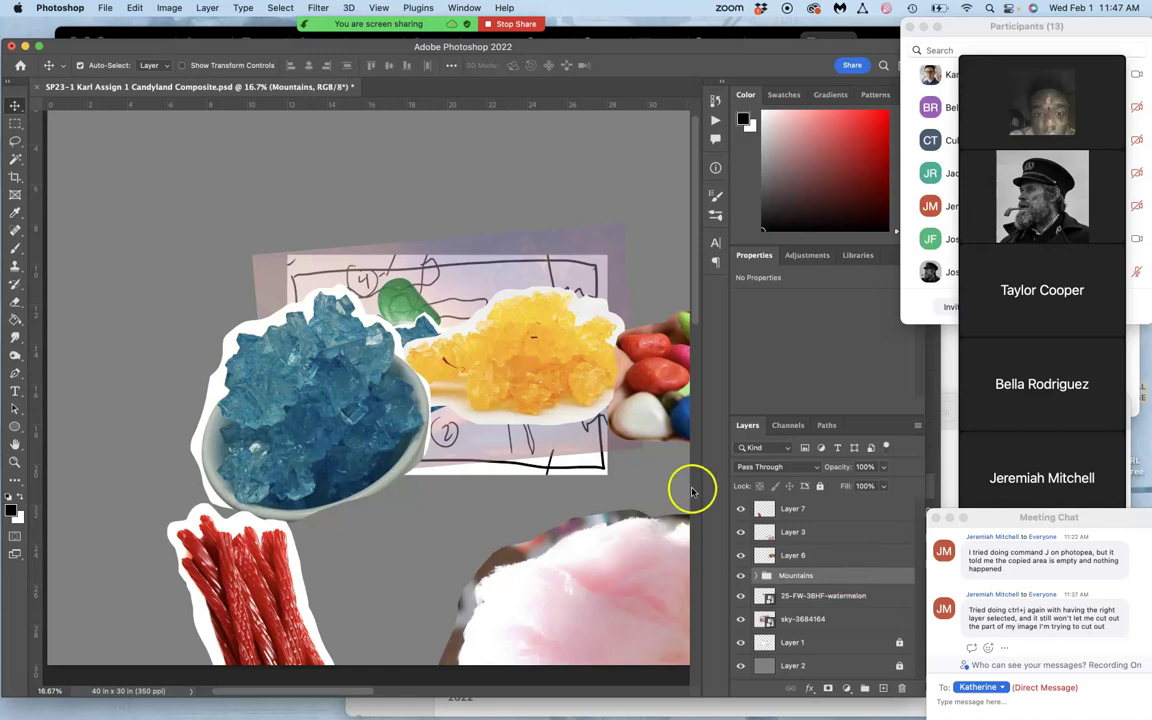
left_click(884, 467)
left_click_drag(865, 484, 858, 484)
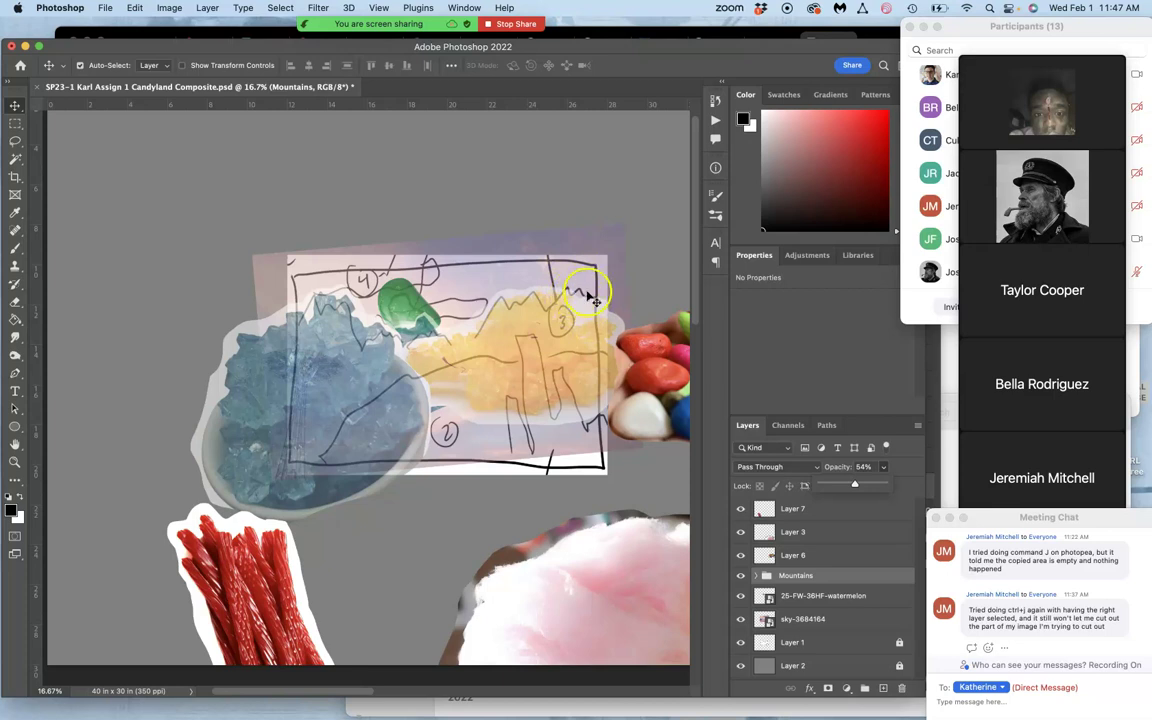
Step: Duplicate the blue crystal mountain (Layer 8) and move the copy right onto area 3
left_click(425, 321)
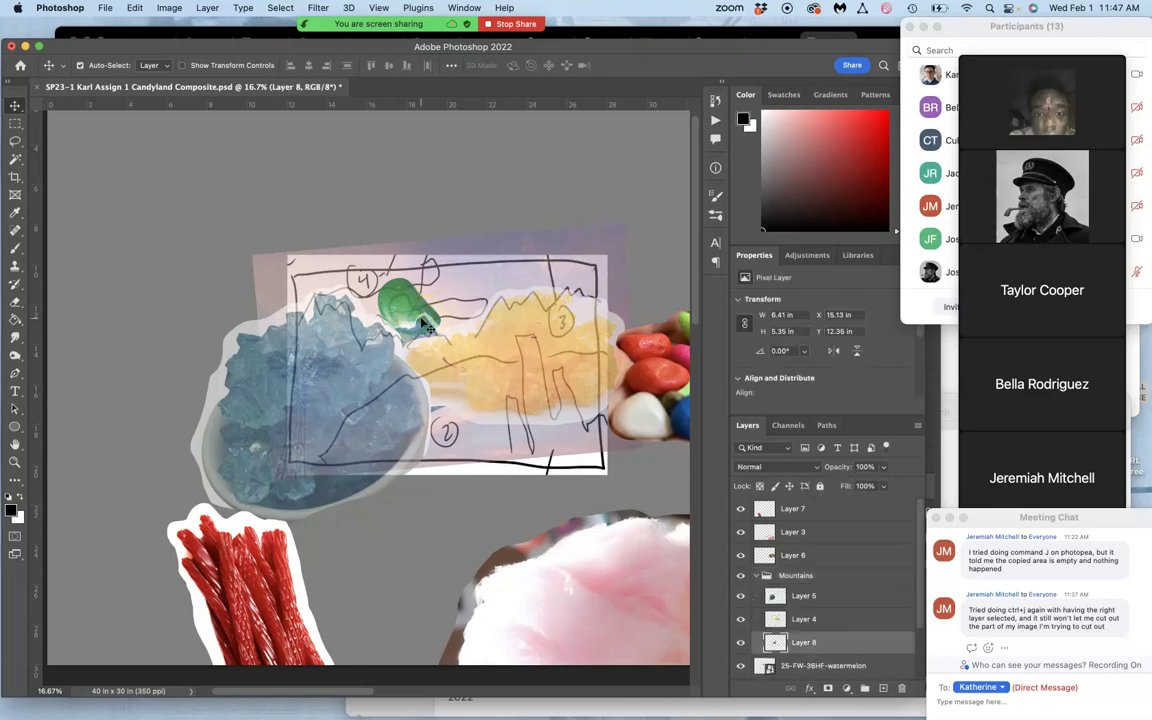
key("super+j")
key("super+bracketright")
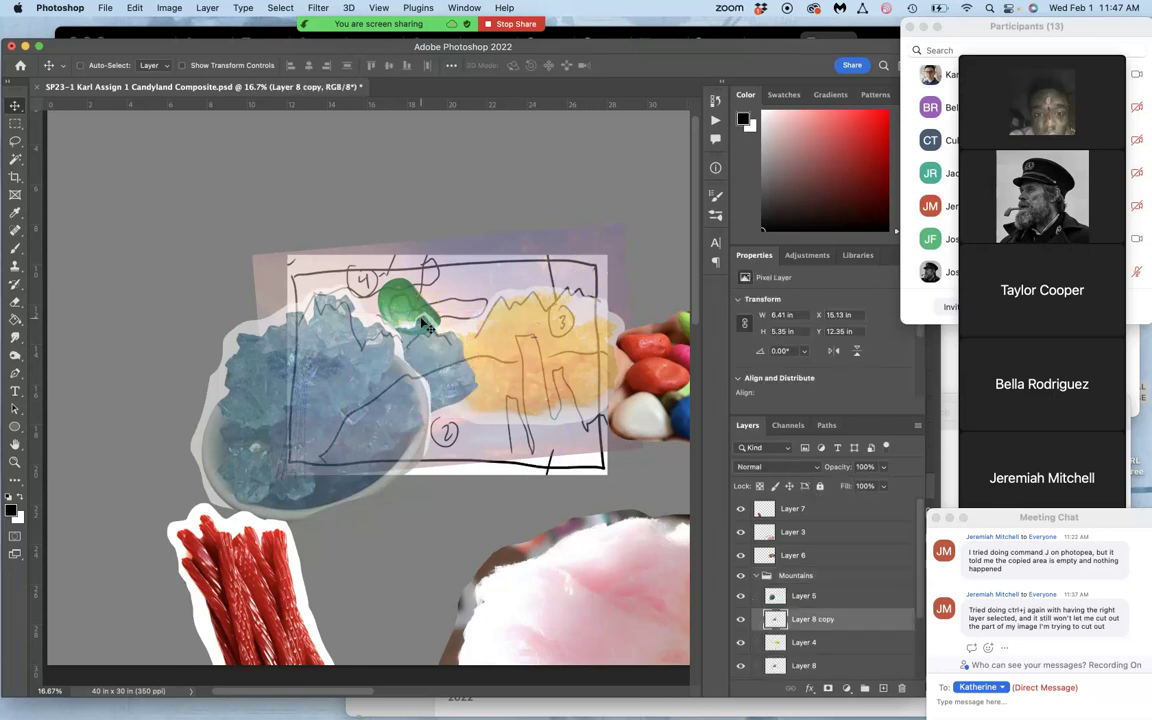
left_click_drag(425, 325, 577, 305)
Step: Flip the crystal copy horizontally, fine-tune its placement, and send it behind the yellow candy
key("super+t")
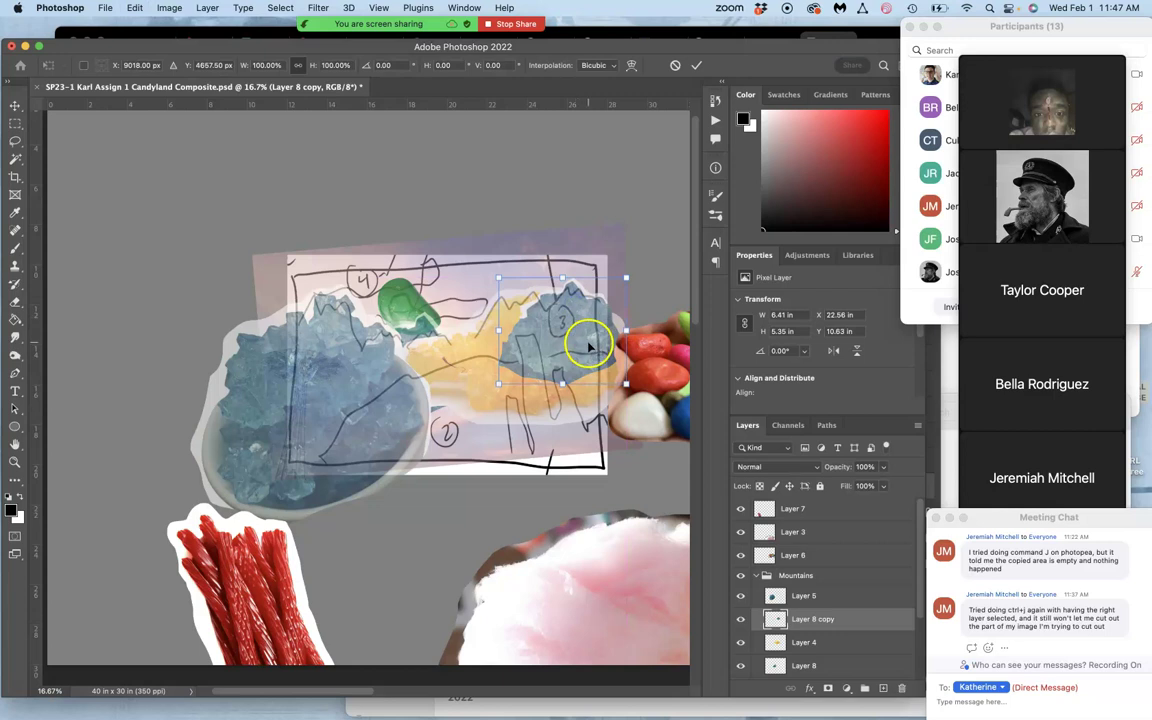
right_click(588, 345)
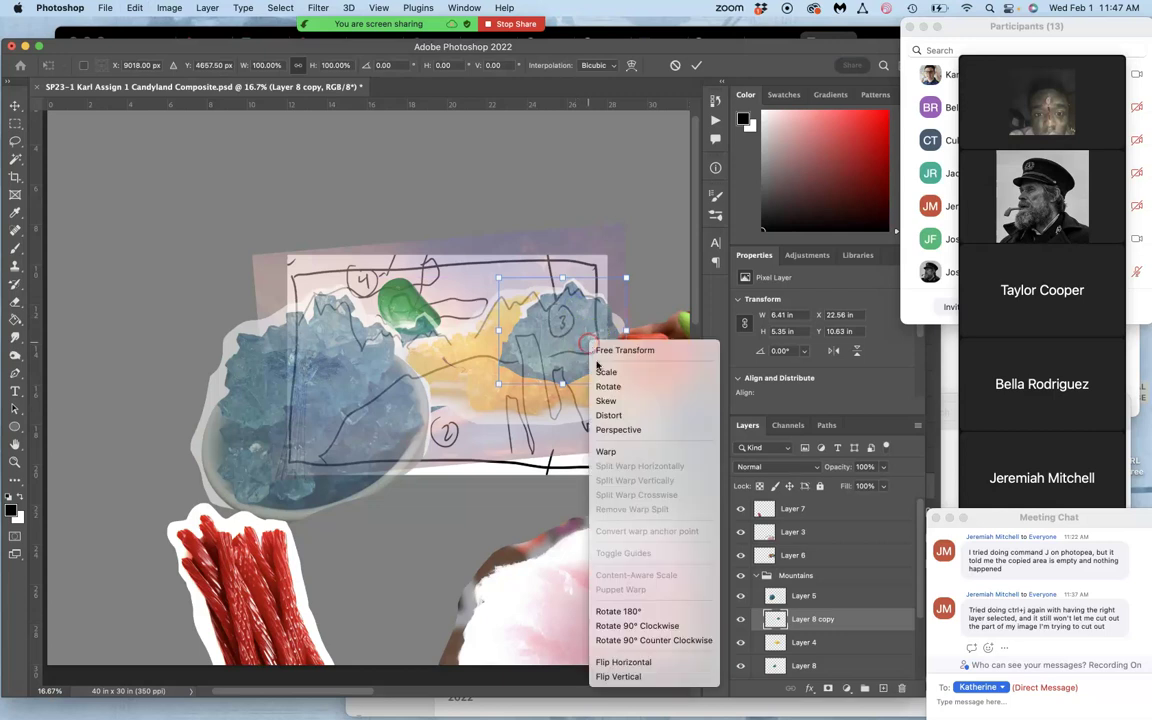
left_click(622, 662)
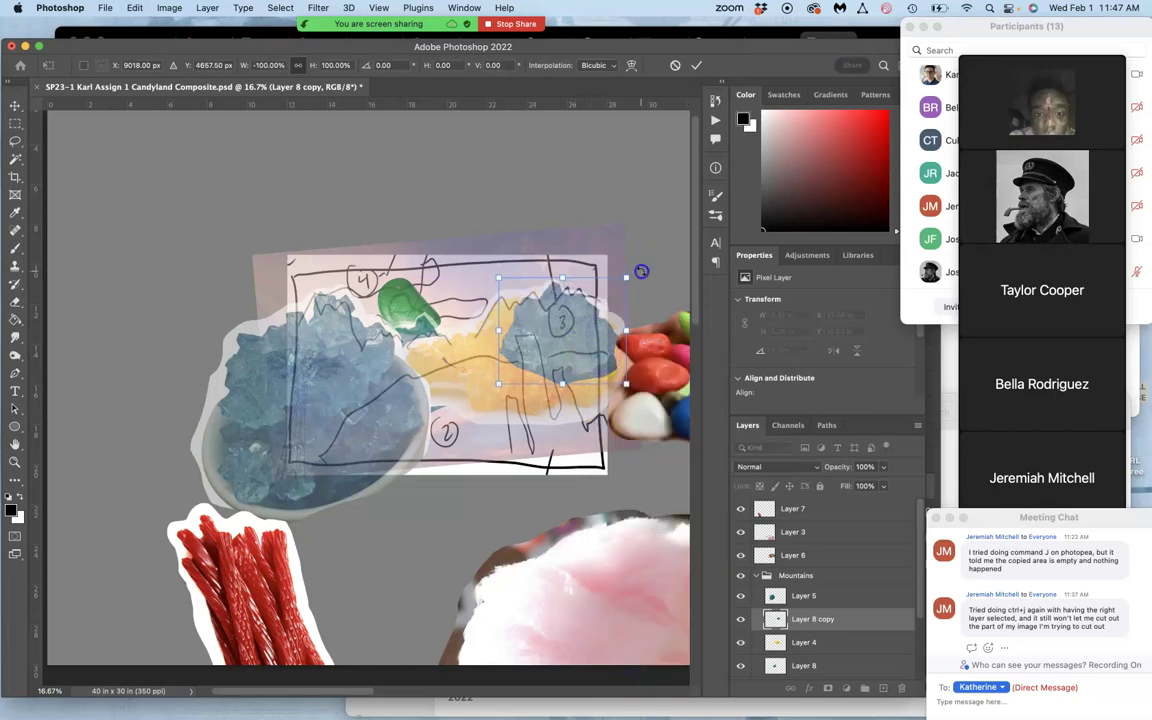
left_click_drag(641, 271, 638, 252)
mouse_move(609, 327)
left_mouse_down()
mouse_move(581, 342)
mouse_move(599, 330)
mouse_move(599, 342)
left_mouse_up()
key("Return")
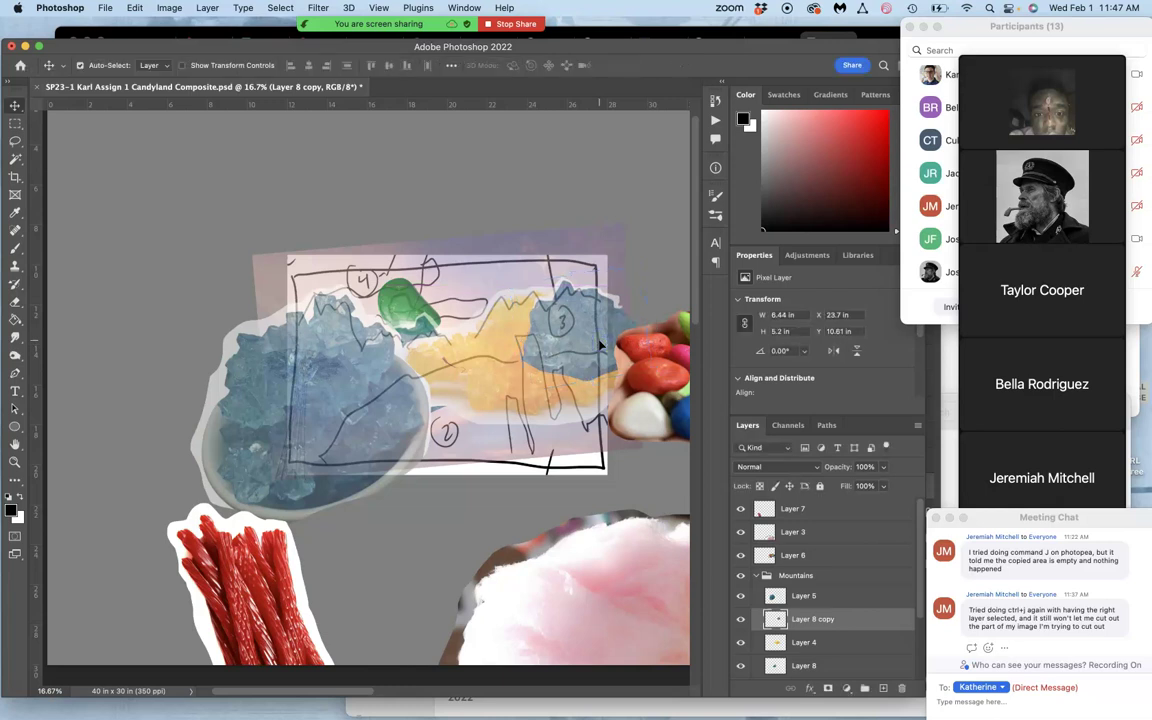
key("super+bracketleft")
left_click(605, 382)
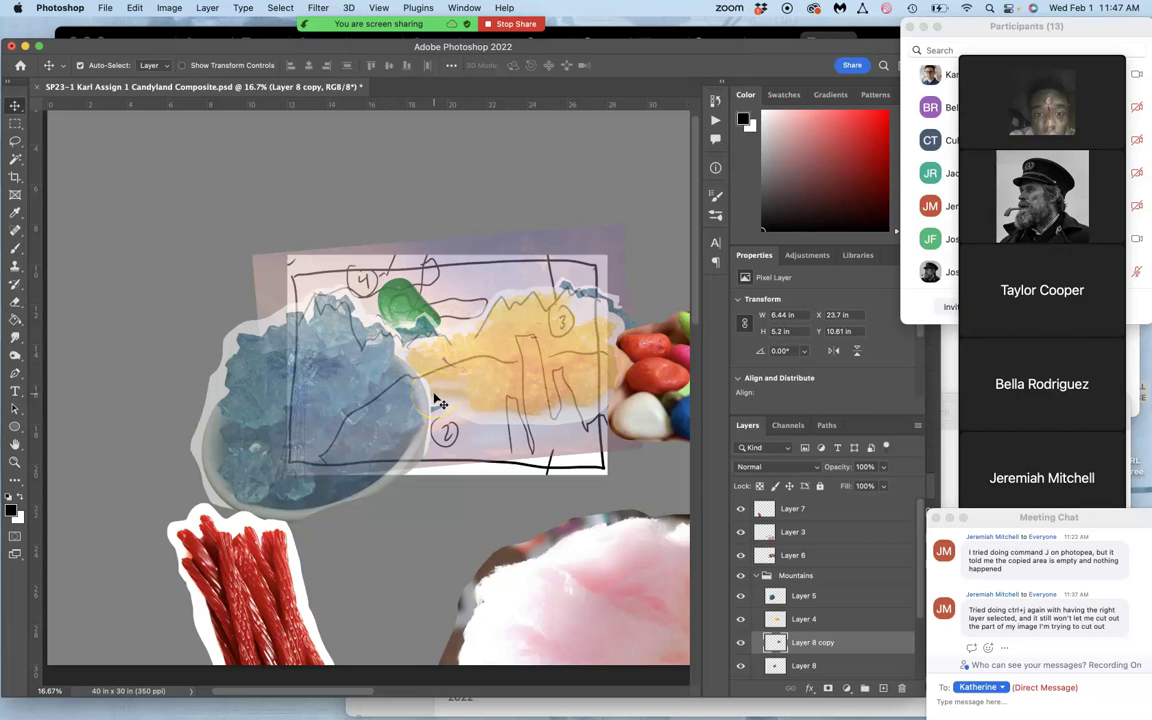
Step: Move the cotton candy (Layer 3) up-left, tilt it slightly and enlarge it a little
left_click_drag(589, 603, 449, 424)
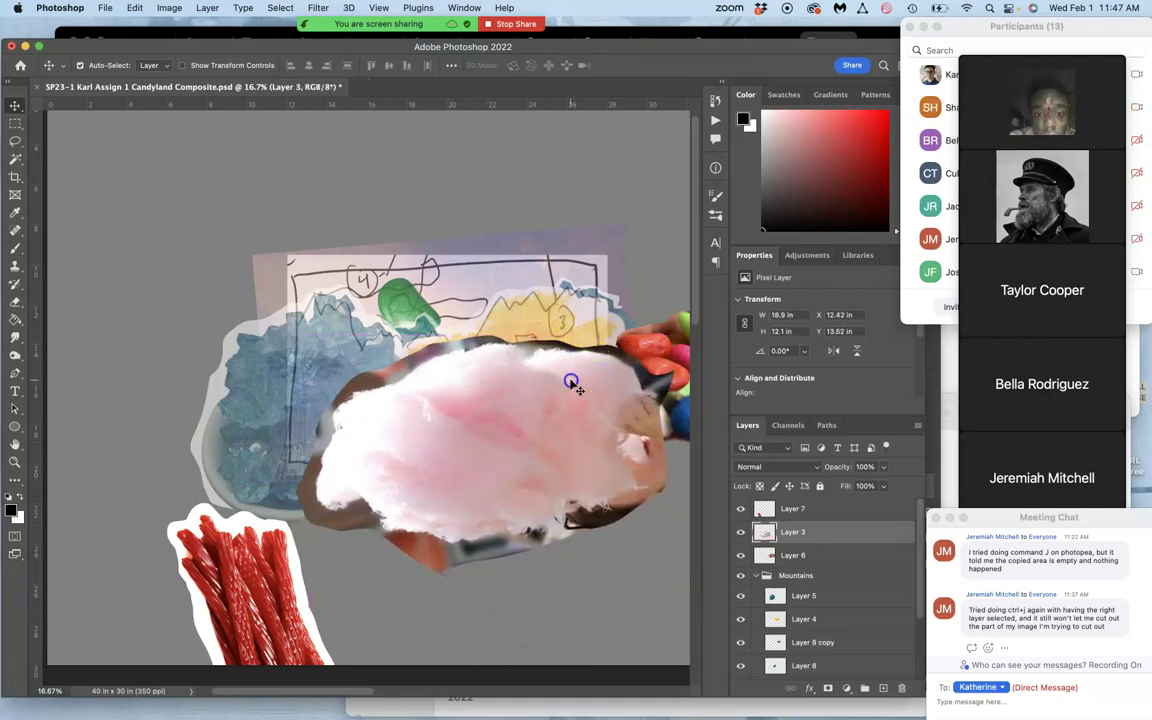
mouse_move(571, 381)
left_mouse_down()
mouse_move(549, 433)
mouse_move(561, 376)
left_mouse_up()
key("super+t")
mouse_move(643, 283)
left_mouse_down()
mouse_move(638, 249)
mouse_move(640, 278)
left_mouse_up()
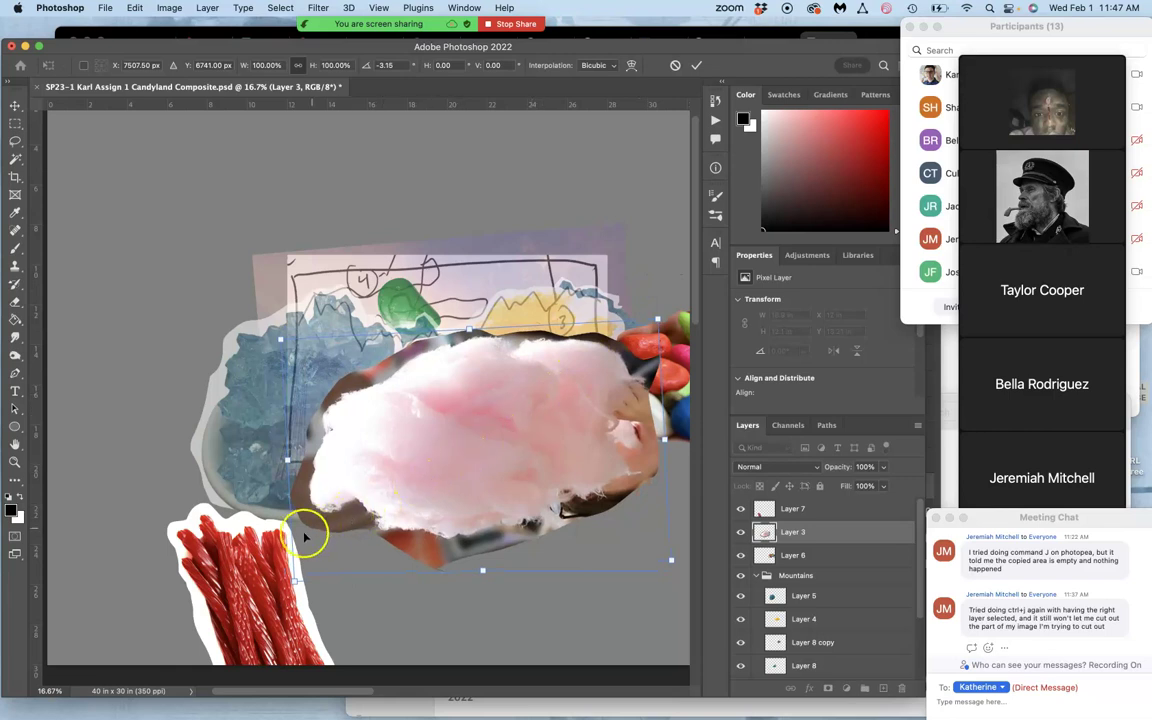
left_click_drag(294, 585, 263, 586)
key("Return")
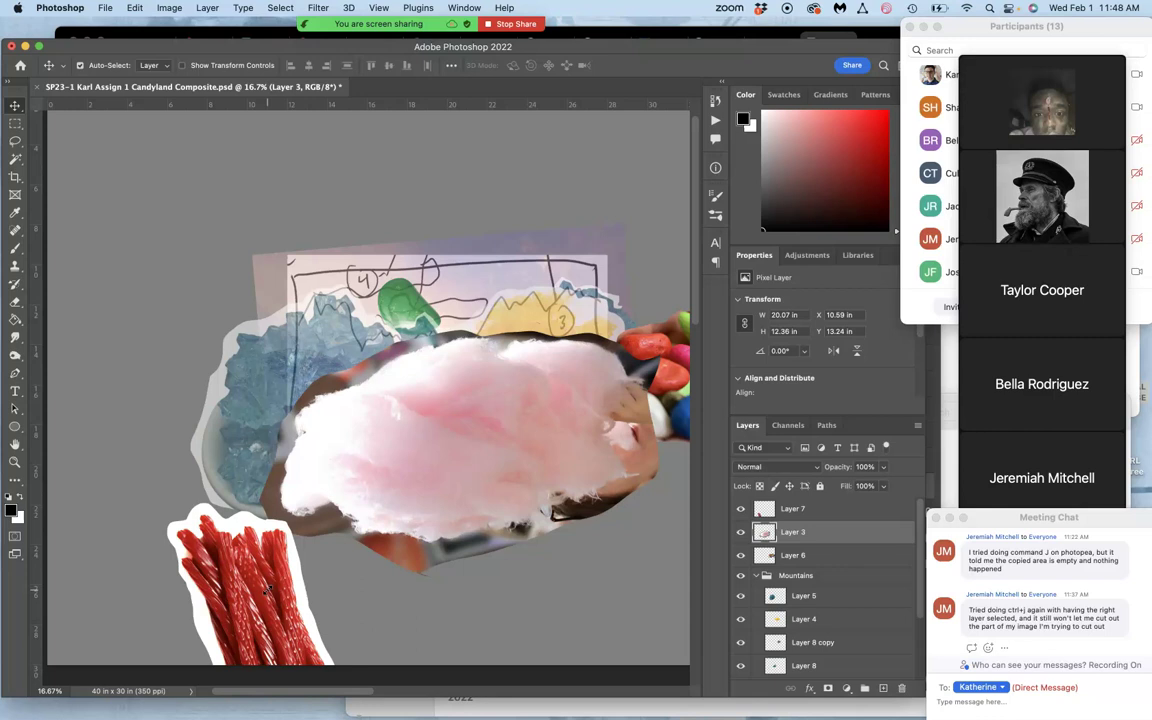
Step: Hide the cotton candy, nudge the green gummy down, and move the jelly beans down-left
left_click(741, 532)
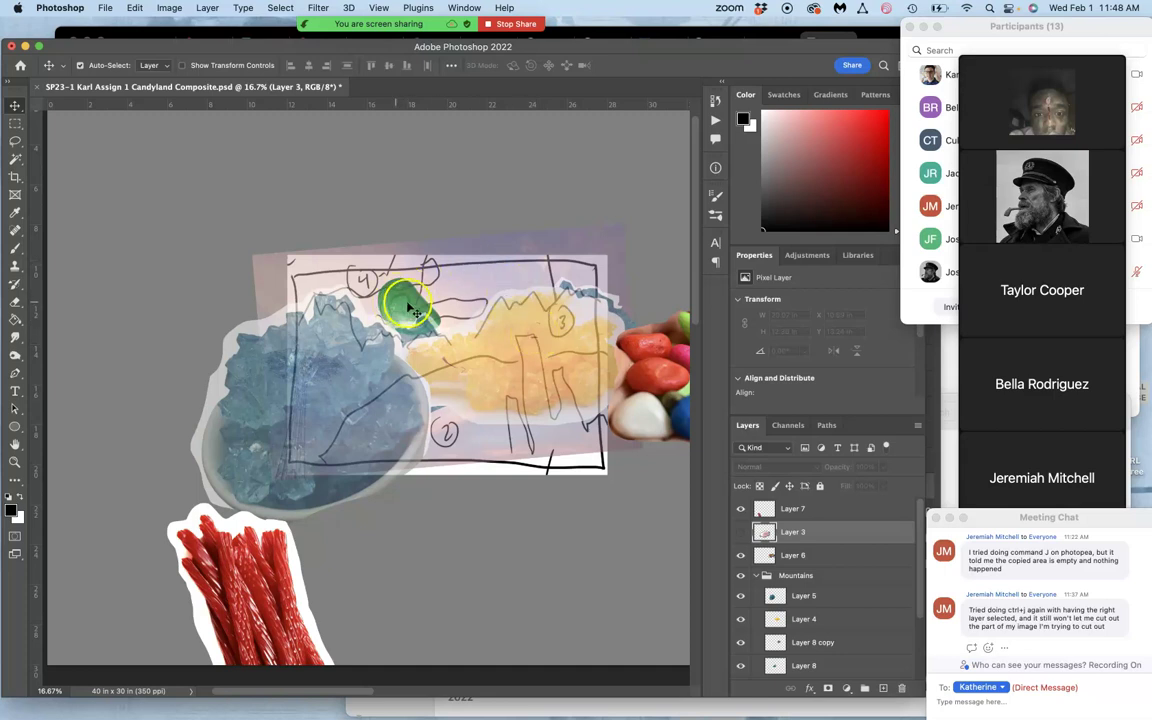
left_click_drag(411, 303, 410, 315)
left_click(499, 340)
left_click_drag(658, 390, 558, 437)
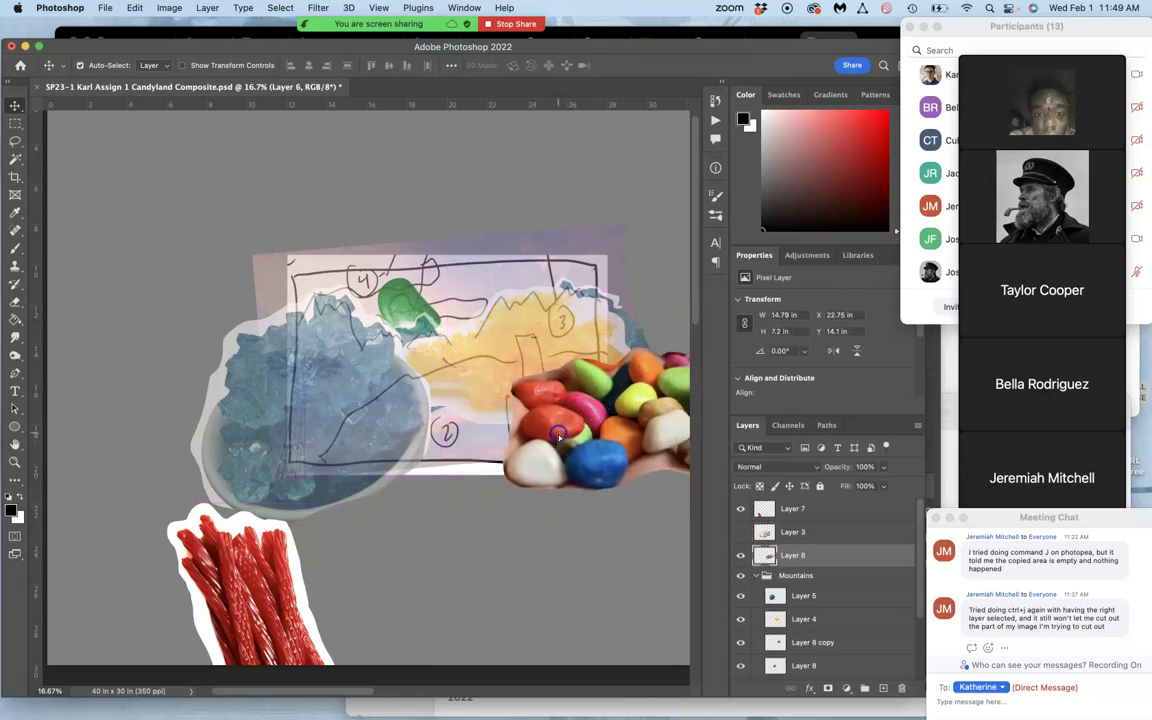
Step: Show the cotton candy again and lower the opacity of the jelly beans and cotton candy
left_click(741, 532)
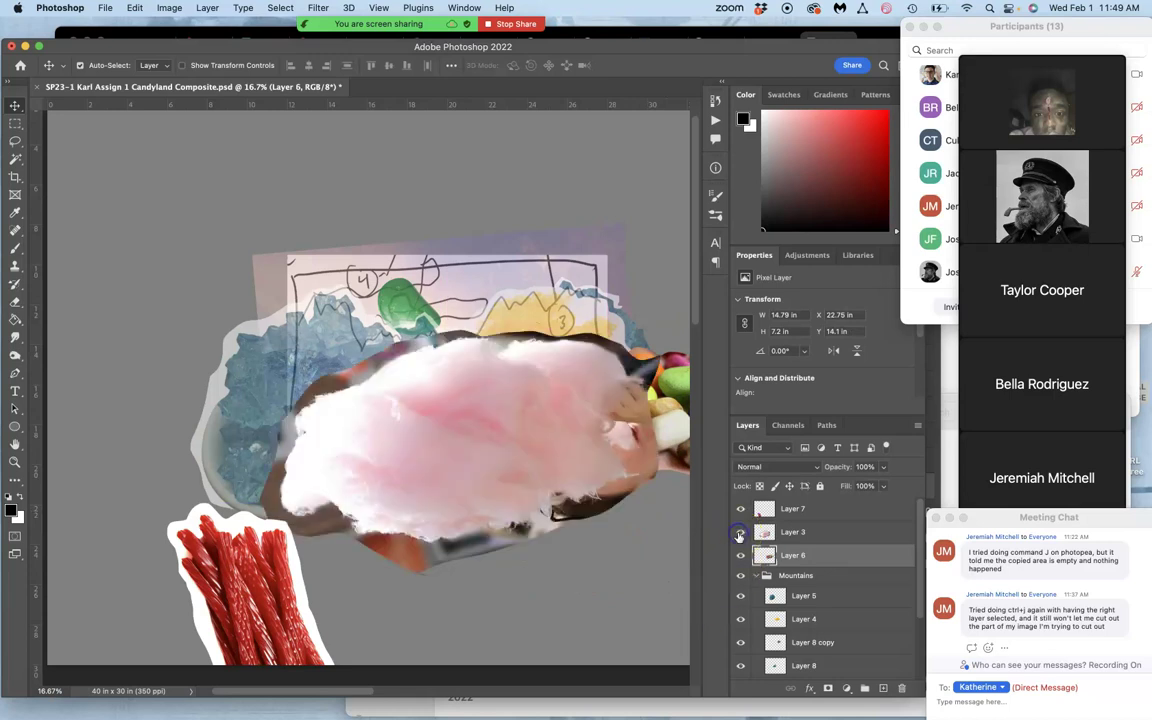
left_click(882, 468)
left_click_drag(850, 486, 847, 486)
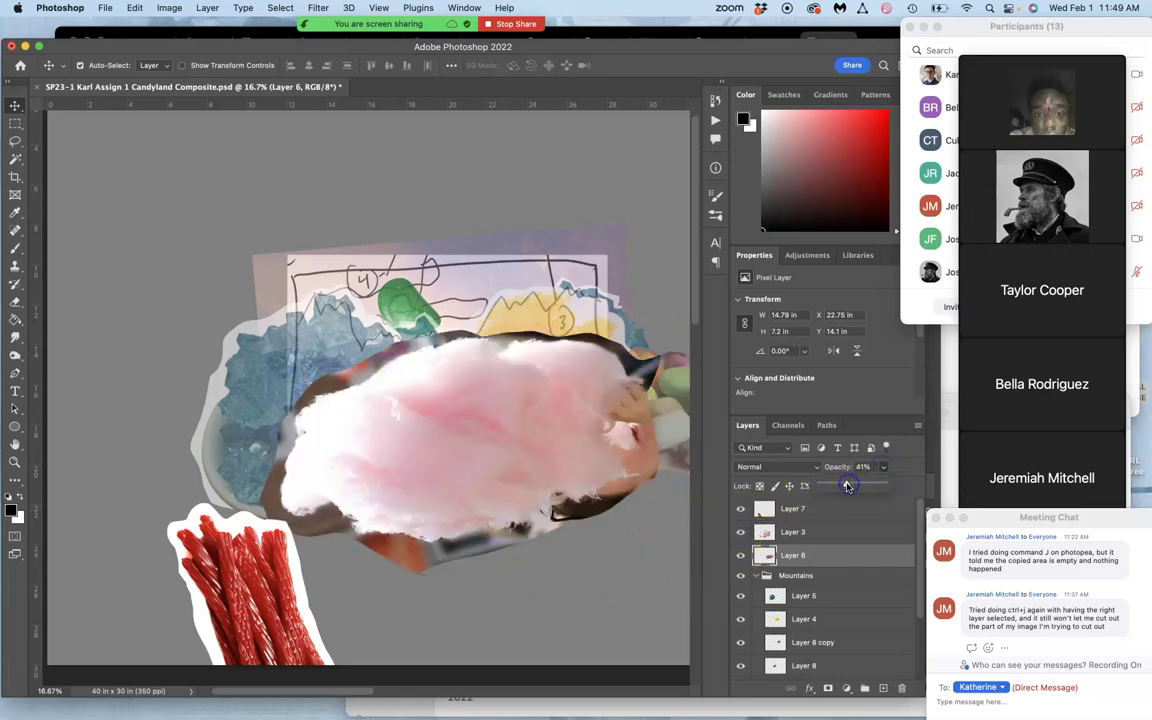
left_click(800, 531)
left_click(883, 469)
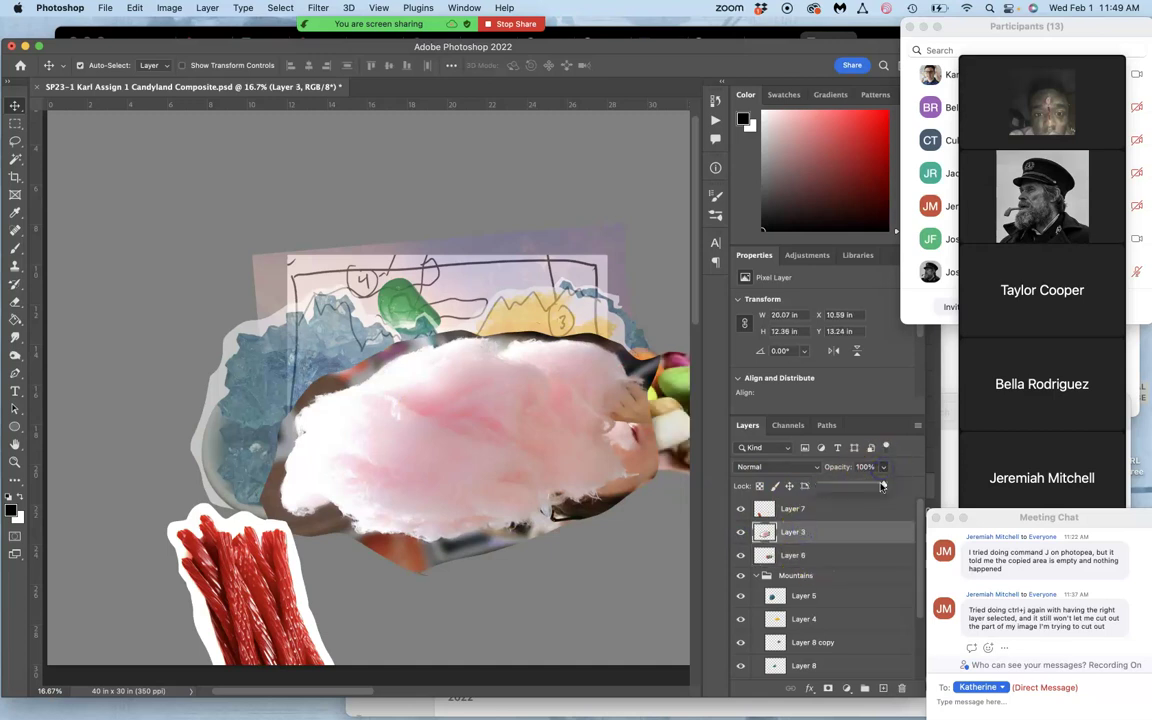
left_click_drag(856, 486, 849, 487)
Step: Shift the cotton candy right and the jelly beans left, toggling the jelly beans to compare
left_click_drag(452, 401, 467, 409)
left_click_drag(636, 401, 420, 376)
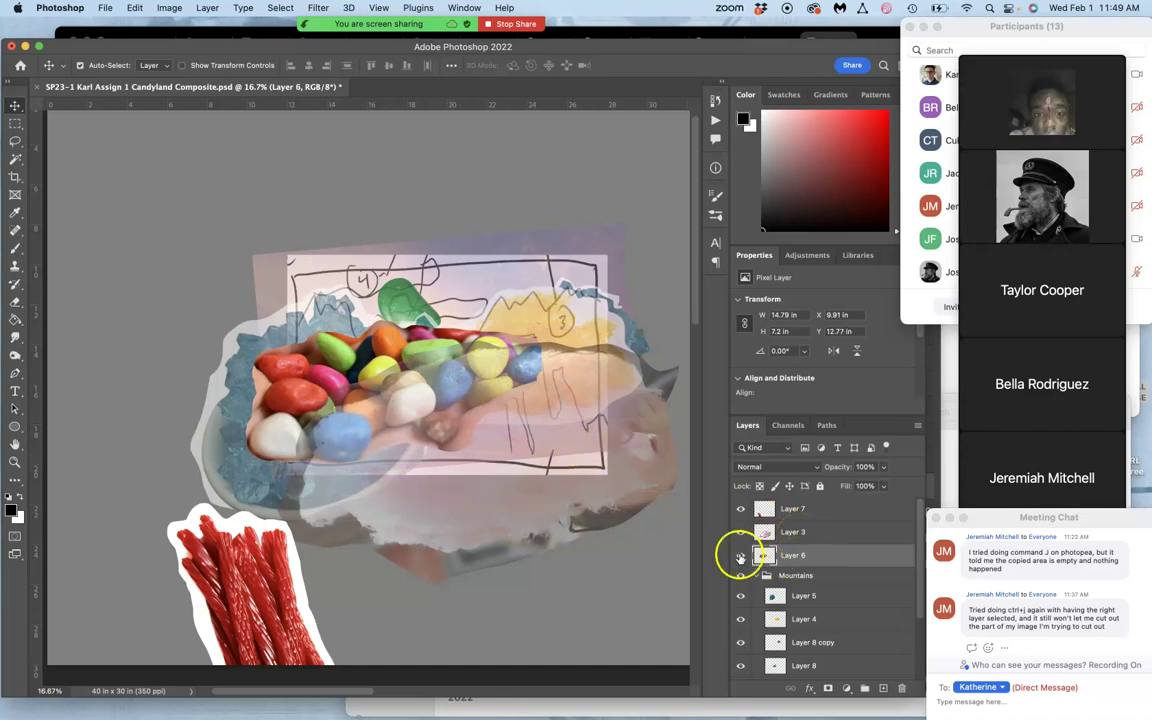
left_click(740, 555)
left_click(740, 555)
left_click(740, 555)
left_click(740, 555)
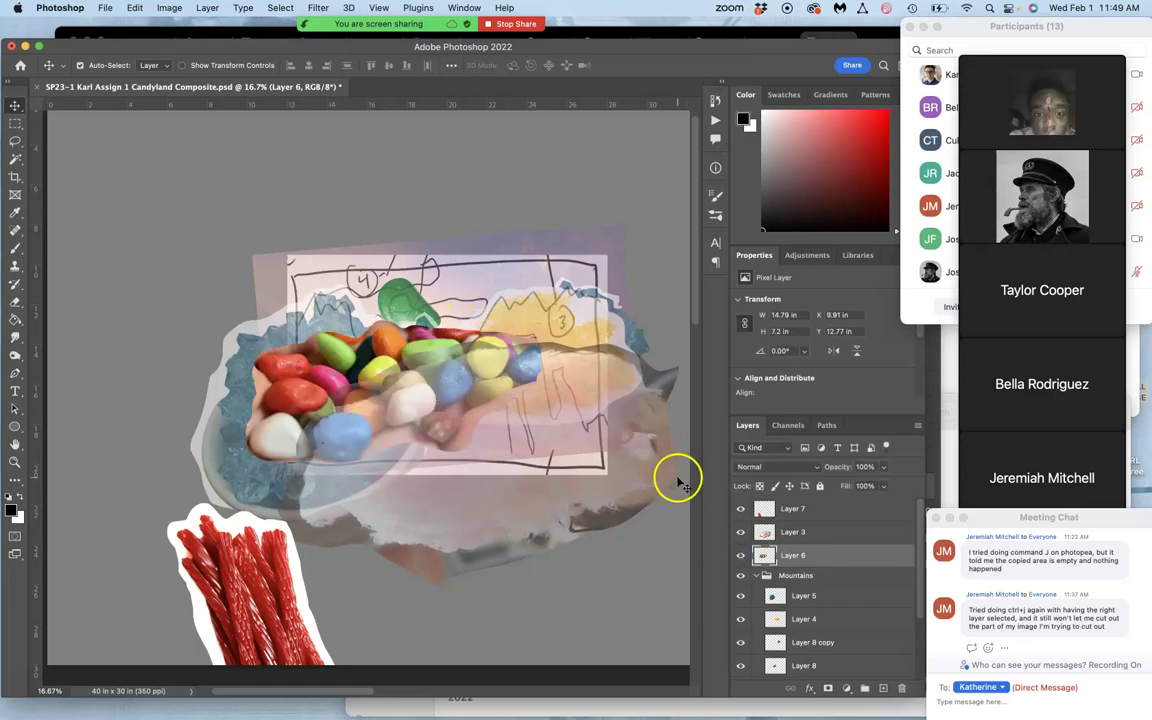
left_click(812, 467)
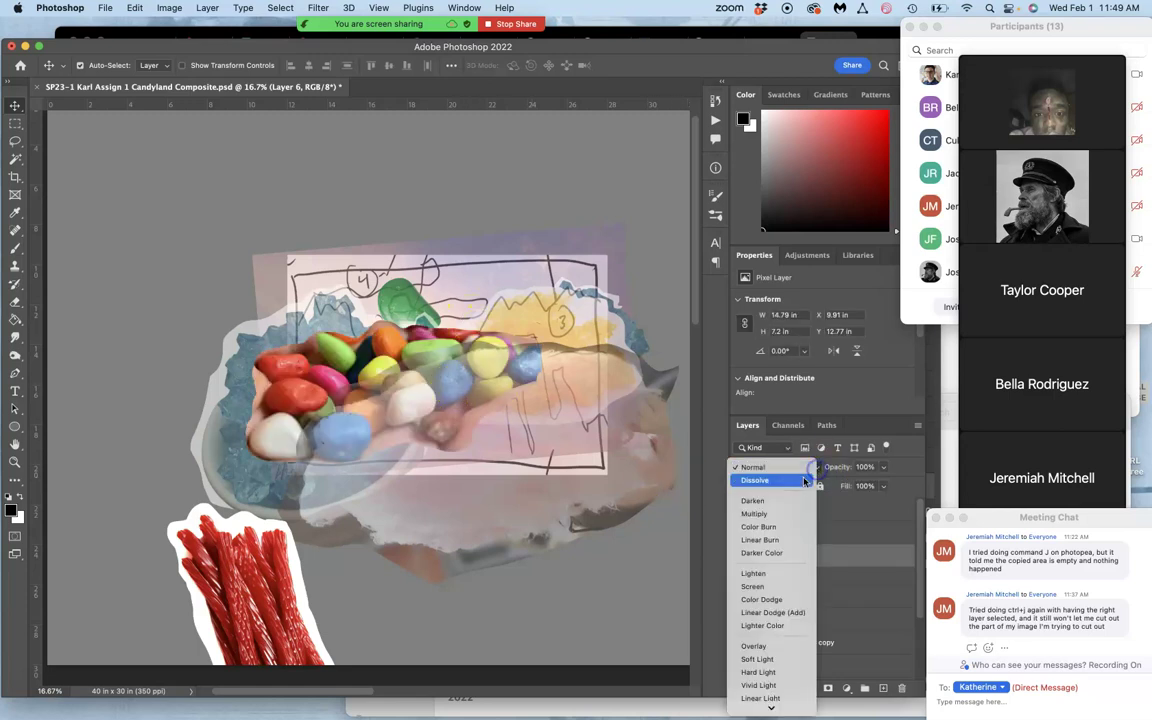
left_click(885, 470)
left_click(885, 470)
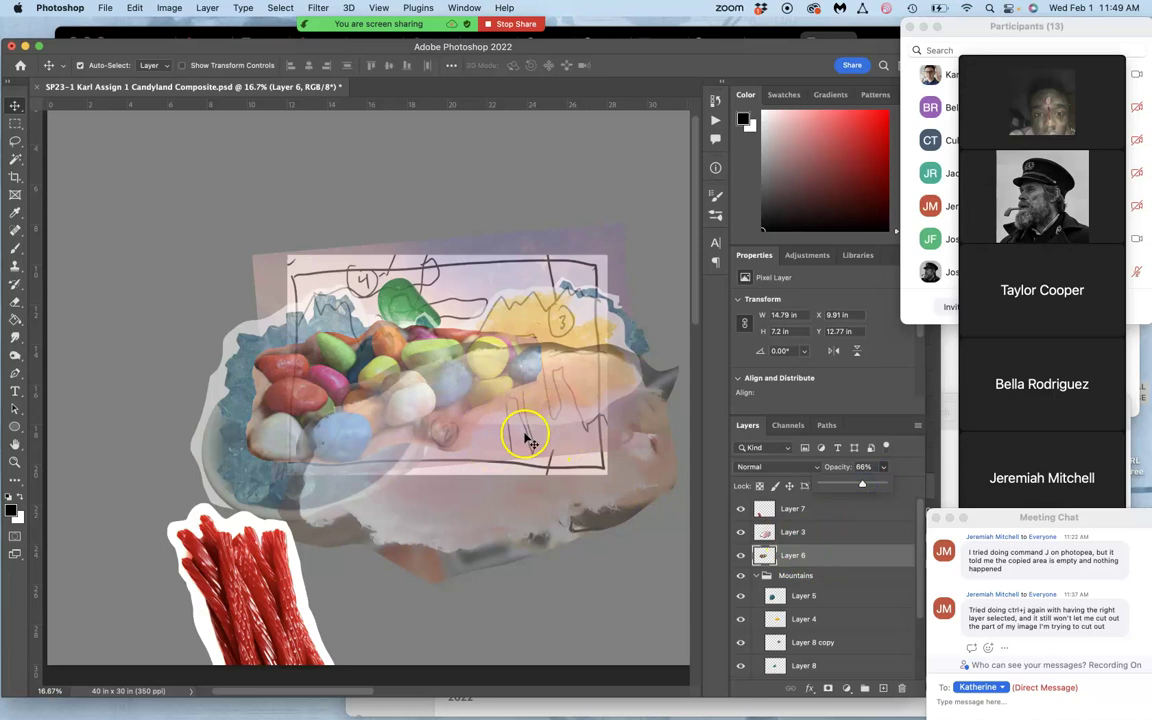
Step: Move the red licorice onto the jelly beans and drag the black licorice photo into the composite
left_click_drag(265, 585, 546, 389)
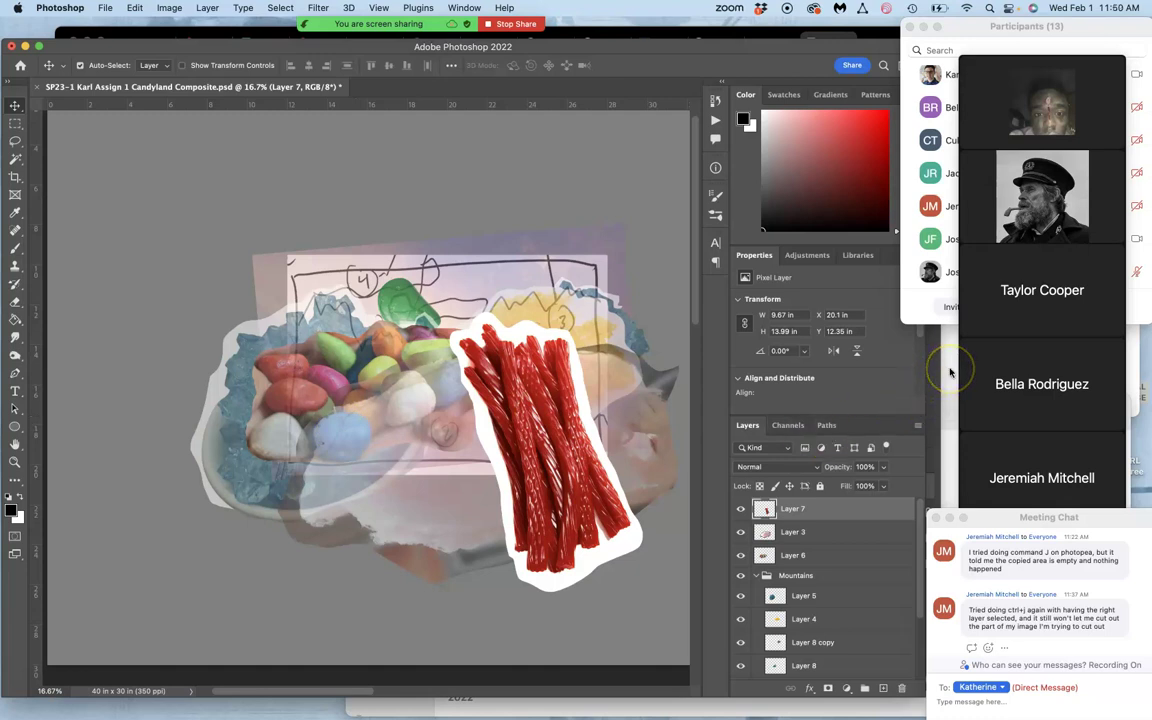
key("ctrl+Up")
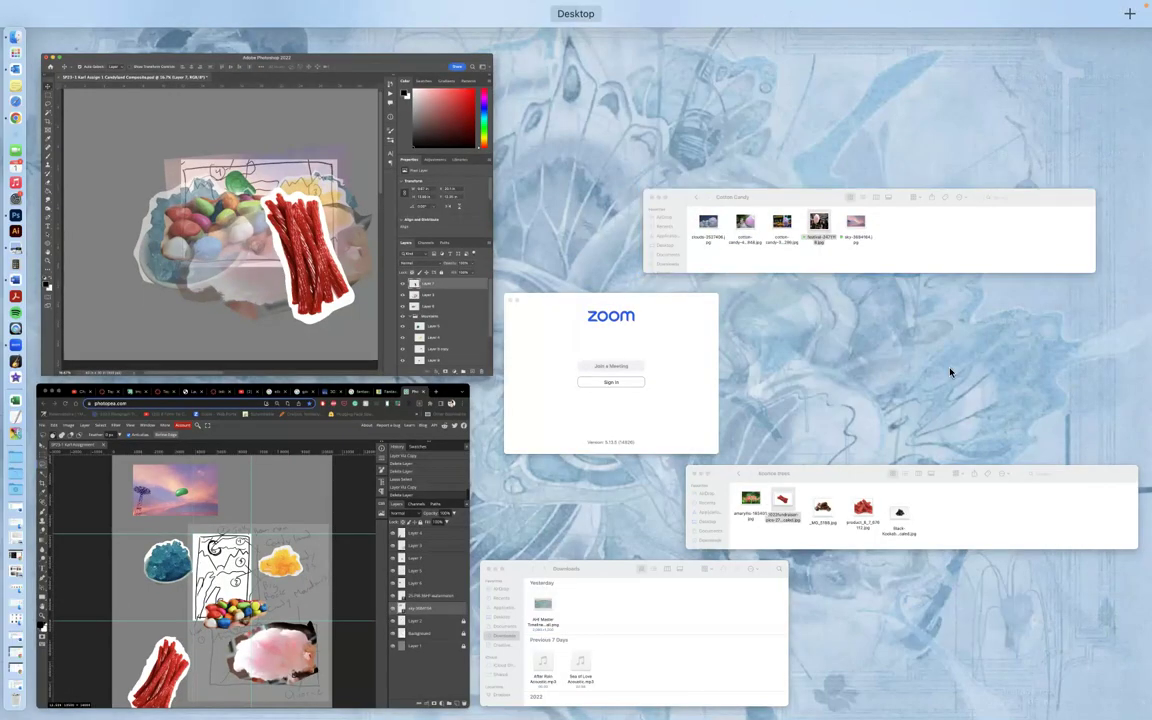
left_click(930, 505)
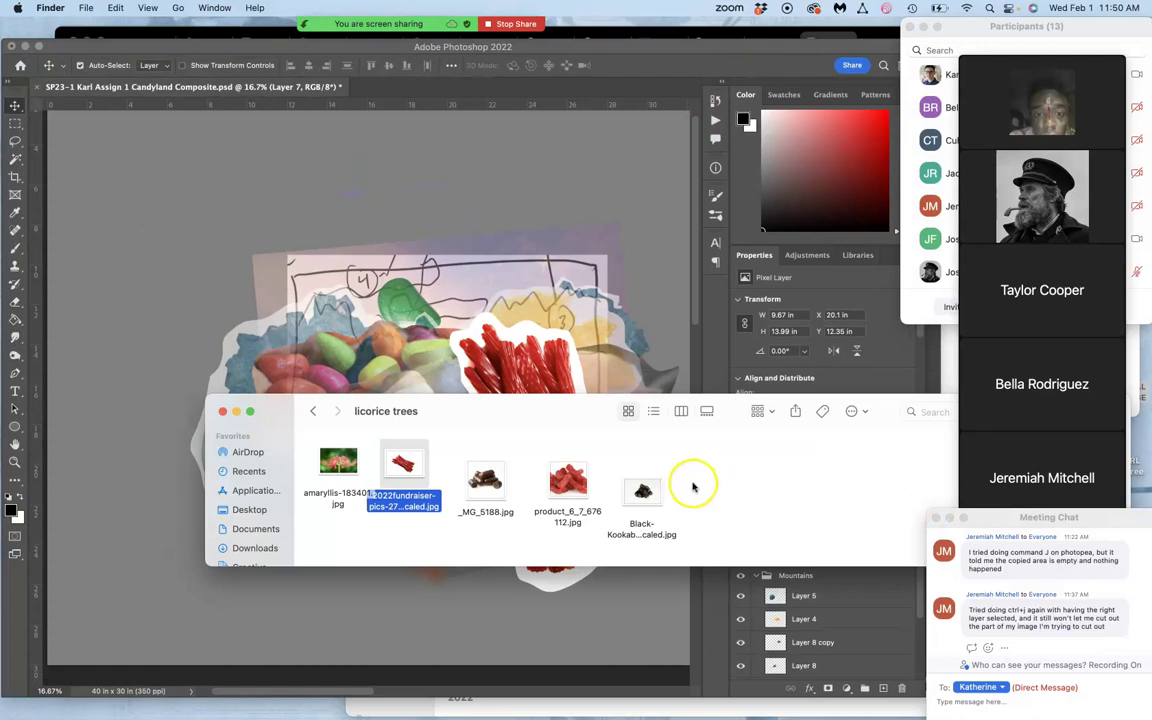
left_click(643, 492)
left_click_drag(643, 492, 491, 362)
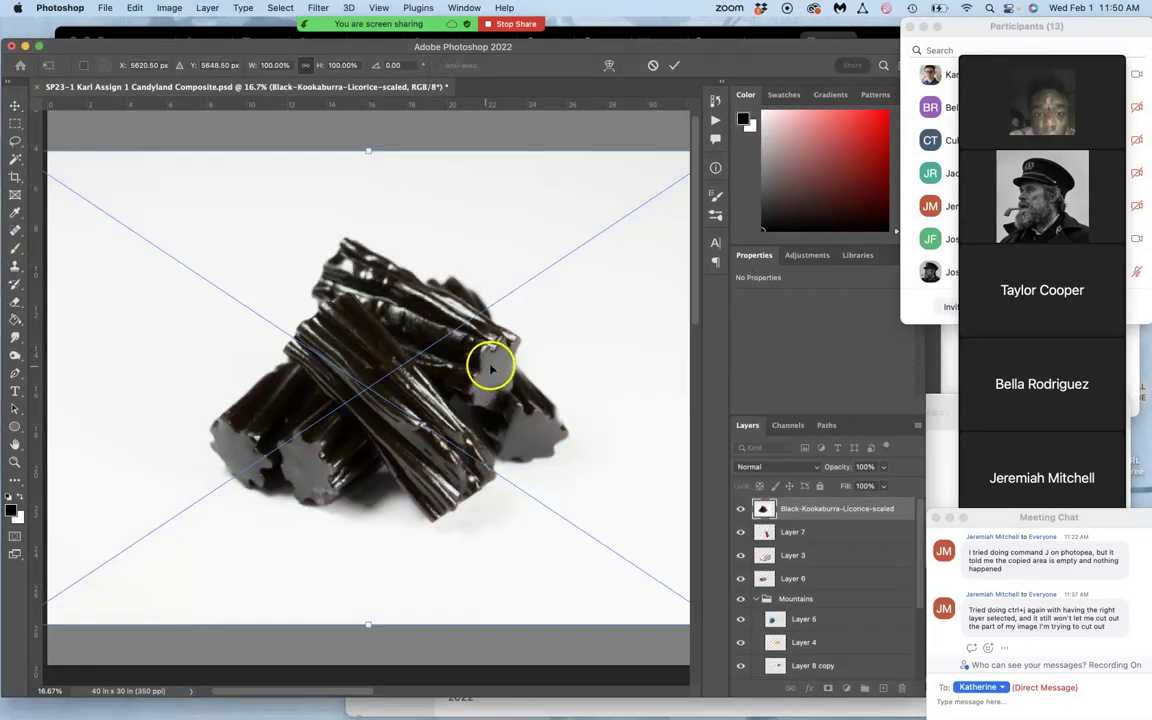
Step: Shrink the placed black licorice photo to about half size and position it over the composite
key("super+minus")
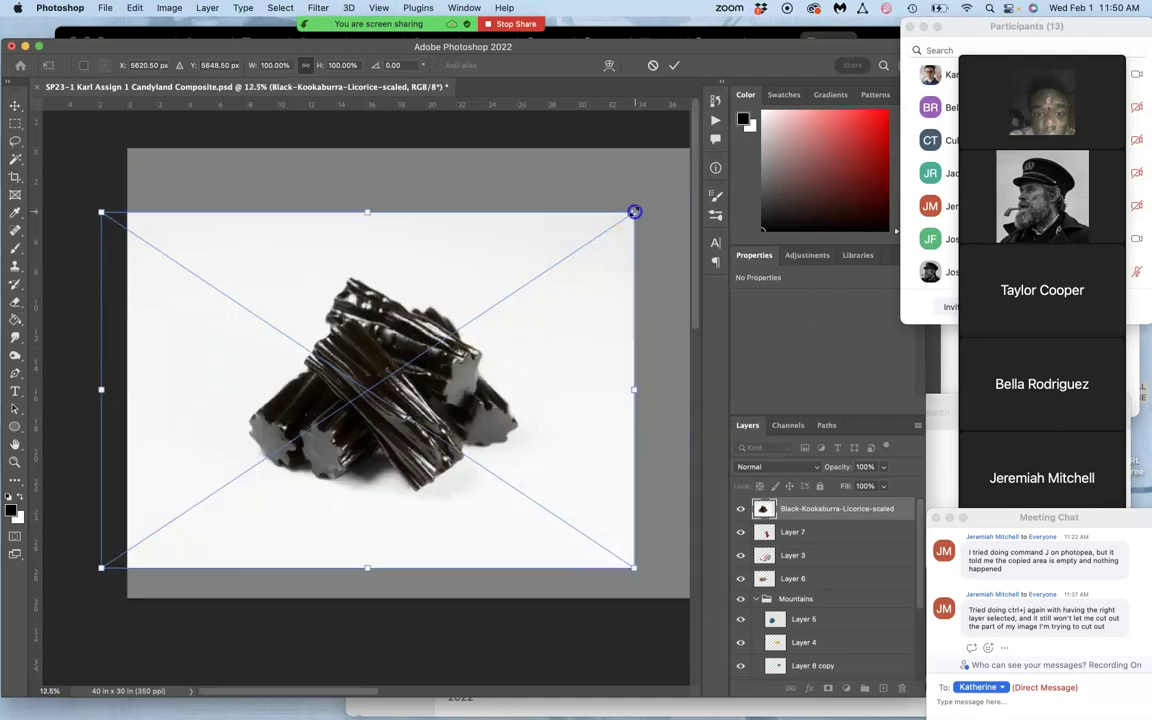
left_click_drag(630, 213, 343, 364)
left_click_drag(278, 428, 396, 380)
key("Return")
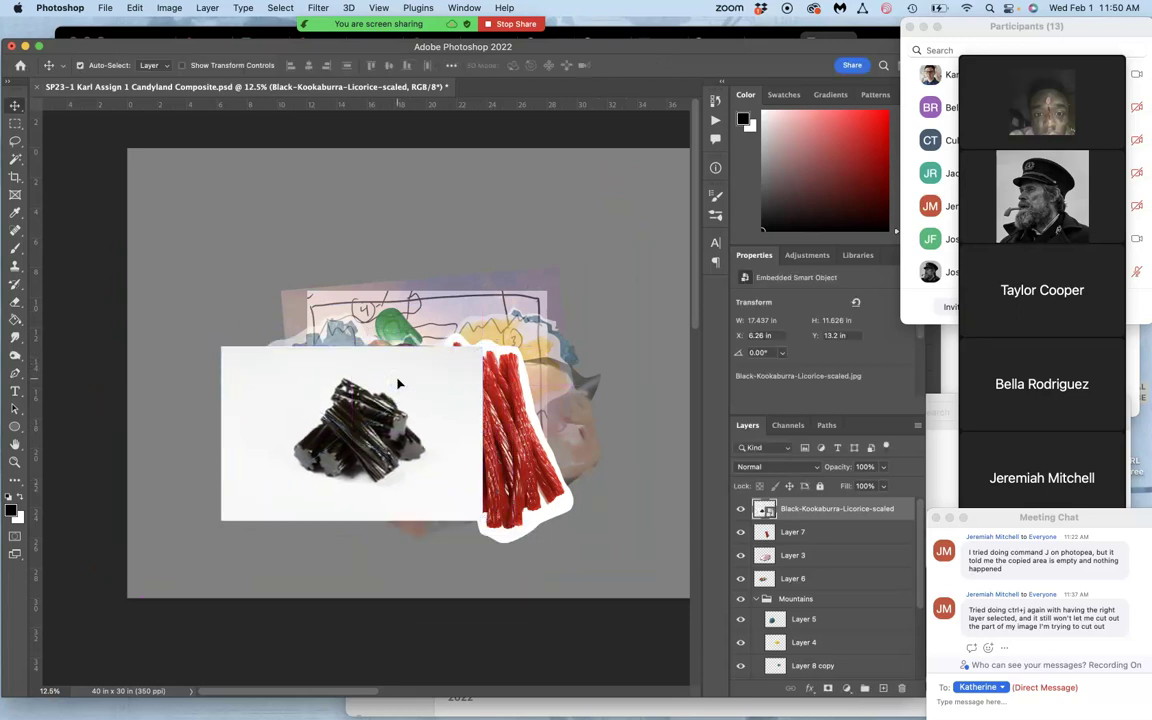
Step: Lasso just the black licorice onto its own layer and delete the original photo layer
left_click(15, 141)
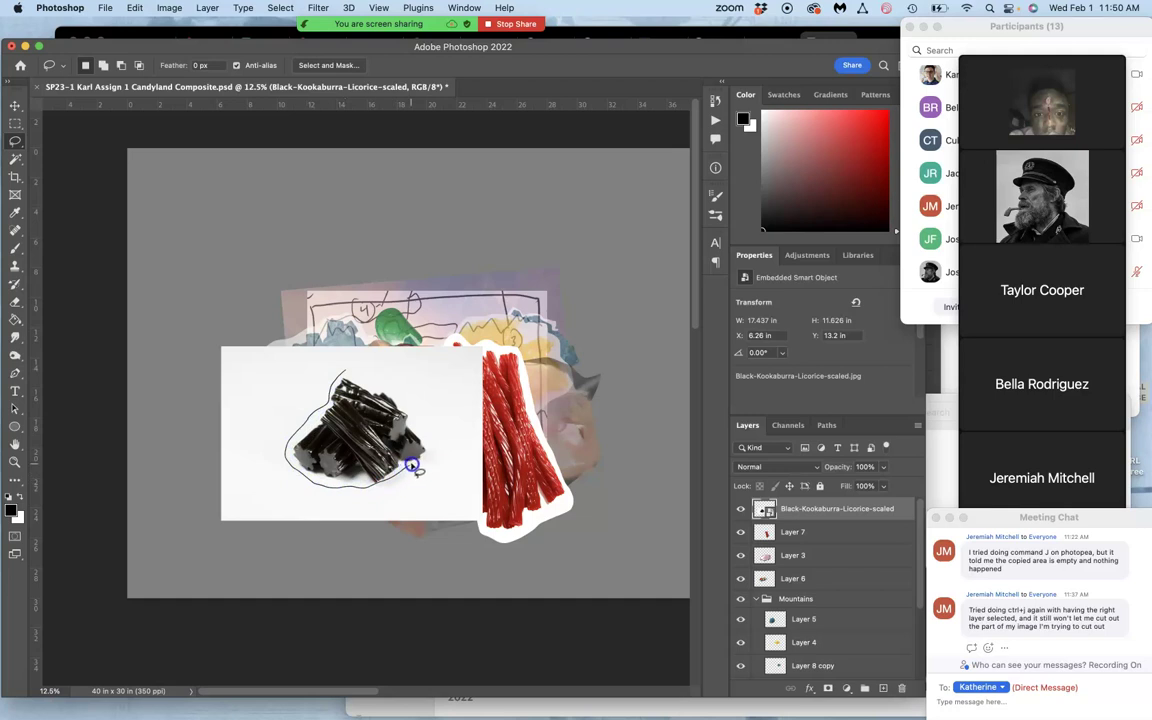
left_click_drag(365, 381, 349, 373)
key("super+j")
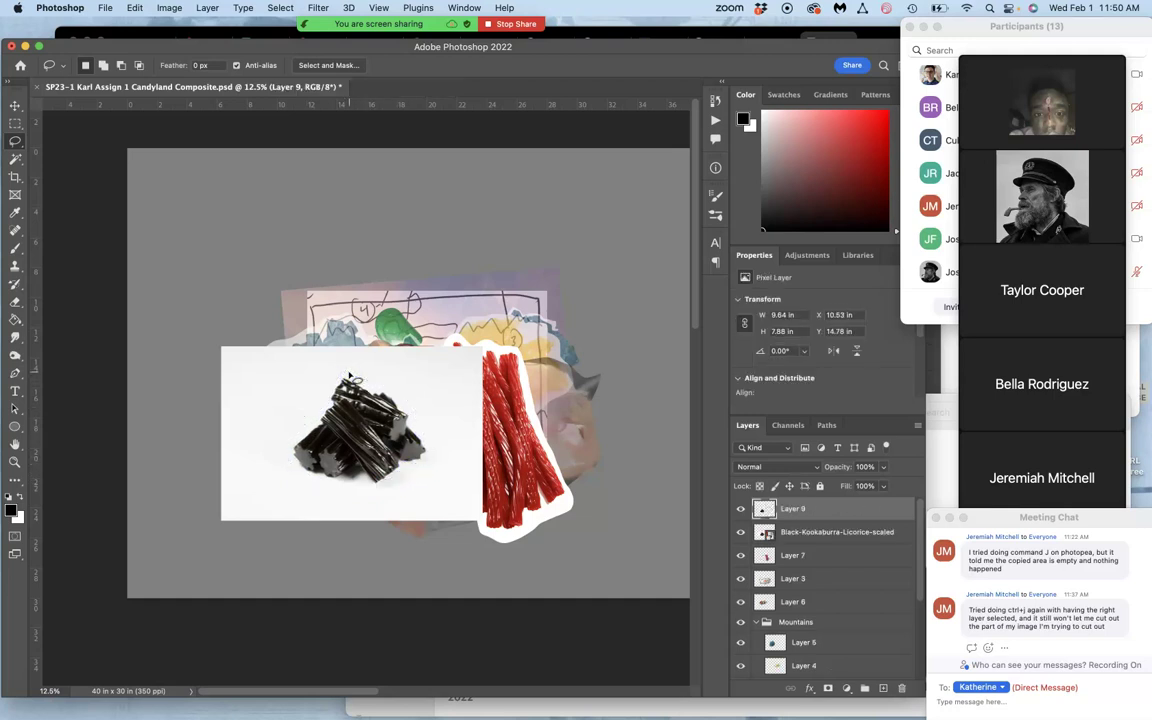
left_click(830, 532)
key("Delete")
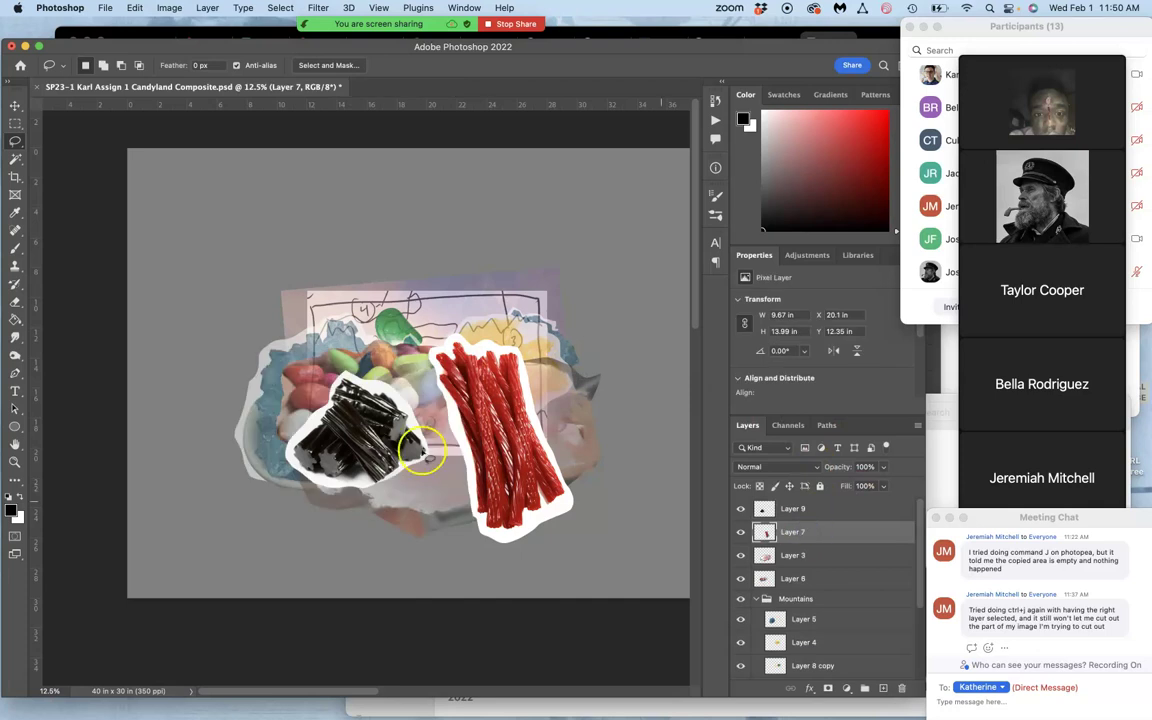
Step: Reposition the black licorice cut-out (Layer 9) and begin transforming it
left_click(15, 104)
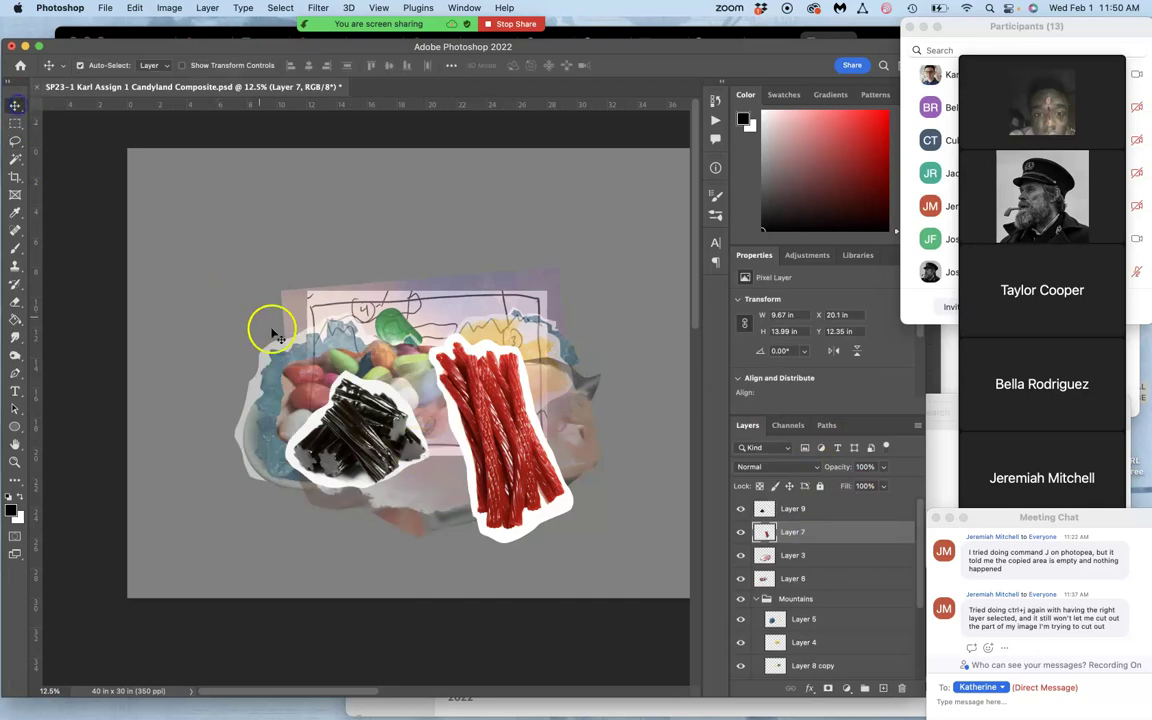
mouse_move(360, 424)
left_mouse_down()
mouse_move(402, 497)
mouse_move(360, 430)
mouse_move(368, 436)
left_mouse_up()
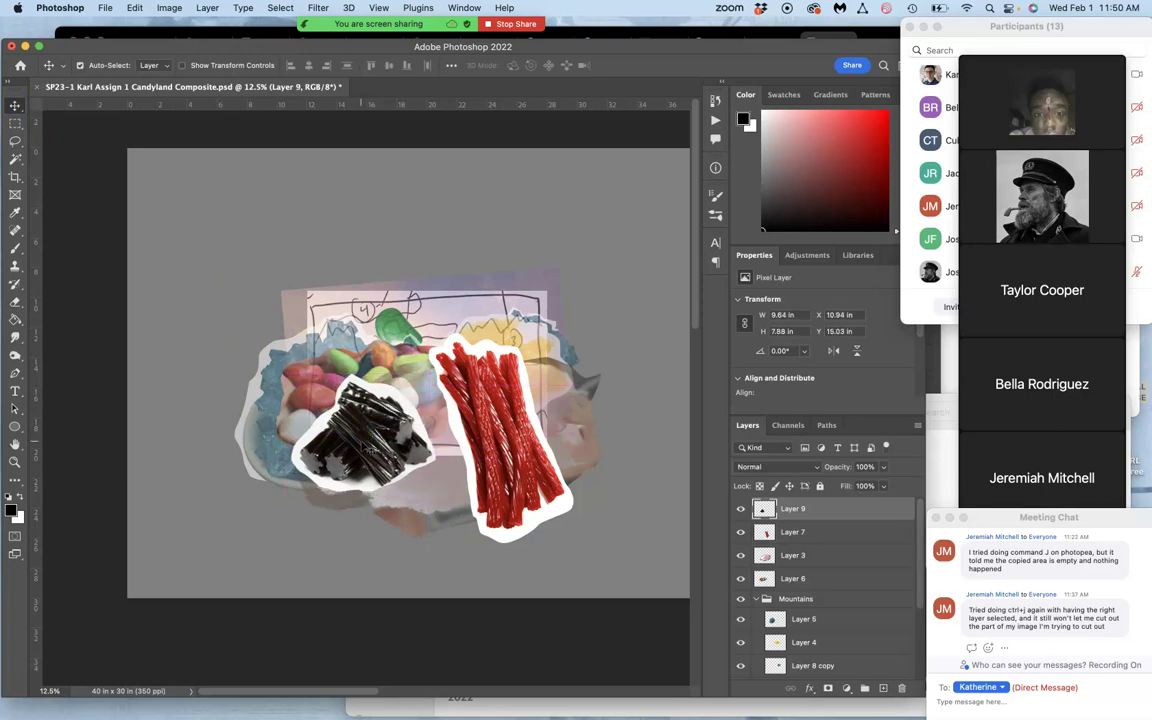
key("super+t")
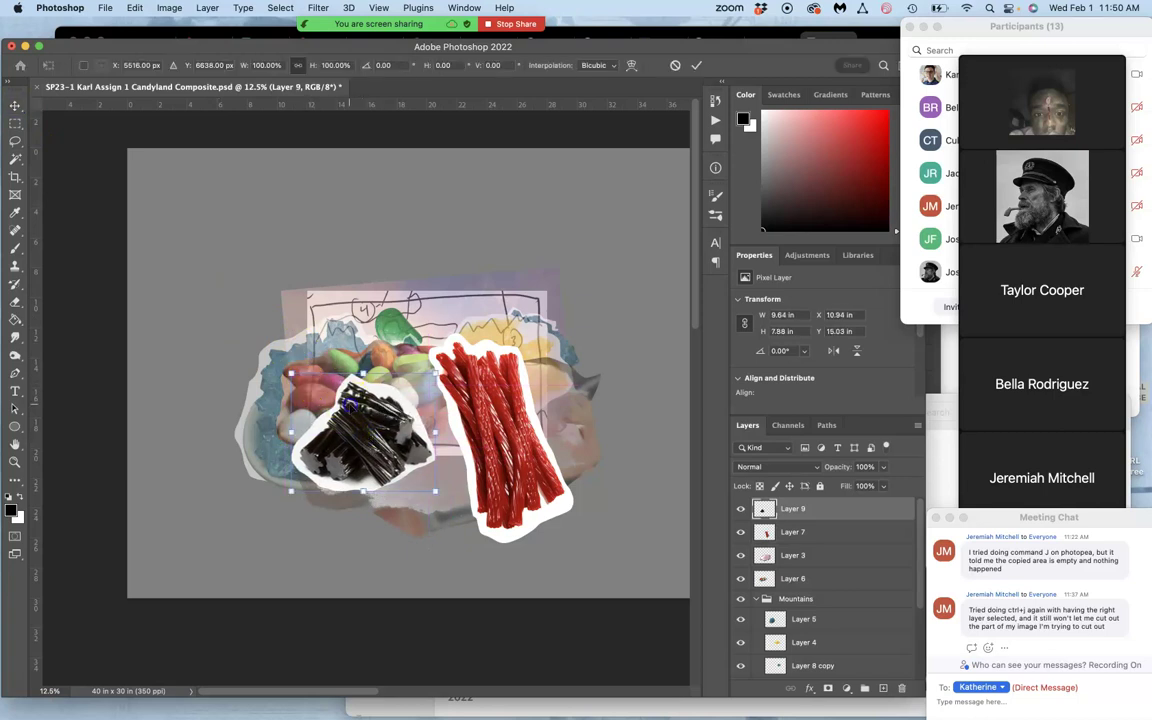